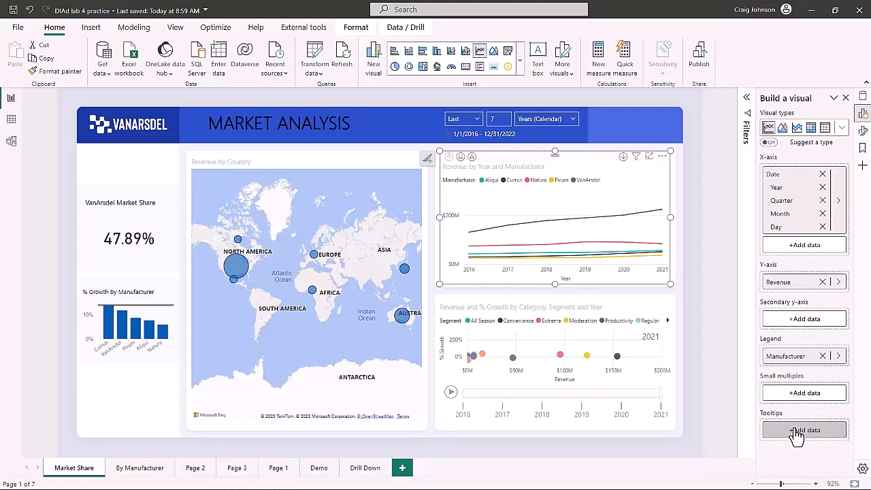
# Step: Add a new report page and rename it "Demo Tool Tips"
pyautogui.moveTo(524, 210)
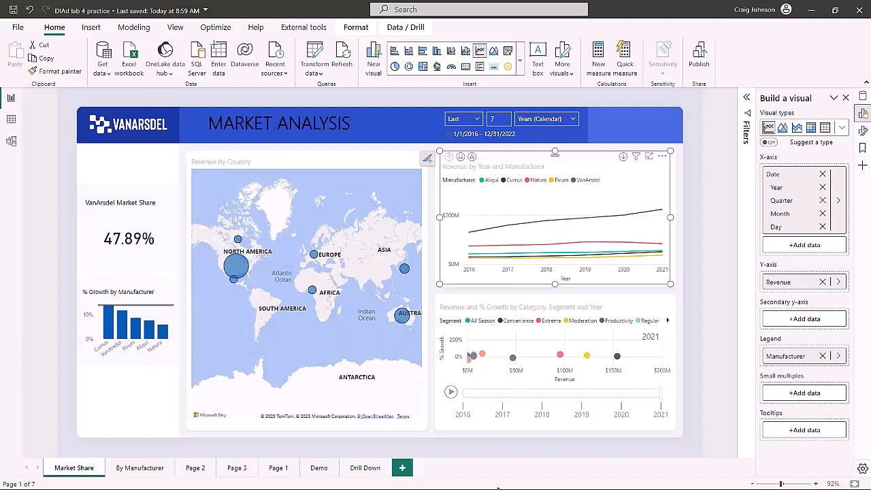
pyautogui.click(402, 468)
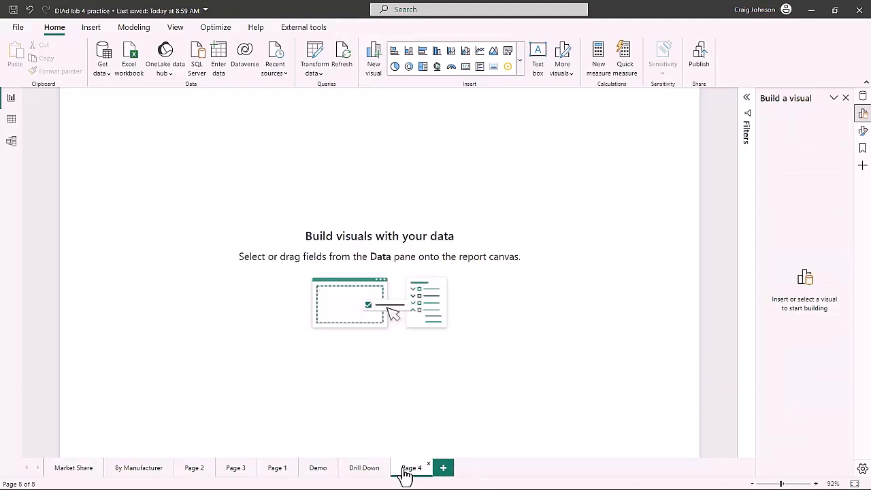
pyautogui.rightClick(407, 469)
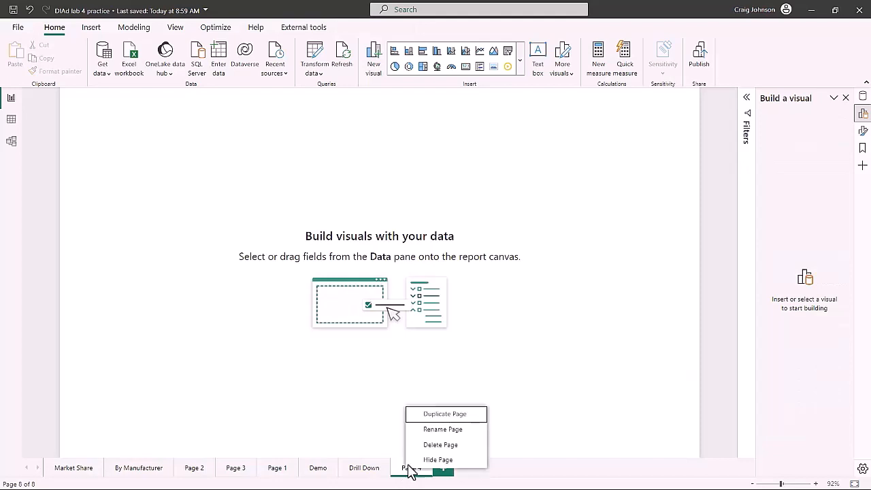
pyautogui.click(431, 427)
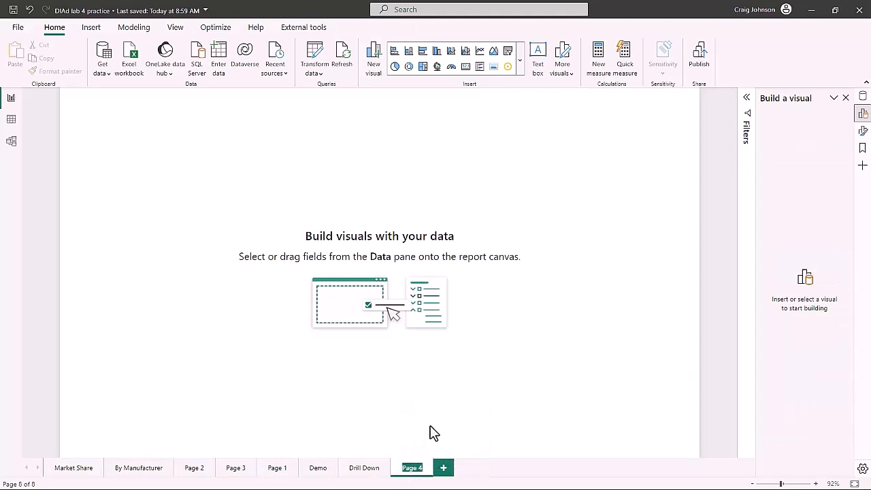
pyautogui.write('Demo Tool')
pyautogui.write(' Tips')
pyautogui.click(546, 219)
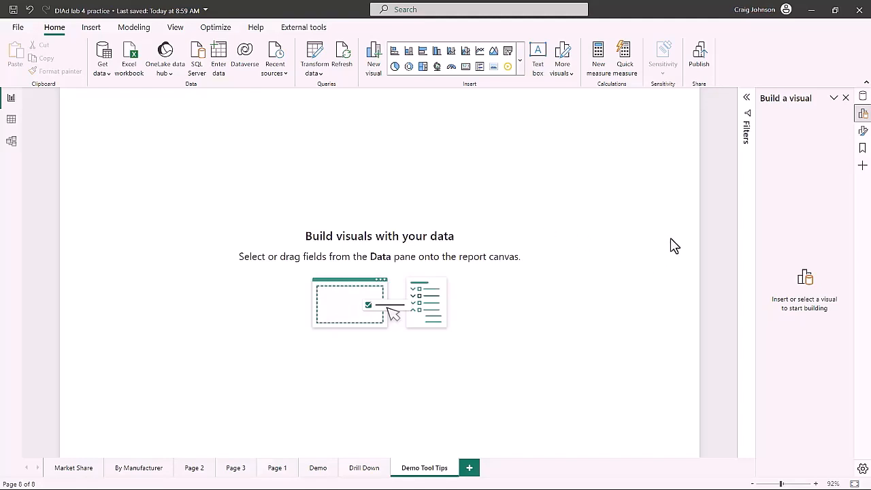
# Step: Set the page type of the Demo Tool Tips page to Tooltip
pyautogui.click(864, 132)
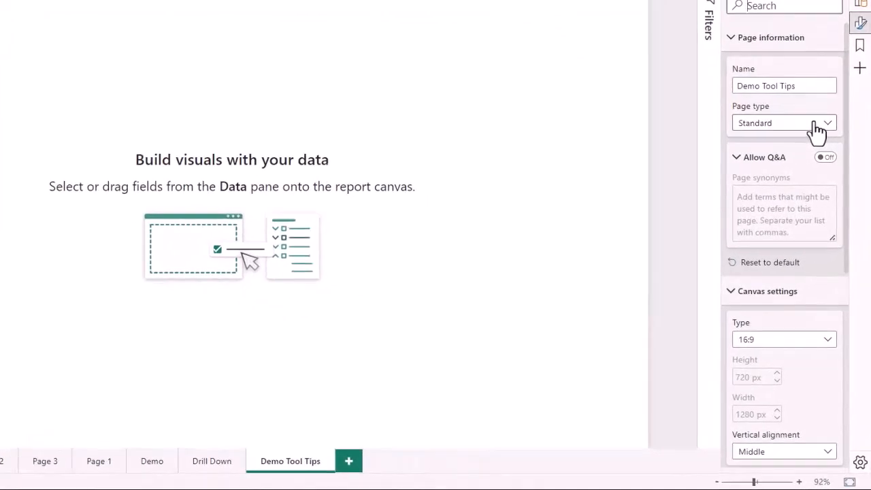
pyautogui.click(830, 126)
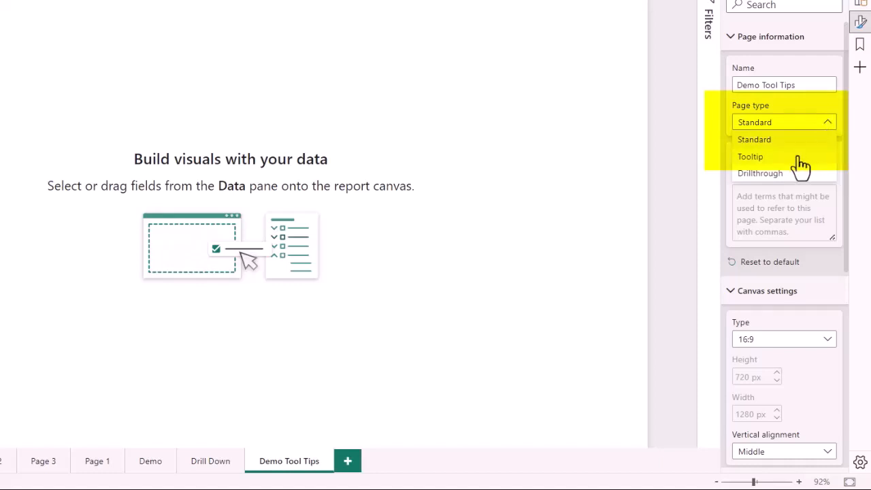
pyautogui.click(751, 156)
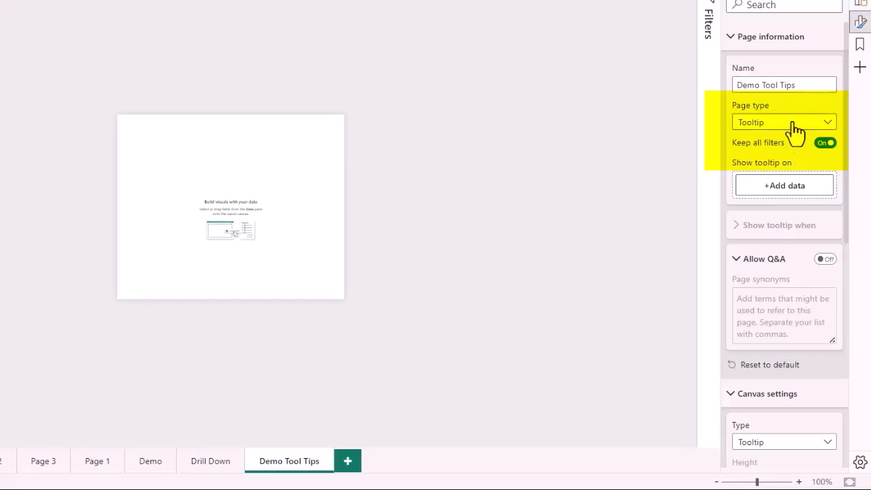
# Step: Set the page canvas to a custom size, 225 px high and 425 px wide
pyautogui.scroll(-5, 793, 123)
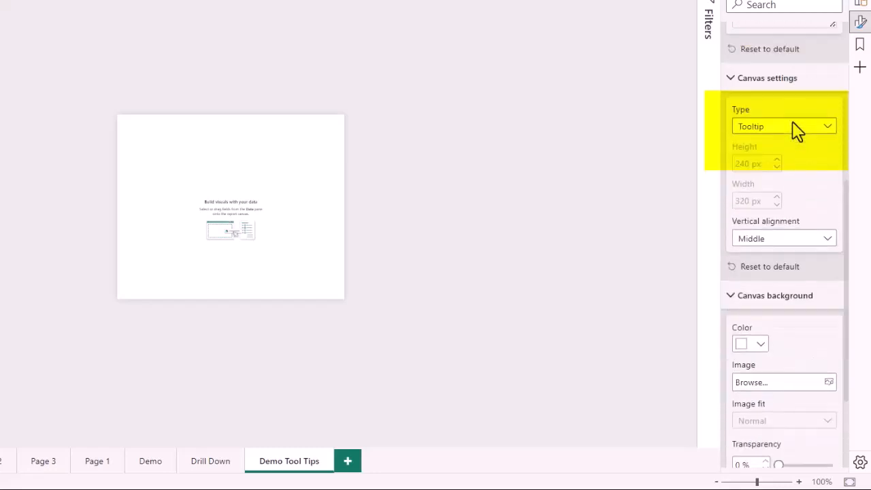
pyautogui.click(832, 112)
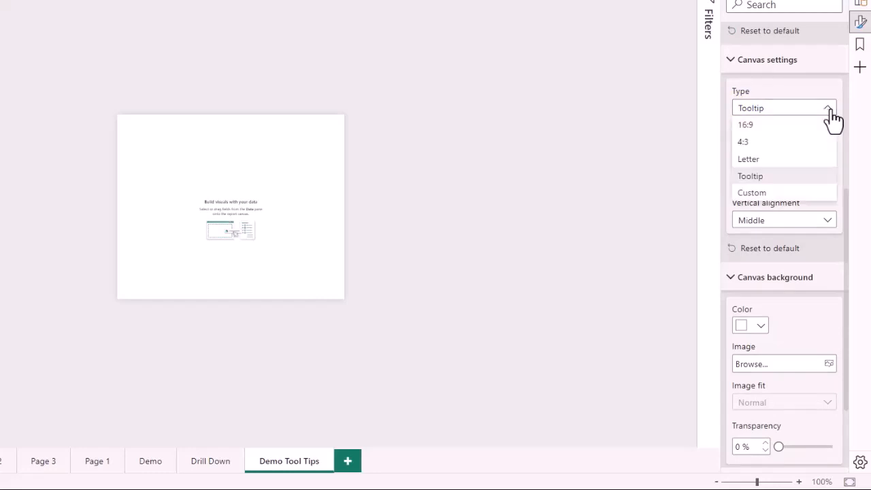
pyautogui.click(781, 197)
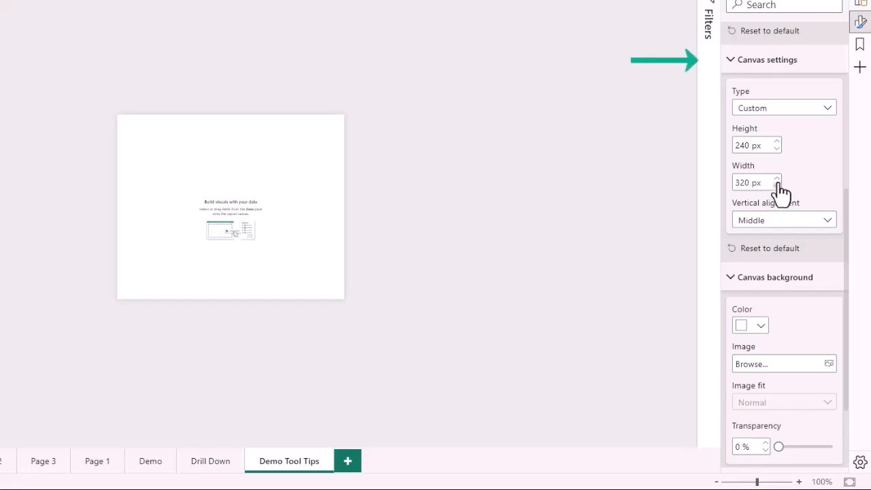
pyautogui.click(749, 145)
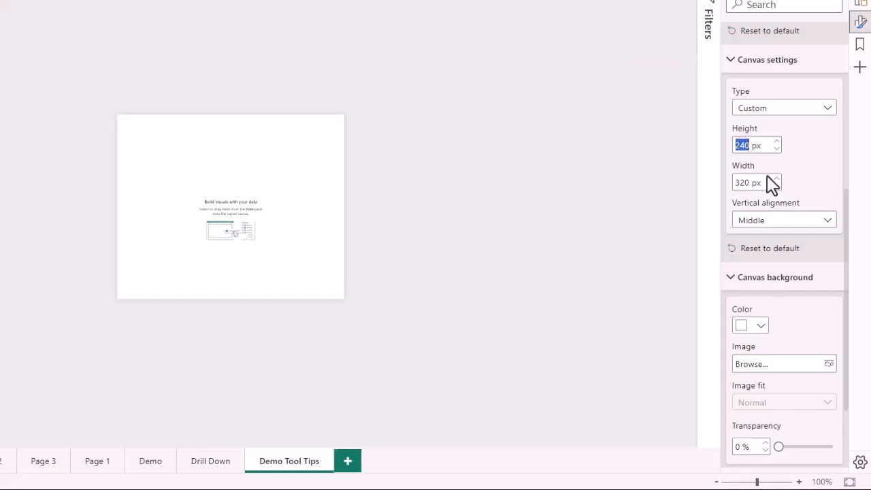
pyautogui.write('225')
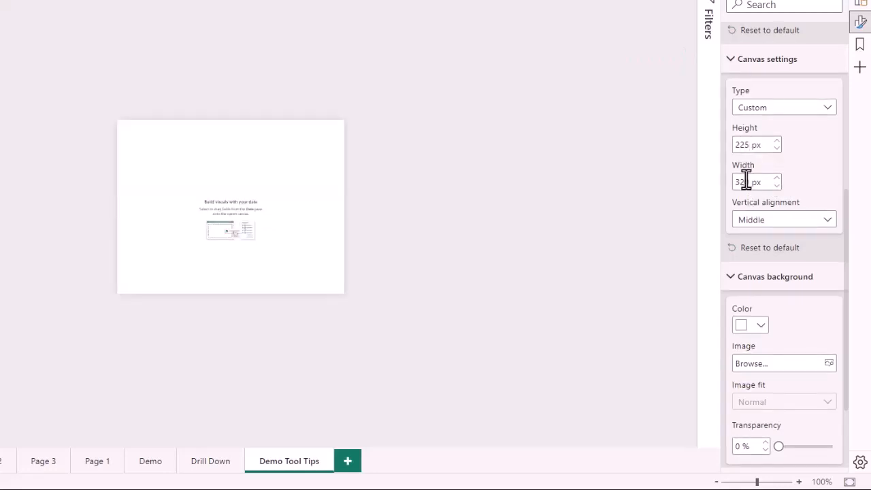
pyautogui.click(747, 180)
pyautogui.write('425')
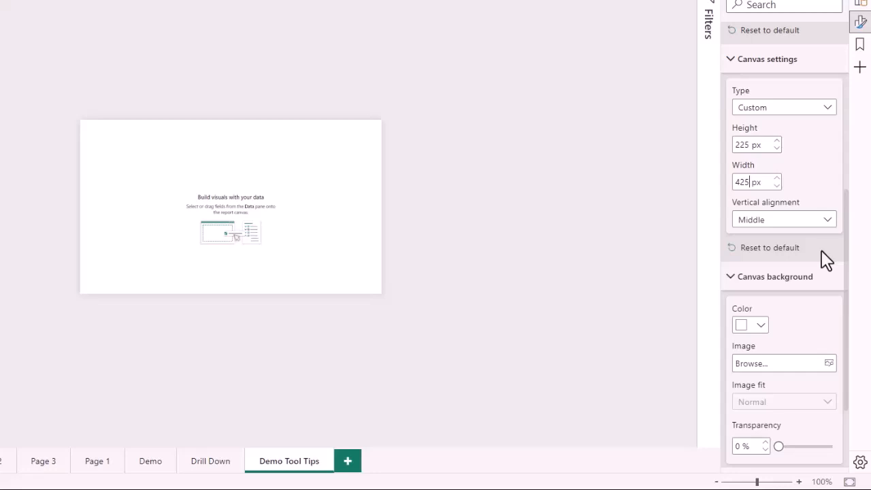
# Step: Fill the canvas background of the tooltip page with the darkest gray shade of the white theme color
pyautogui.click(760, 328)
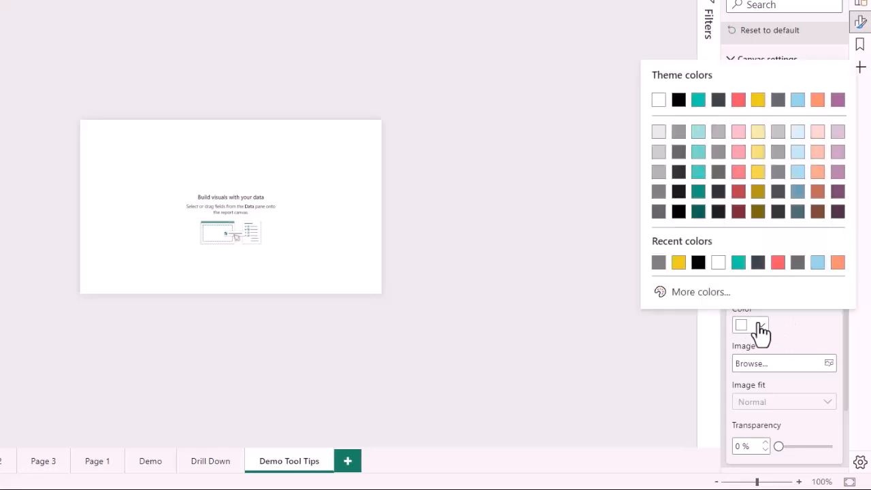
pyautogui.click(659, 212)
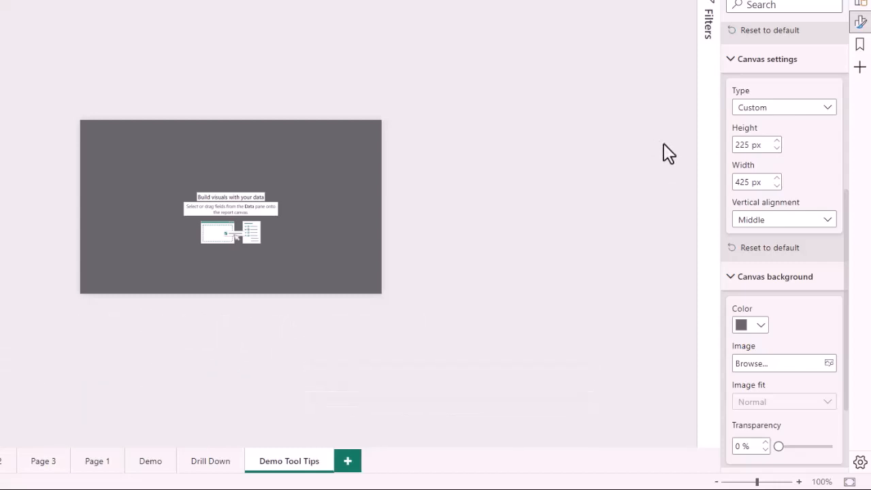
pyautogui.scroll(5, 763, 187)
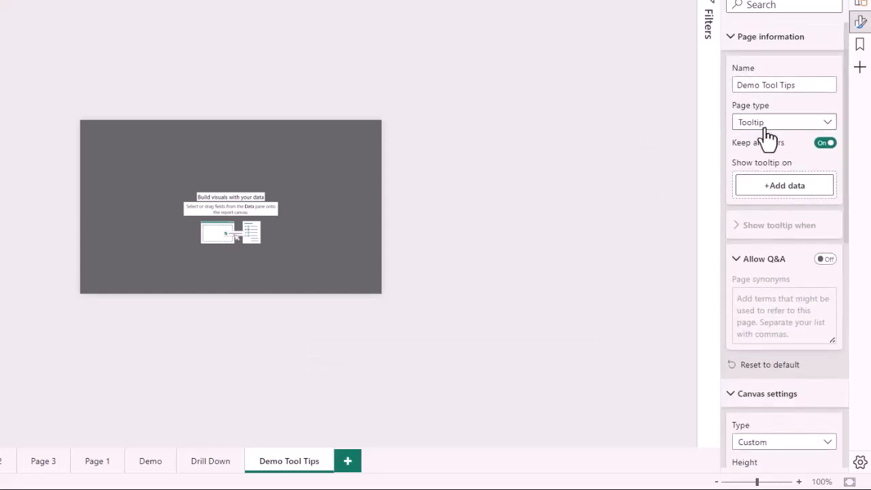
pyautogui.moveTo(773, 131)
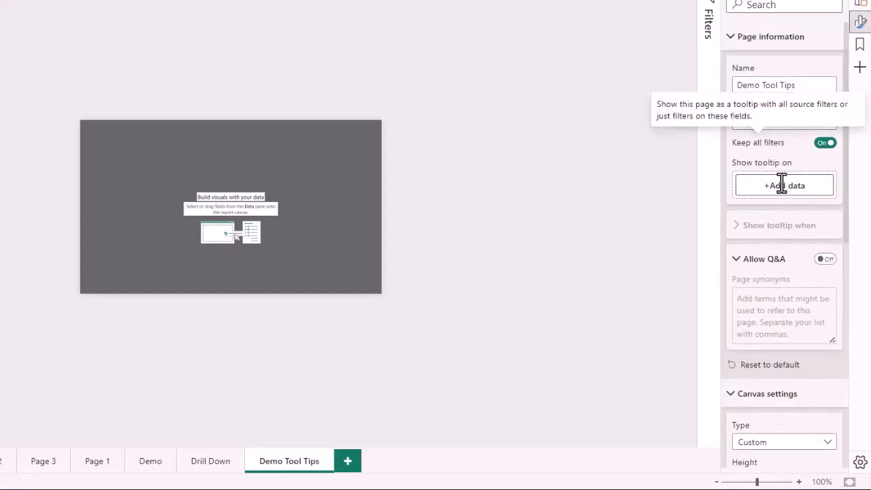
pyautogui.scroll(-5, 792, 301)
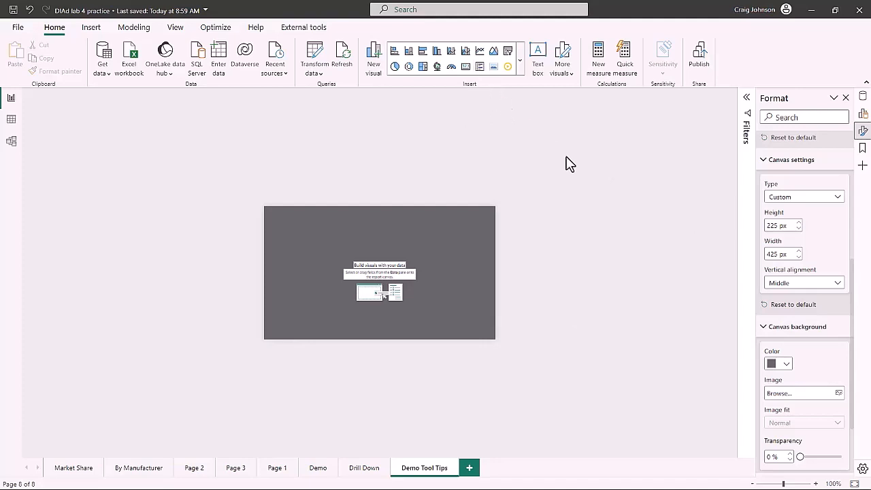
# Step: Insert a multi-row card showing % Growth, Bar, PY Sales and Sales from the Sales table, narrowed to a single column on the page's left side
pyautogui.click(480, 67)
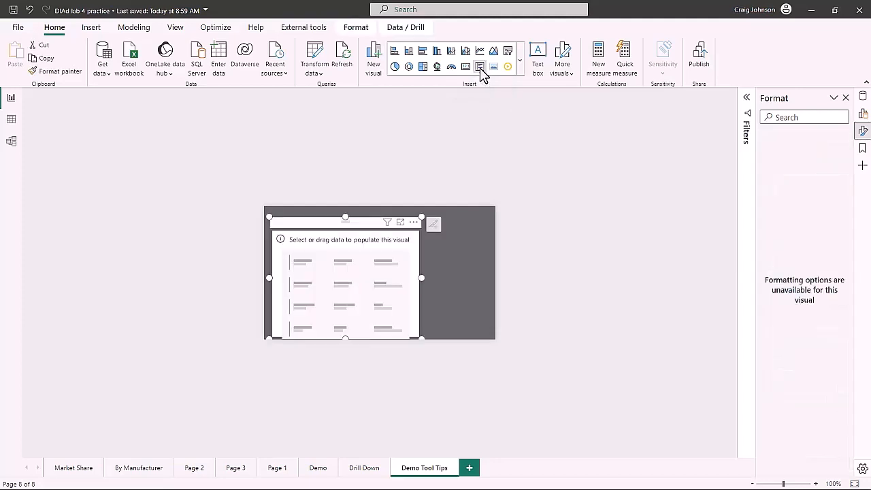
pyautogui.moveTo(365, 271); pyautogui.dragTo(365, 268)
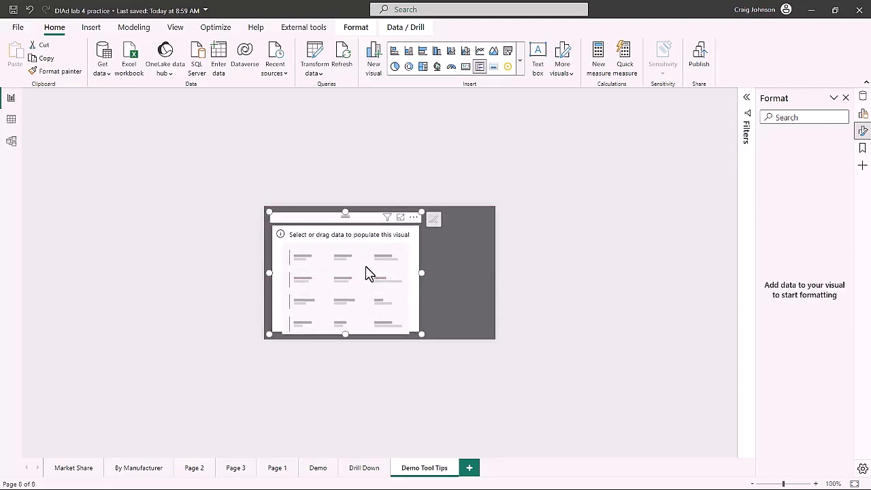
pyautogui.click(863, 114)
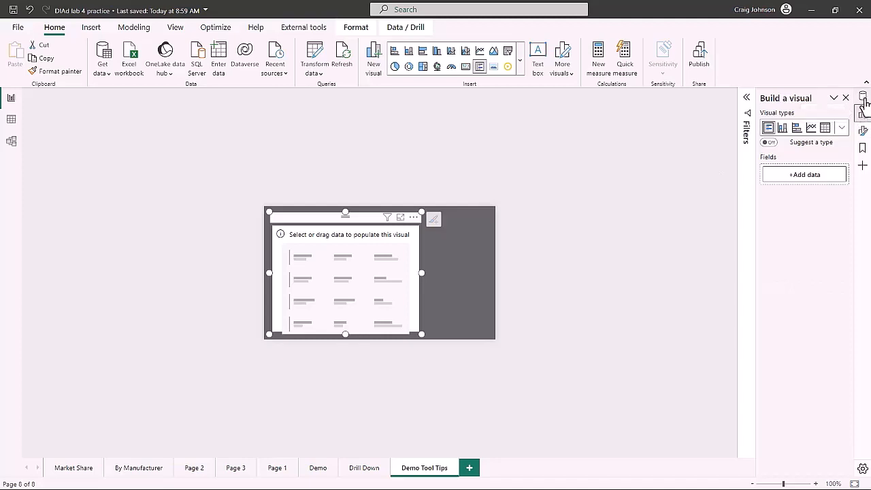
pyautogui.click(864, 96)
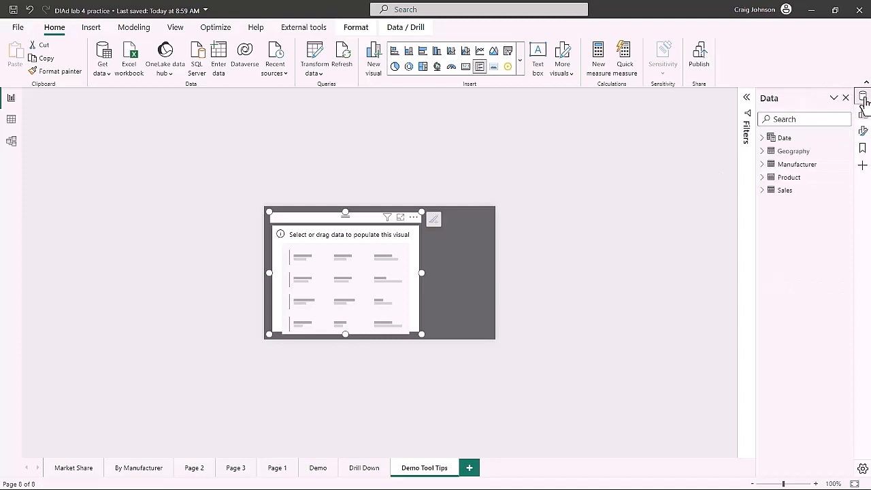
pyautogui.click(767, 192)
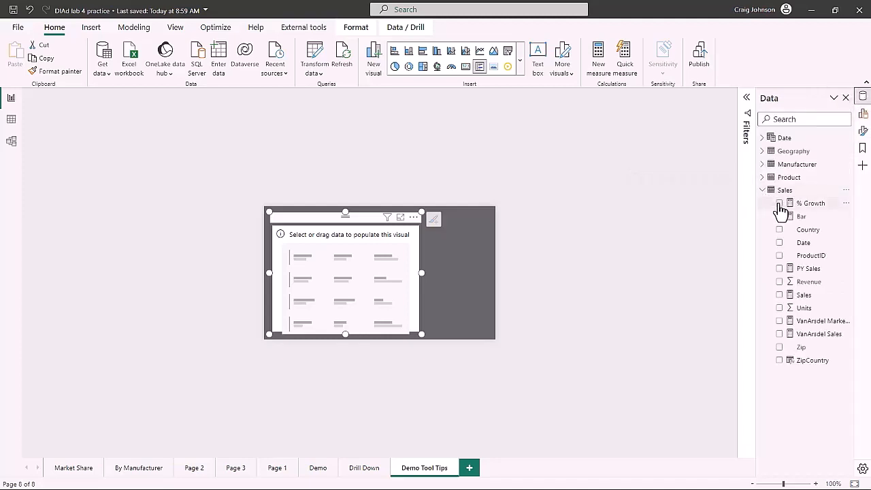
pyautogui.click(780, 204)
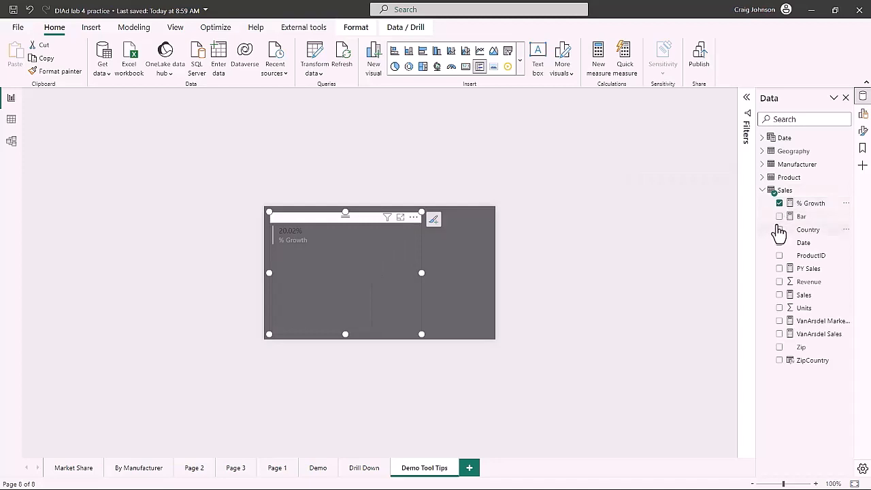
pyautogui.click(780, 217)
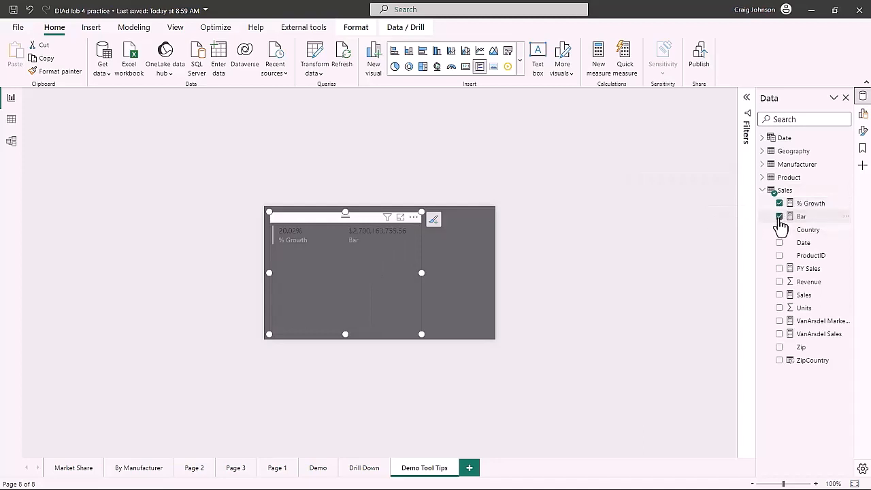
pyautogui.click(779, 269)
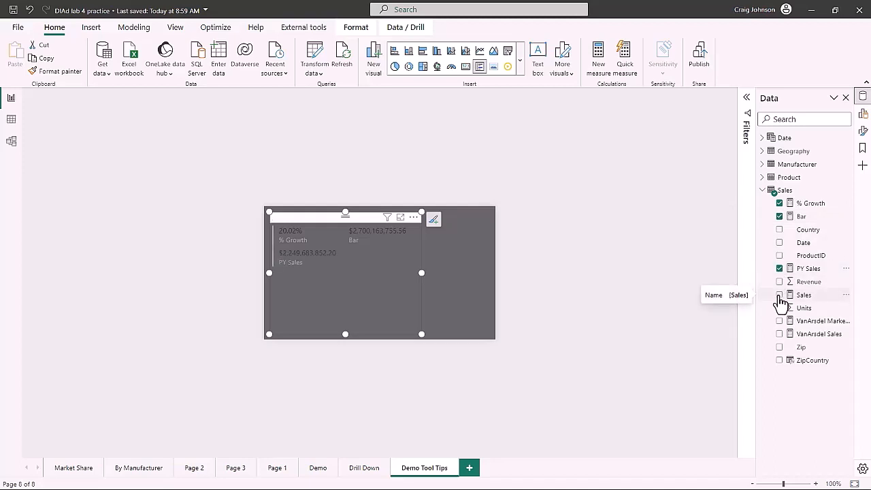
pyautogui.click(779, 296)
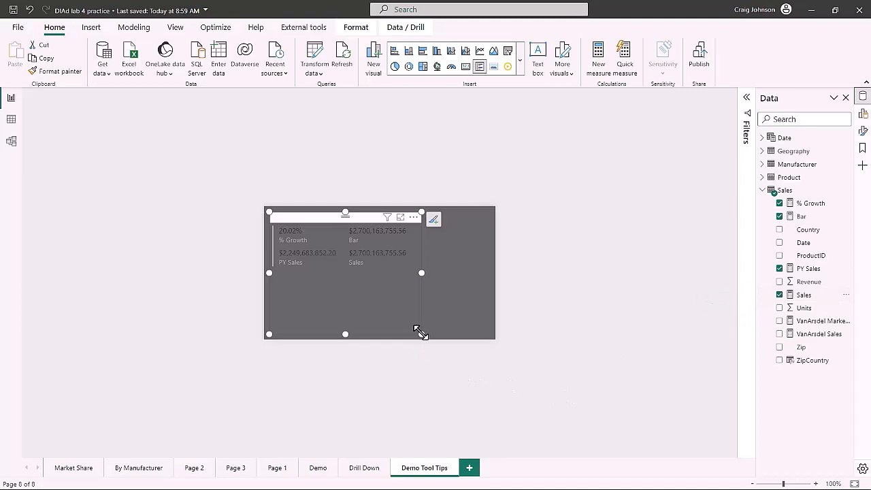
pyautogui.moveTo(421, 335); pyautogui.dragTo(365, 328)
pyautogui.click(365, 331)
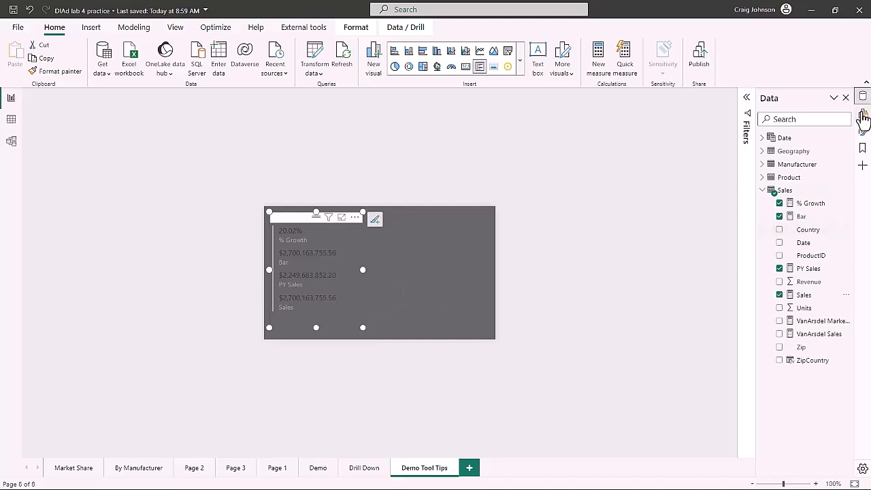
# Step: Format the card with bold callout values and white category labels, and shrink its frame slightly
pyautogui.click(862, 133)
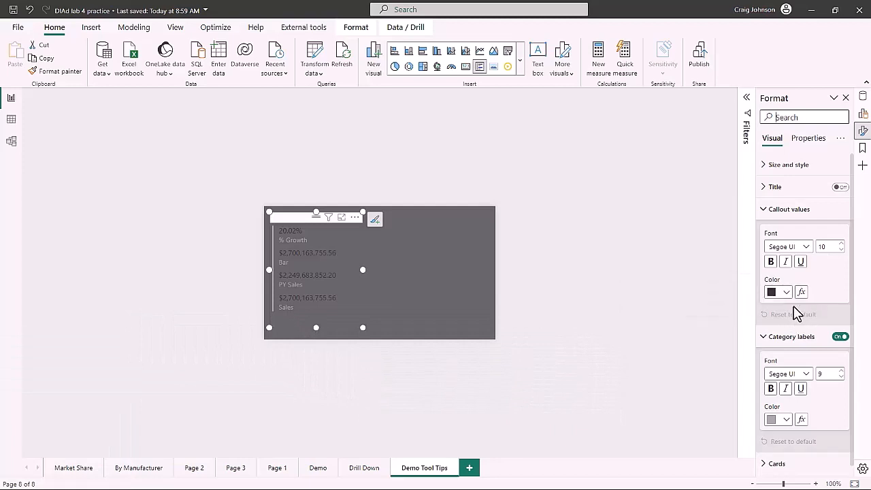
pyautogui.click(772, 262)
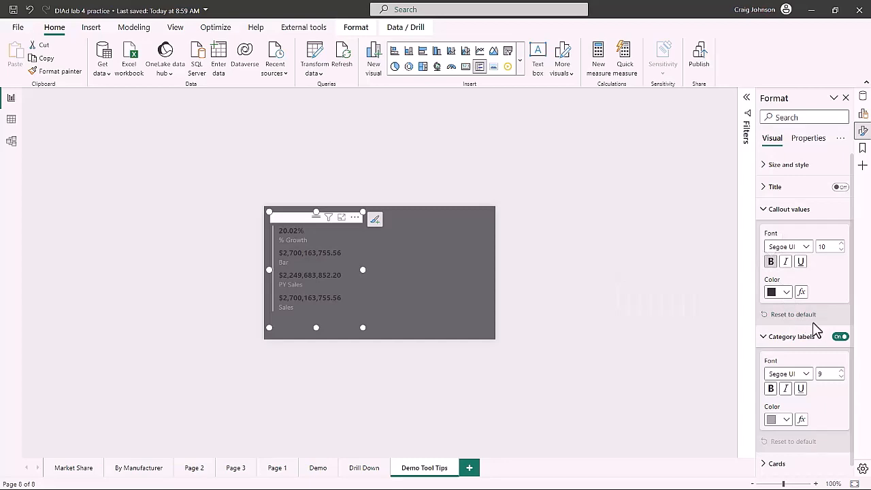
pyautogui.click(783, 419)
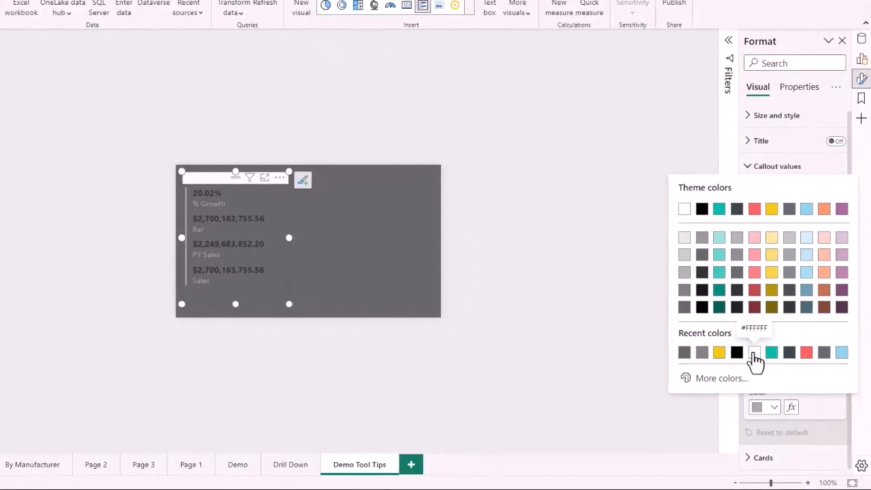
pyautogui.click(768, 368)
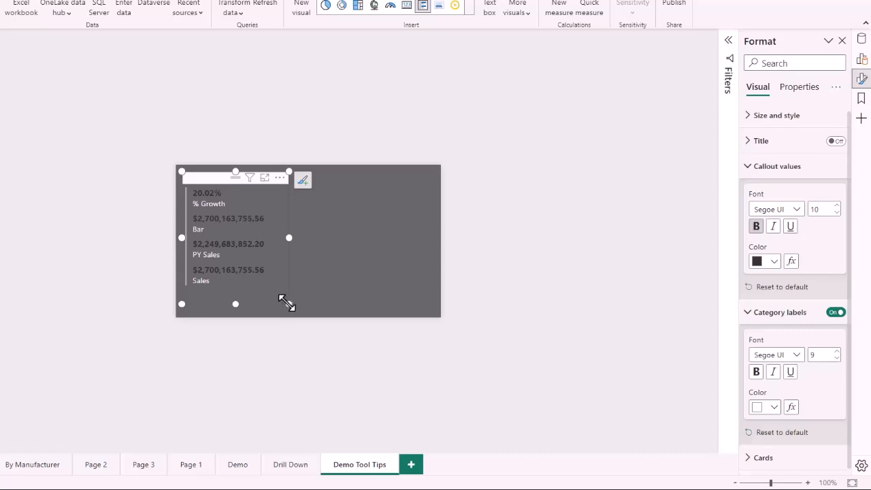
pyautogui.moveTo(283, 302); pyautogui.dragTo(281, 299)
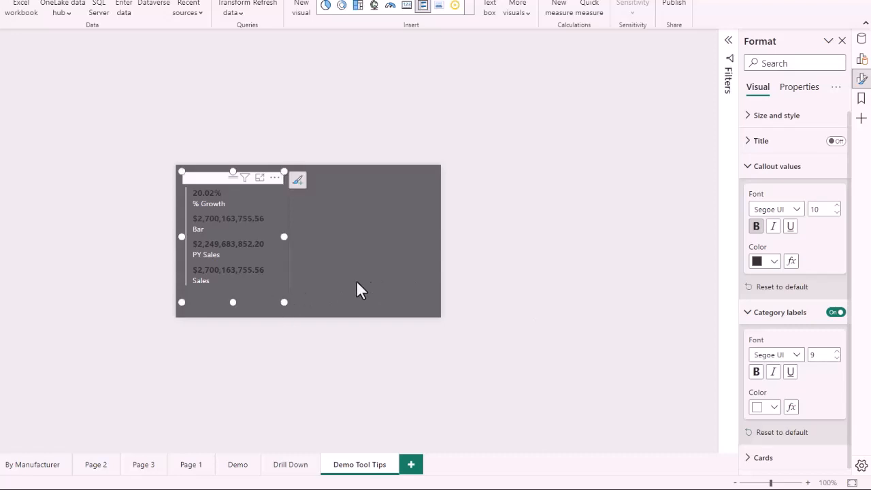
pyautogui.click(366, 283)
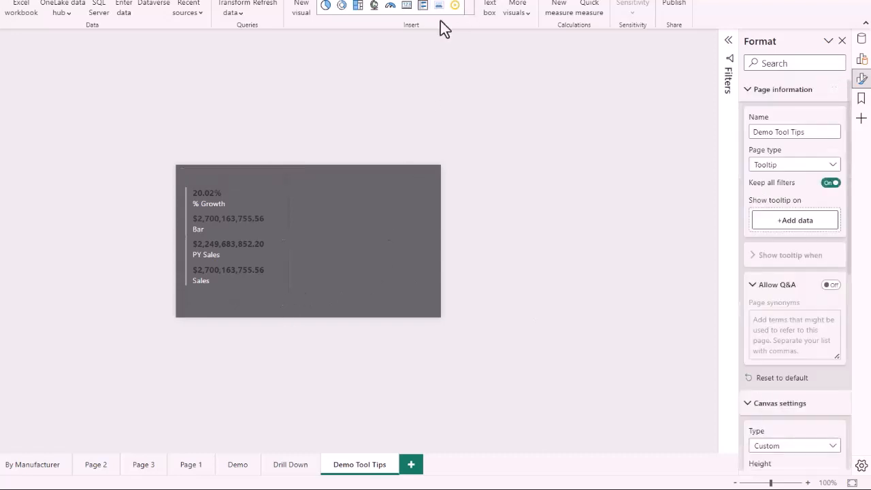
# Step: Insert a clustered column chart on the tooltip page and widen it to fill the space beside the multi-row card
pyautogui.click(376, 3)
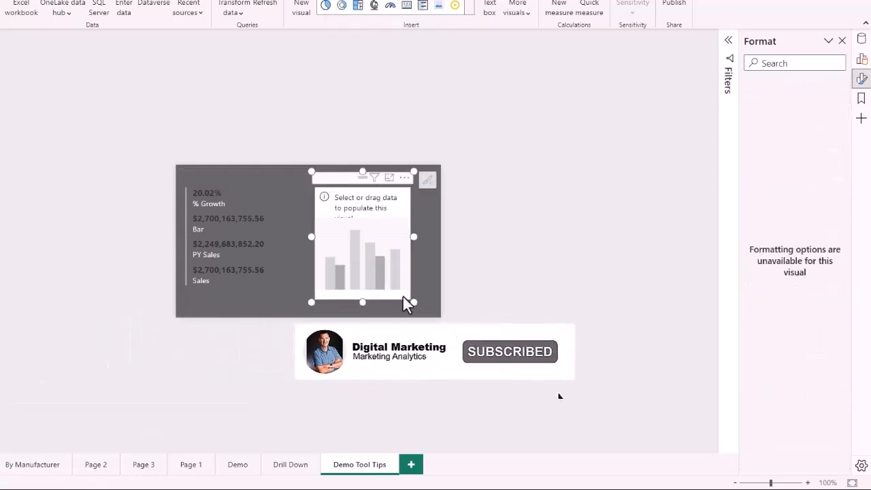
pyautogui.moveTo(411, 300); pyautogui.dragTo(436, 298)
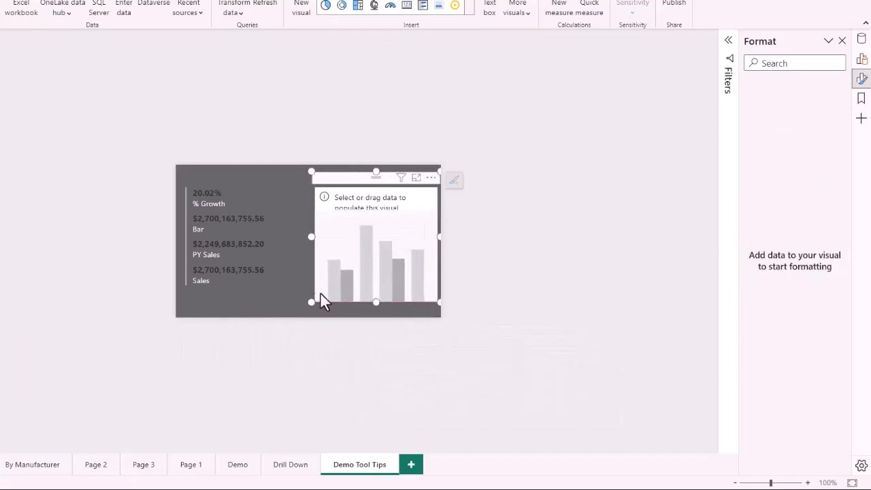
pyautogui.moveTo(308, 304); pyautogui.dragTo(301, 301)
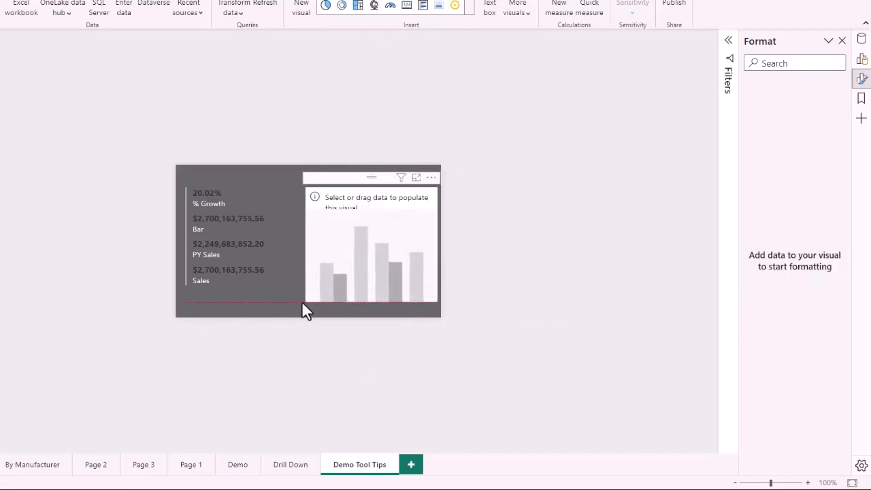
# Step: Plot Sales from the Sales table by Category from the Product table, and shift the chart slightly toward the card
pyautogui.click(862, 61)
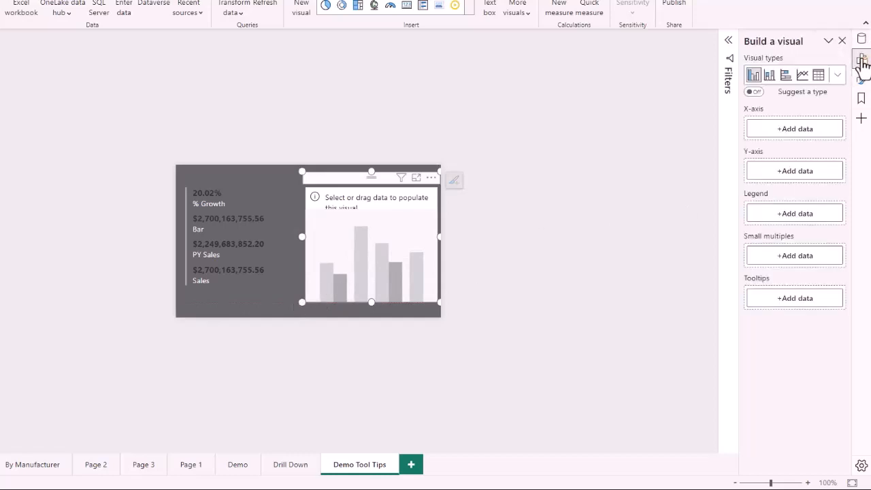
pyautogui.click(790, 130)
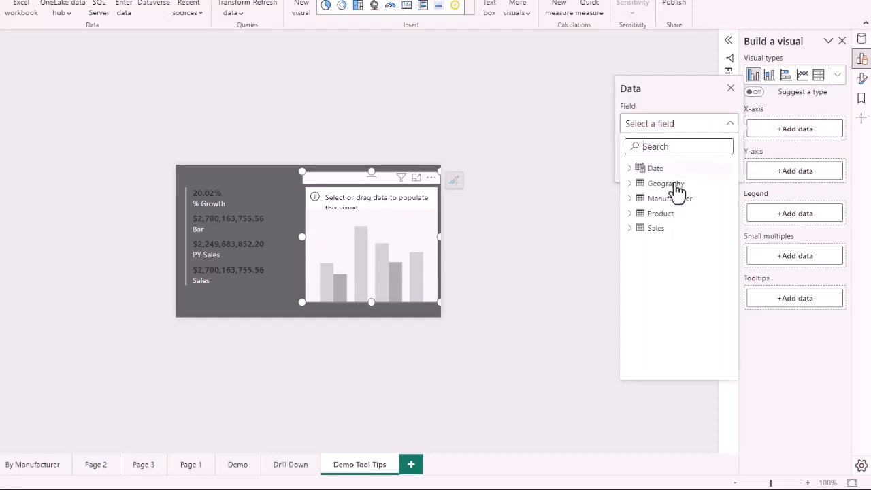
pyautogui.click(629, 214)
pyautogui.click(673, 230)
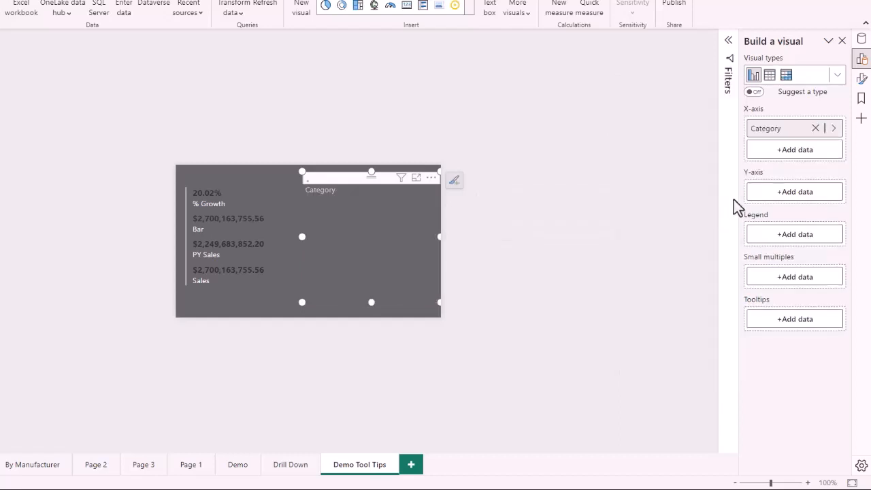
pyautogui.click(792, 197)
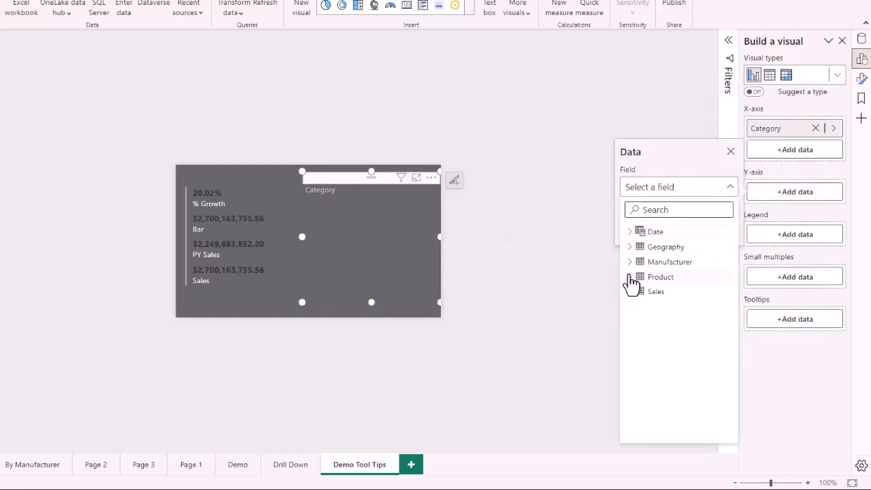
pyautogui.click(630, 293)
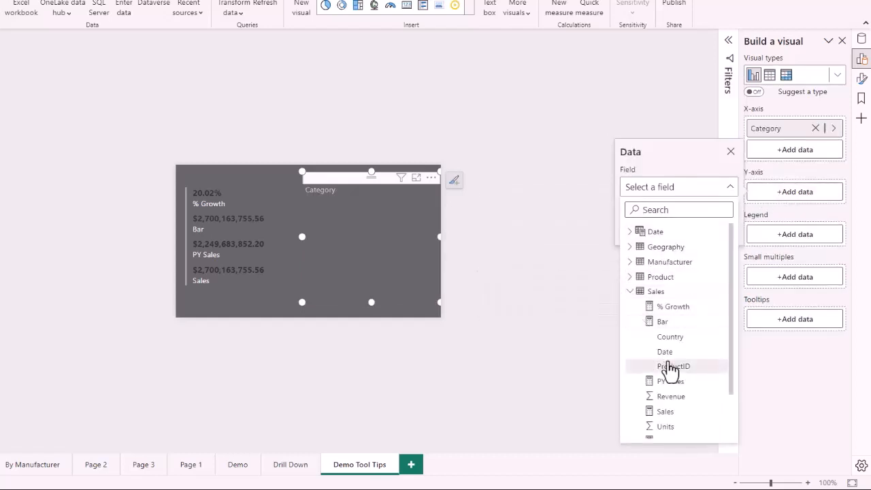
pyautogui.click(664, 412)
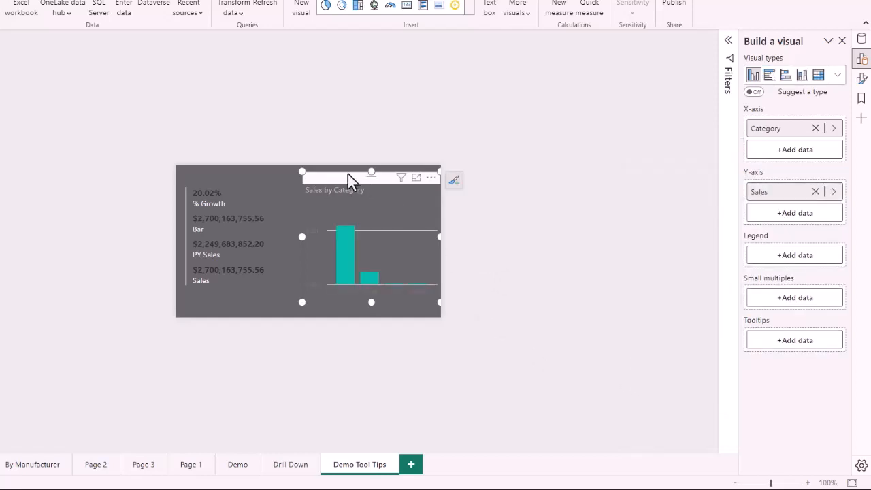
pyautogui.moveTo(348, 174); pyautogui.dragTo(339, 173)
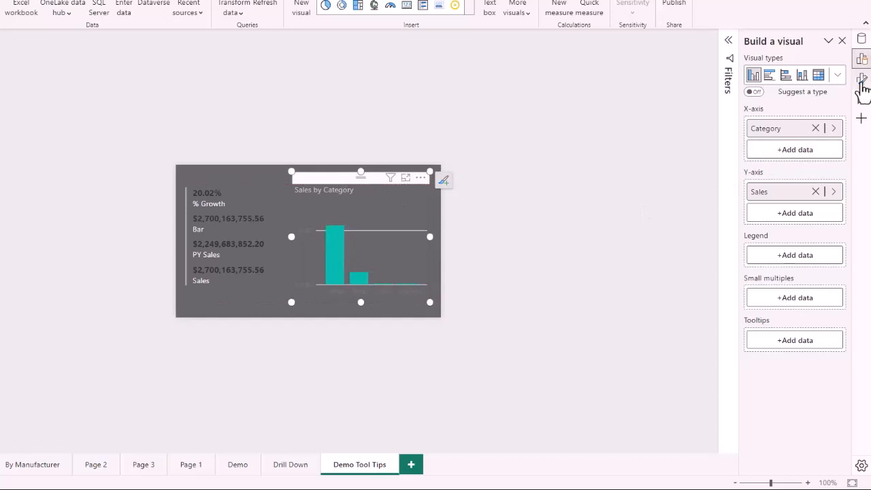
# Step: Color the column chart's X-axis values black
pyautogui.click(861, 80)
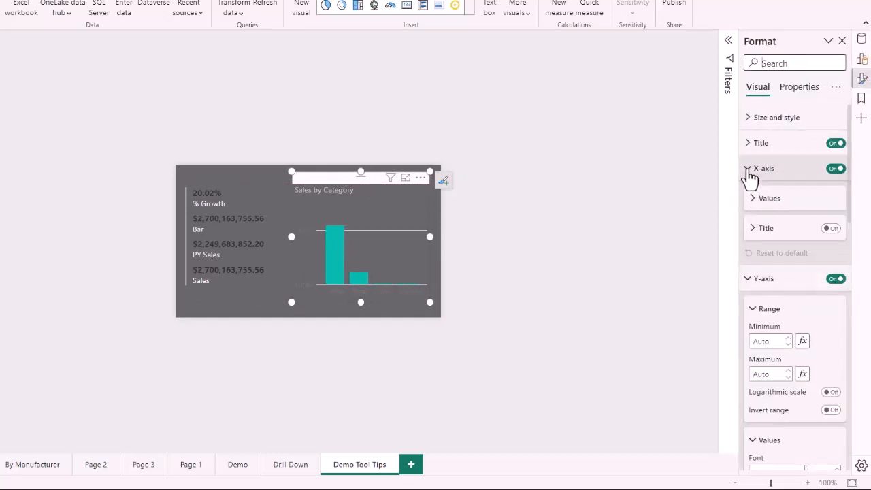
pyautogui.click(752, 201)
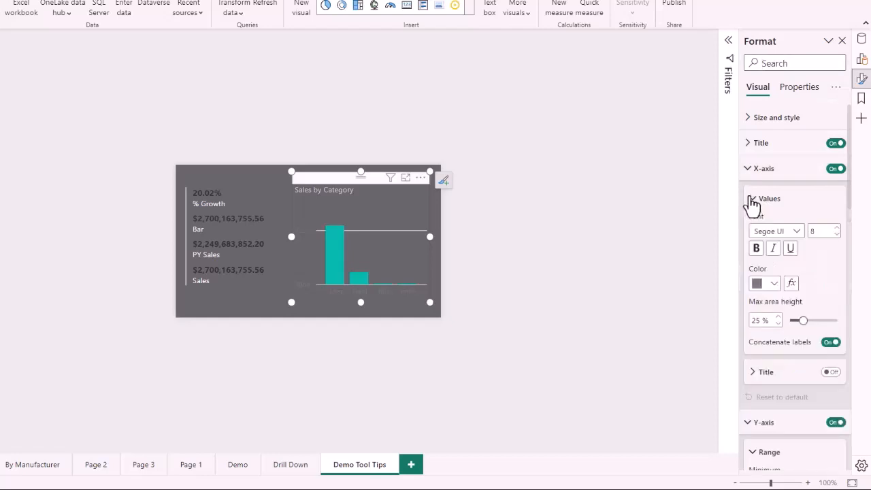
pyautogui.click(773, 284)
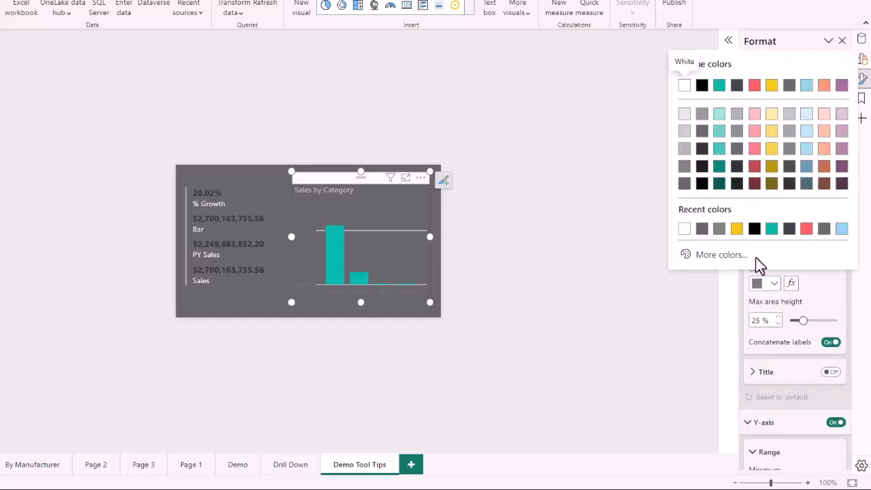
pyautogui.click(754, 230)
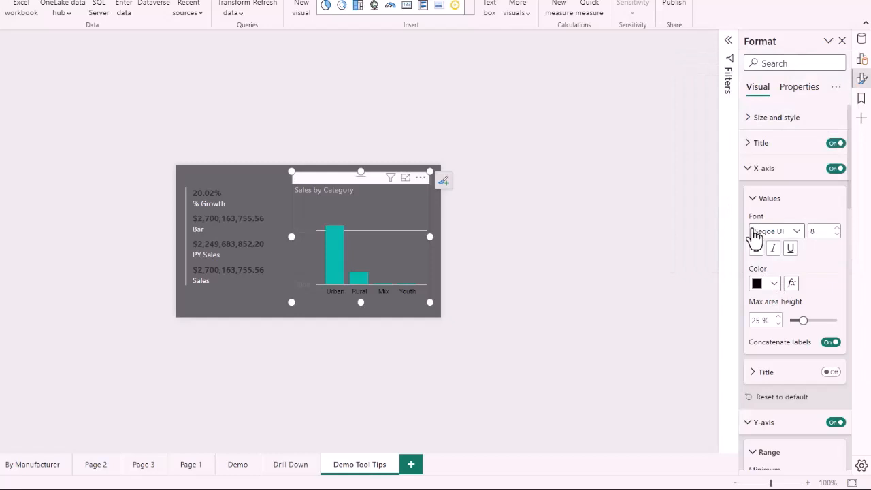
# Step: Color the column chart's Y-axis values black
pyautogui.scroll(-3, 762, 316)
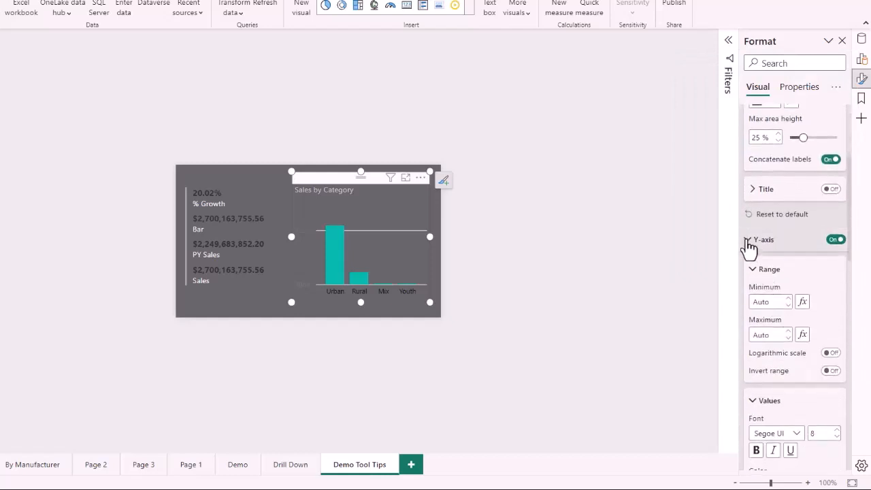
pyautogui.click(748, 241)
pyautogui.scroll(-2, 785, 368)
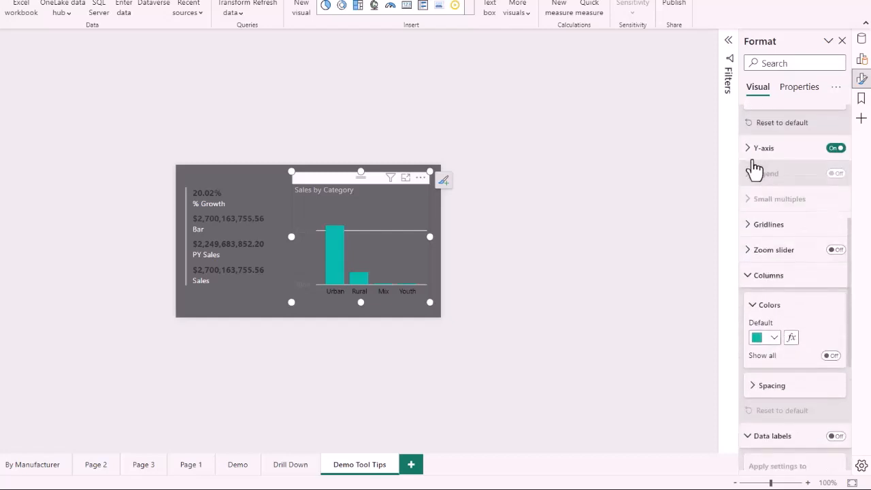
pyautogui.click(750, 152)
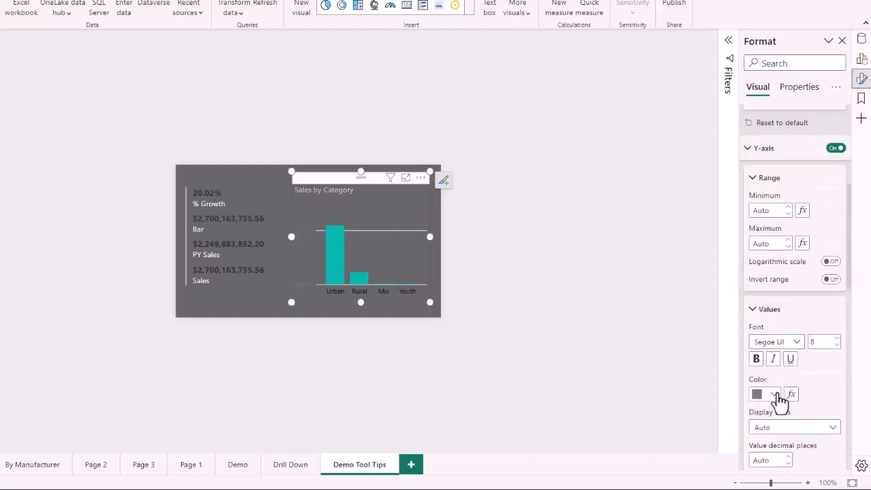
pyautogui.click(774, 394)
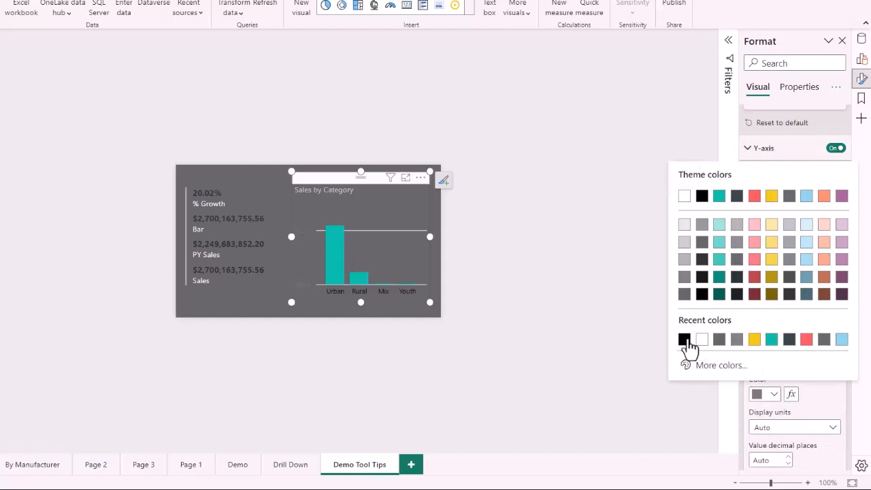
pyautogui.click(684, 342)
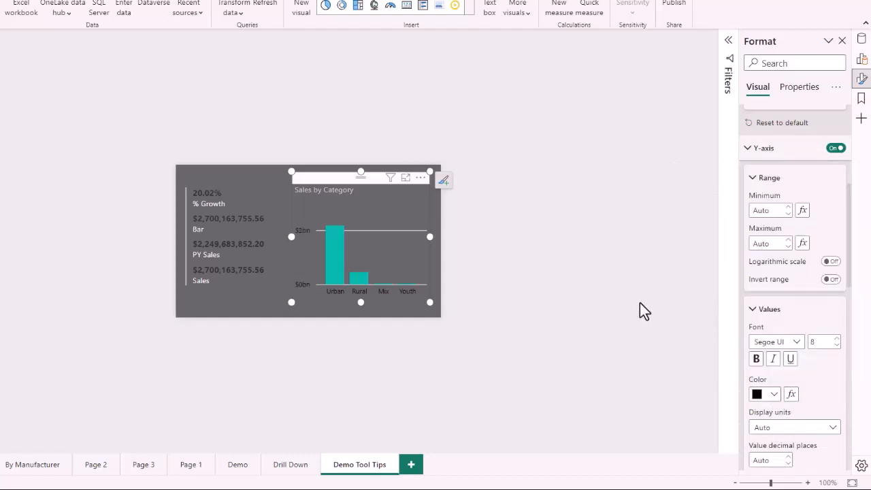
# Step: Change the default color of the chart's columns to yellow and deselect the chart
pyautogui.scroll(-3, 826, 398)
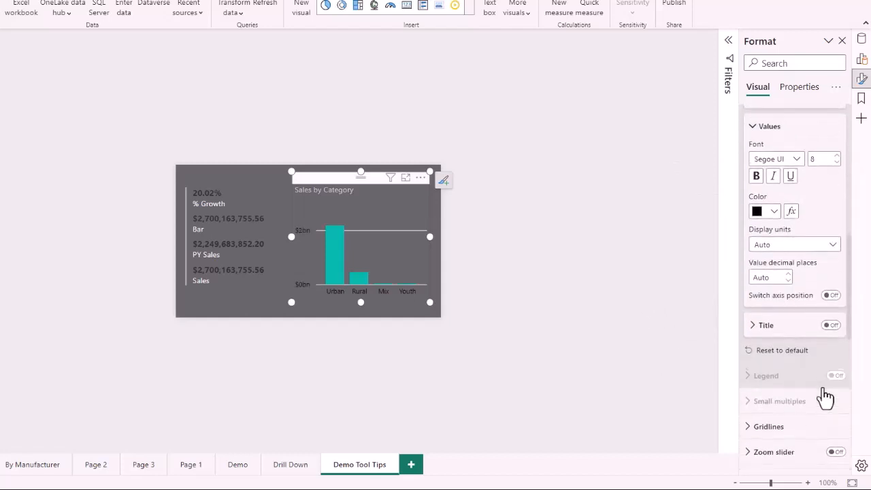
pyautogui.scroll(-3, 826, 399)
pyautogui.click(774, 359)
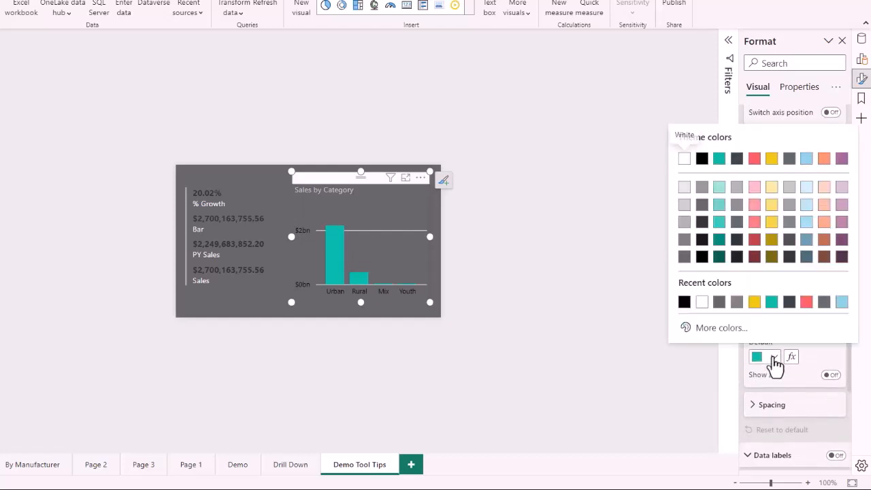
pyautogui.click(753, 302)
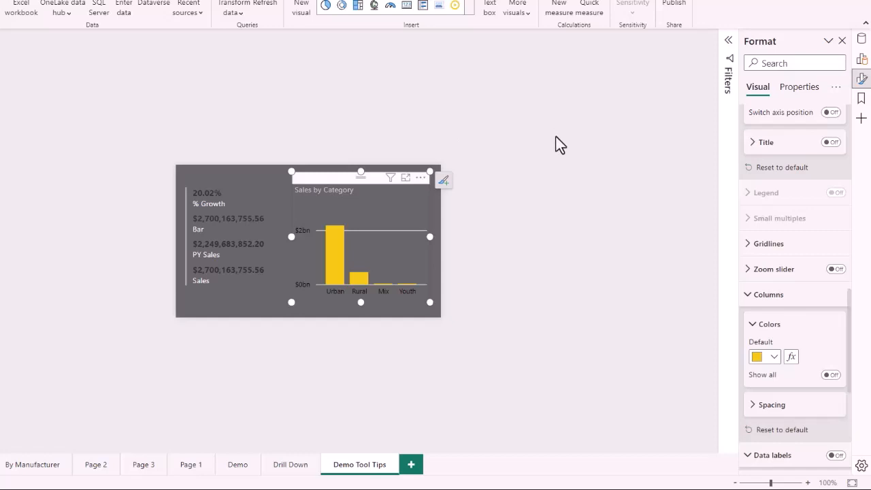
pyautogui.click(597, 214)
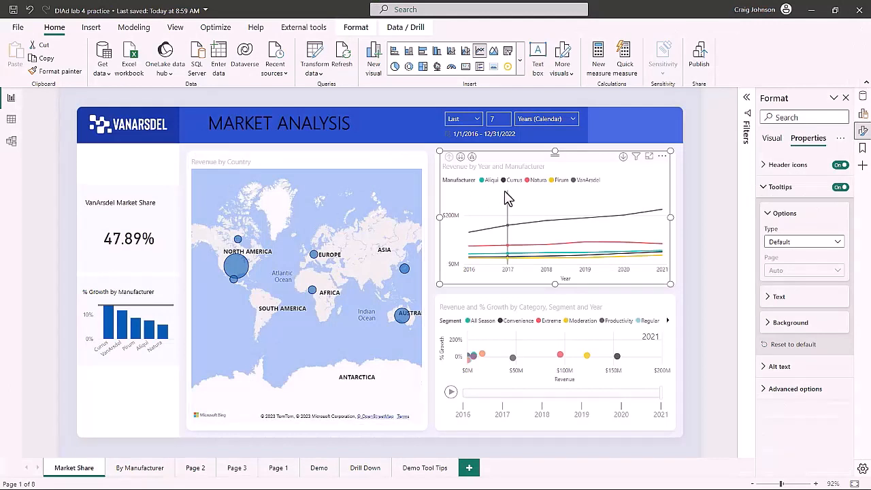
# Step: Set the Revenue by Year and Manufacturer chart's tooltip type to Report page using Demo Tool Tips, and preview it on the lines
pyautogui.moveTo(506, 197)
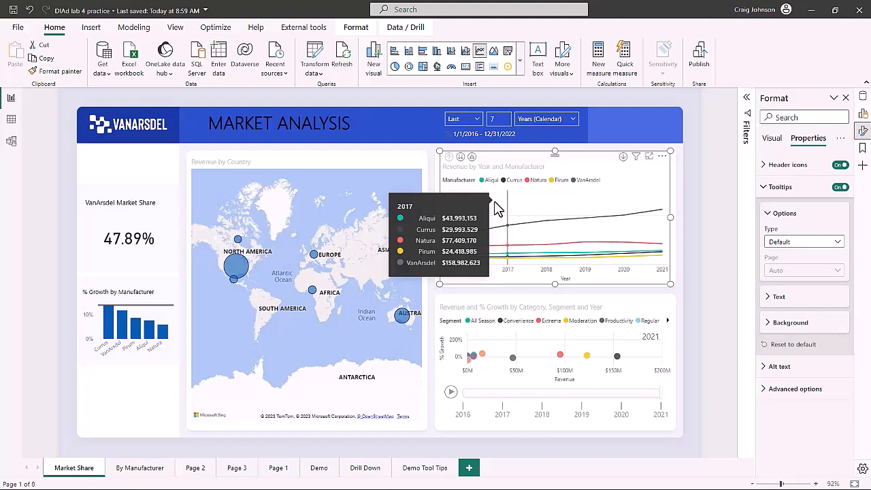
pyautogui.click(808, 245)
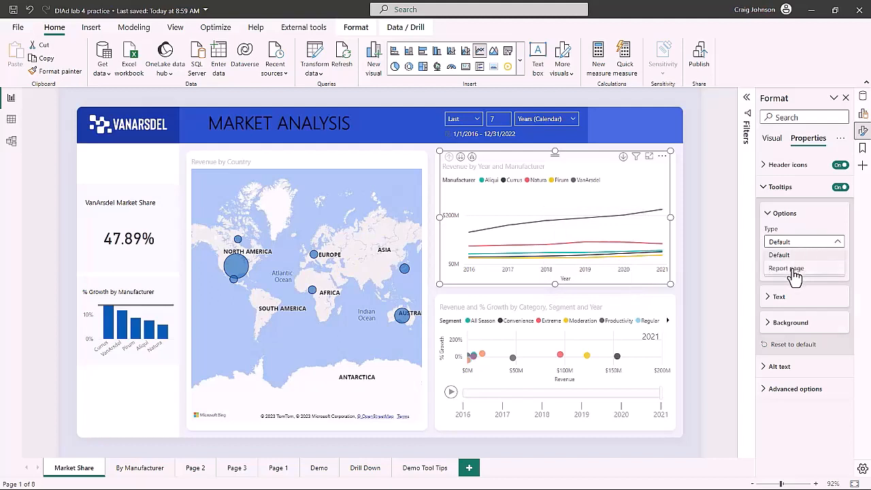
pyautogui.click(789, 269)
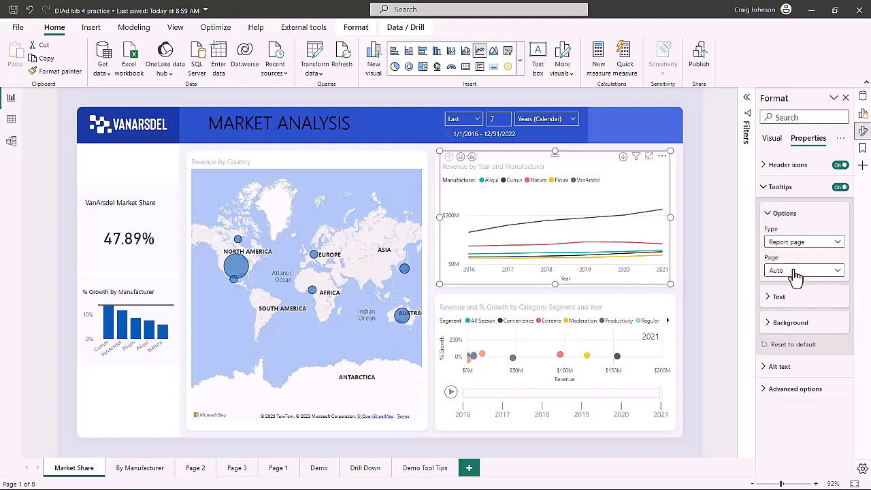
pyautogui.click(801, 271)
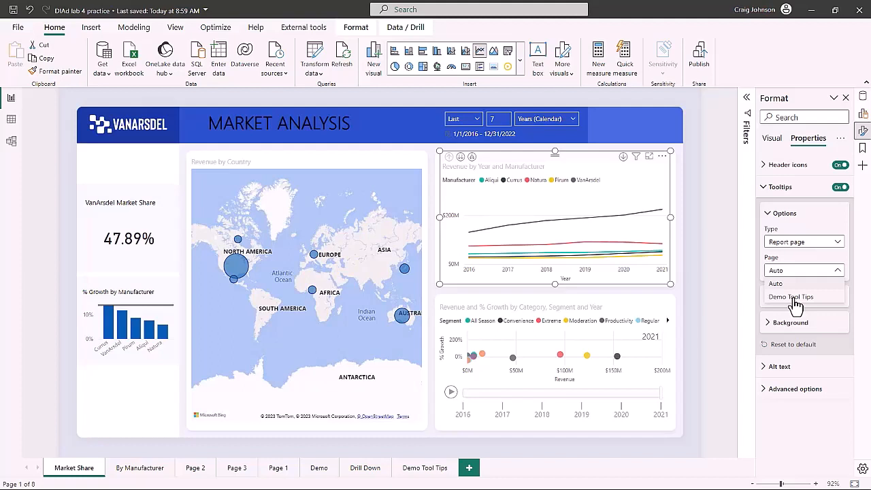
pyautogui.click(793, 297)
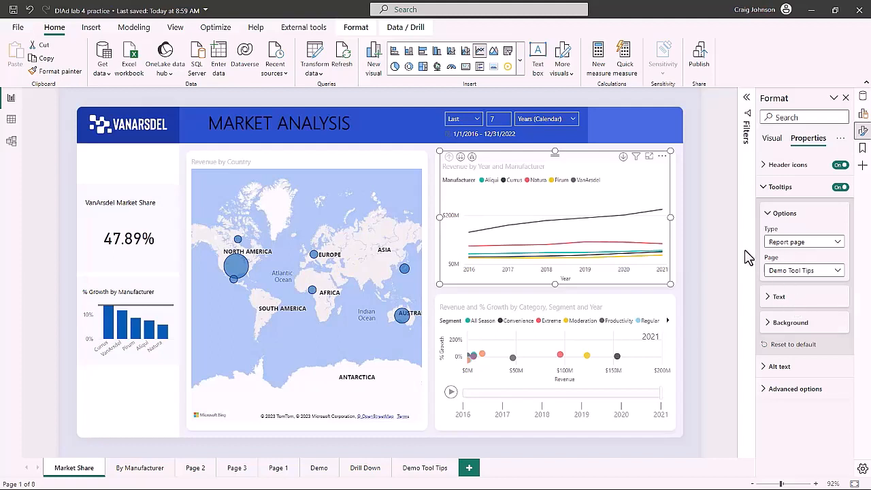
pyautogui.moveTo(633, 203)
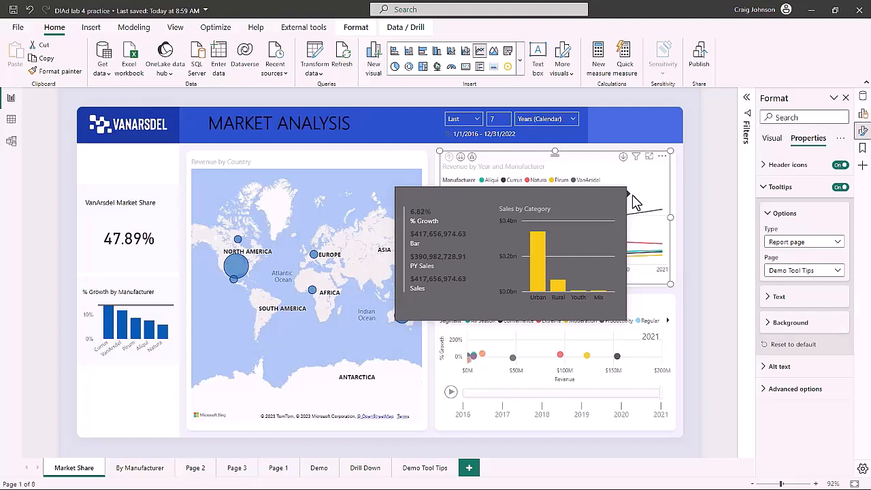
pyautogui.click(433, 175)
pyautogui.moveTo(574, 207)
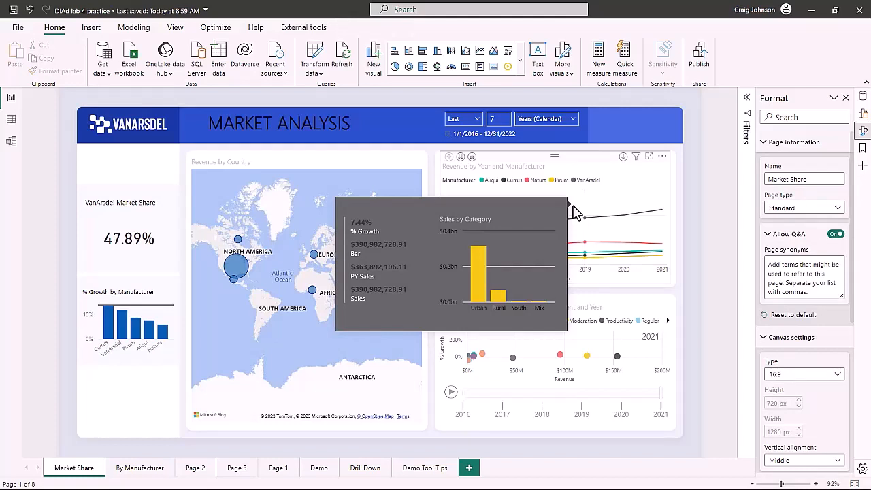
# Step: Hide the Demo Tool Tips page, view it and the Drill Down page, and return to the Market Share page
pyautogui.rightClick(422, 470)
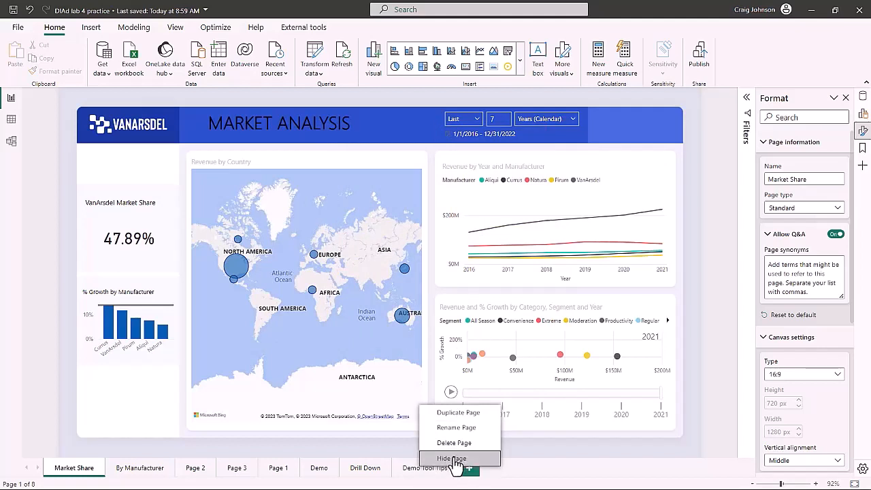
pyautogui.click(451, 458)
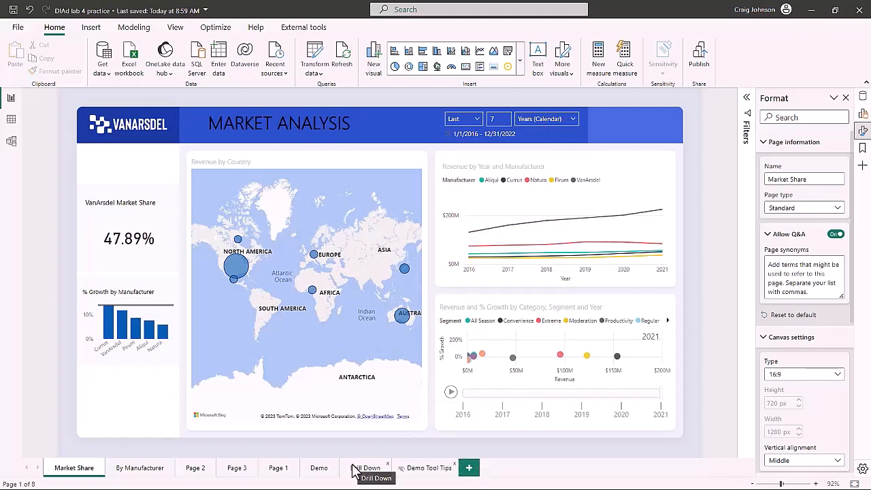
pyautogui.click(416, 472)
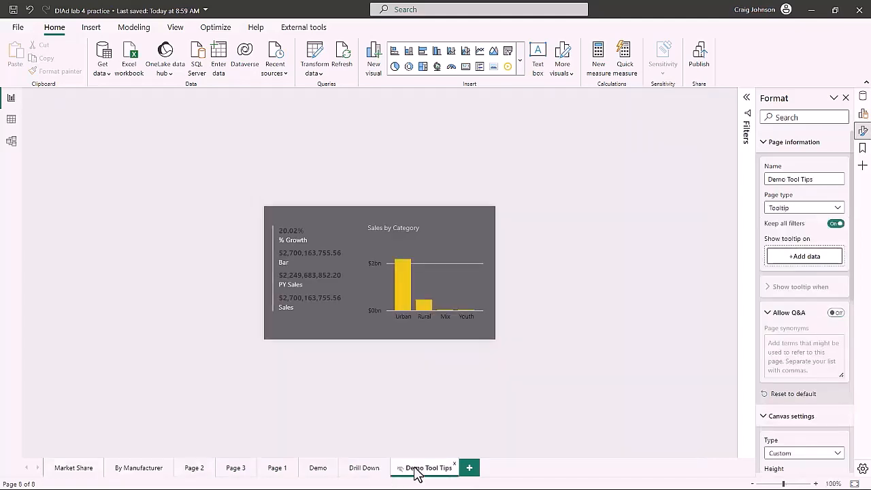
pyautogui.click(366, 469)
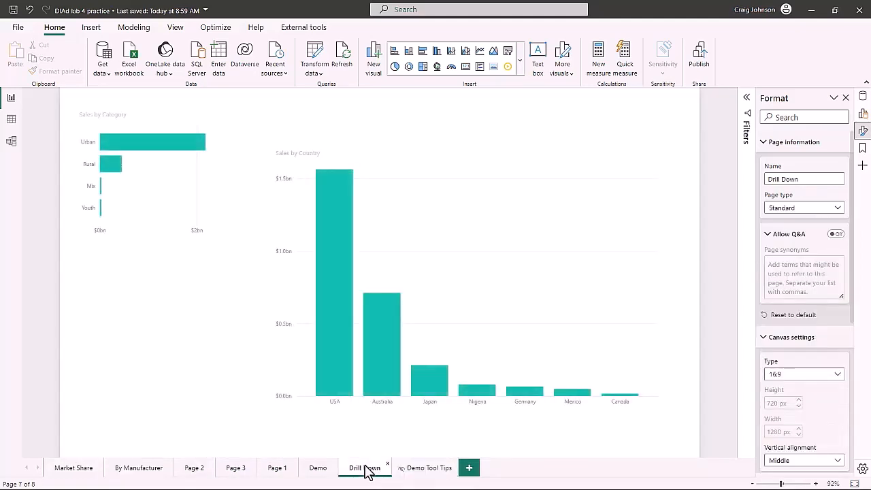
pyautogui.click(66, 471)
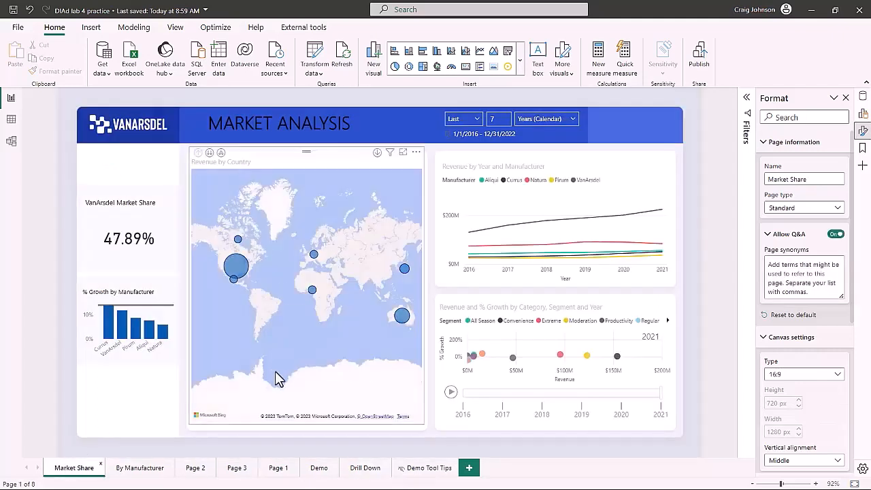
# Step: Preview the custom report-page tooltip on the Revenue by Year and Manufacturer line chart
pyautogui.moveTo(579, 207)
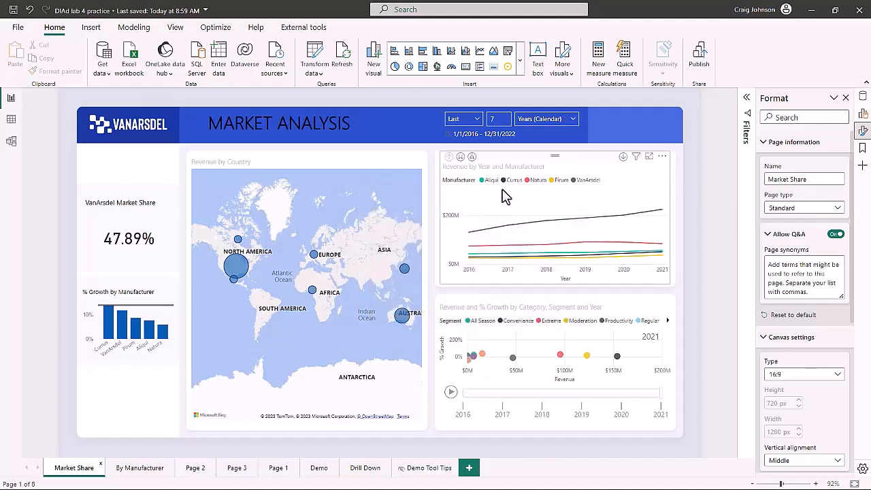
pyautogui.moveTo(504, 193)
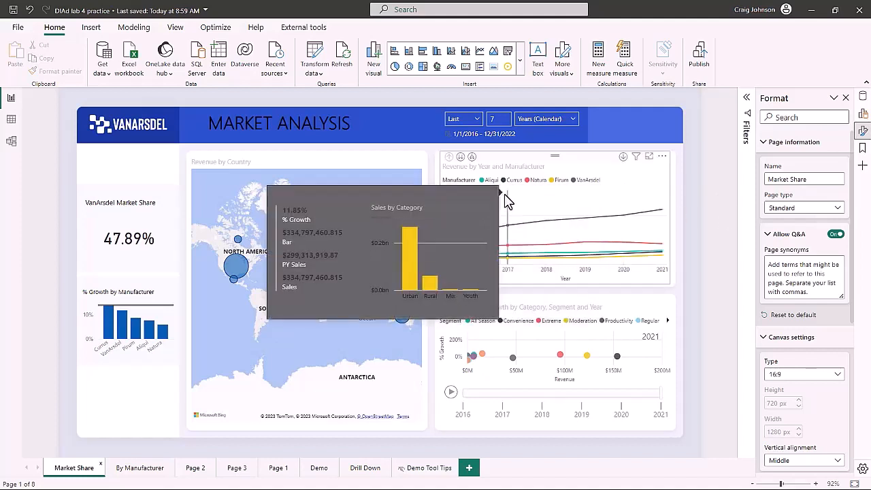
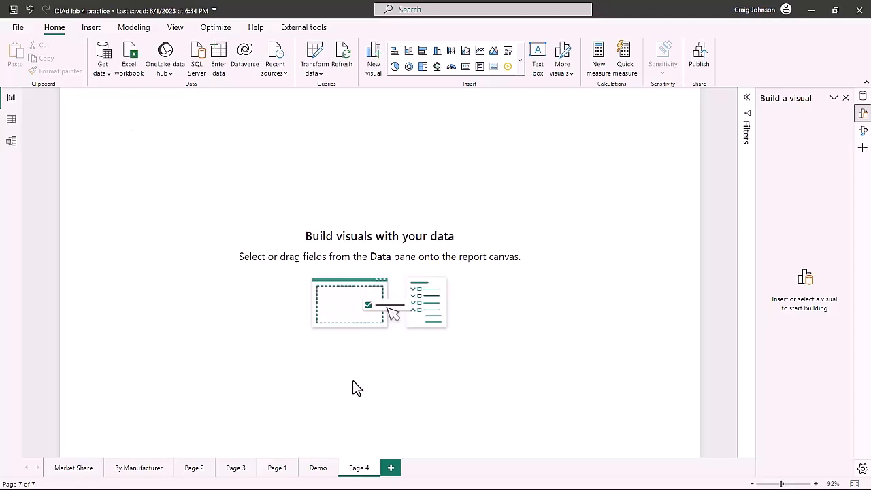
# Step: Rename Page 4 as Drill Down
pyautogui.rightClick(352, 471)
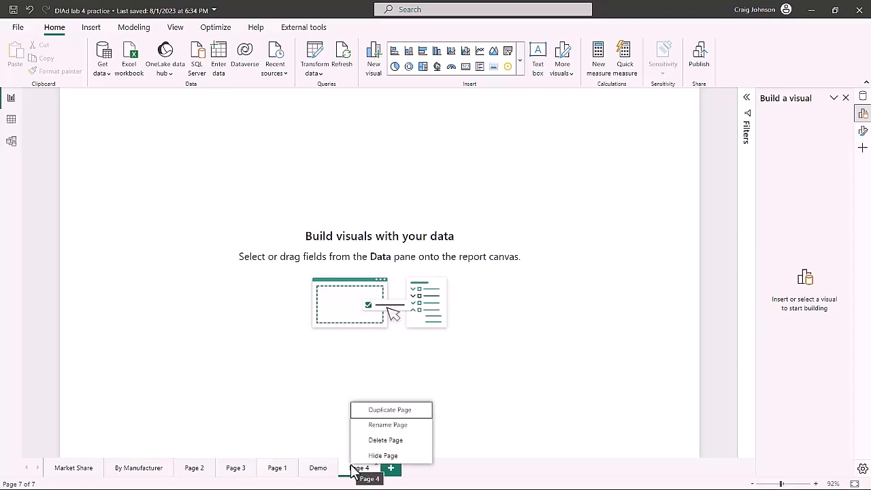
pyautogui.click(382, 425)
pyautogui.write('D')
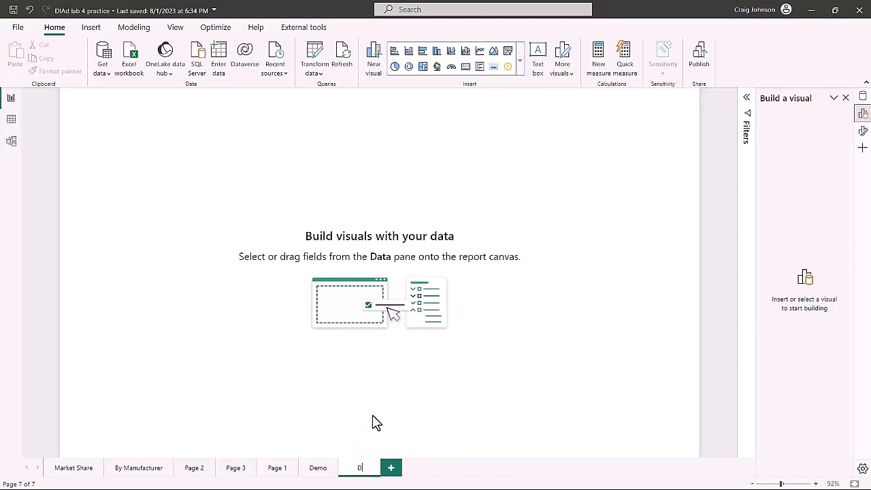
pyautogui.write('rill Down')
pyautogui.press('Return')
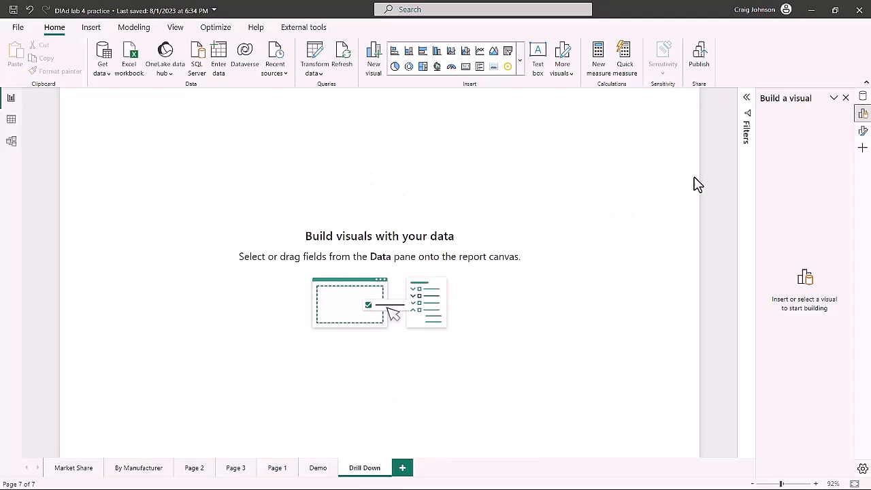
# Step: Insert a stacked bar chart on the Drill Down page and move it toward the upper middle of the canvas
pyautogui.click(863, 98)
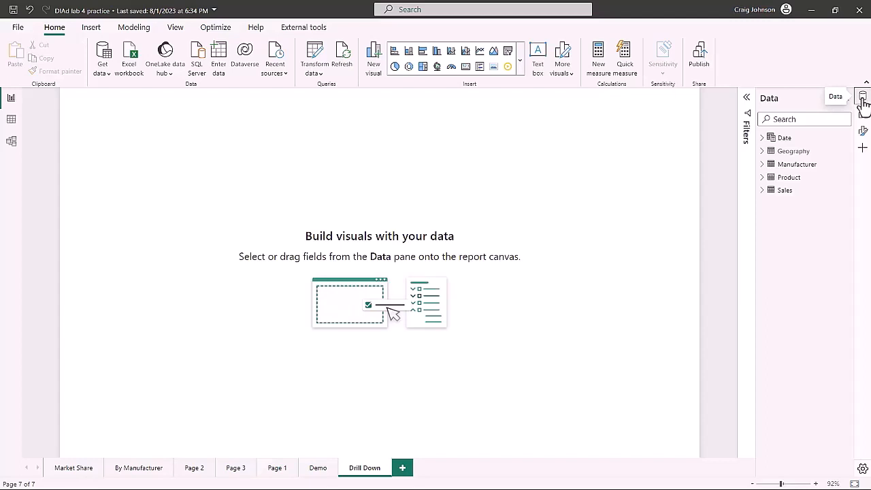
pyautogui.click(862, 101)
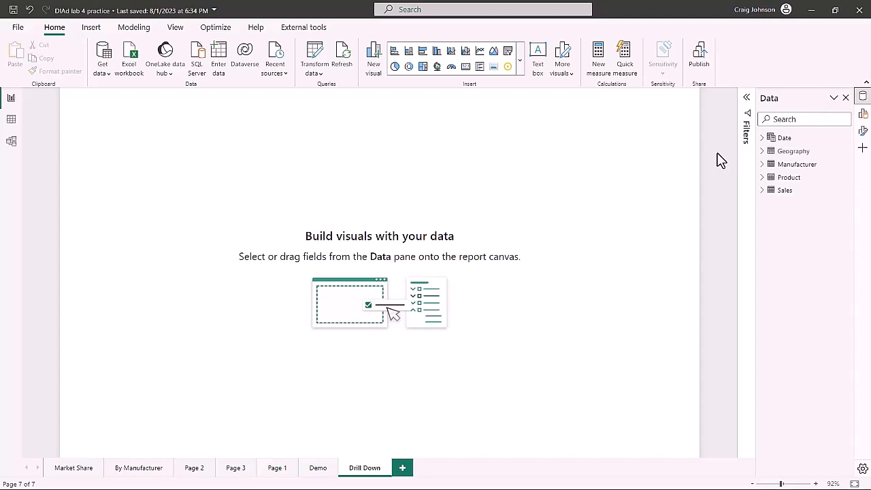
pyautogui.click(392, 51)
pyautogui.moveTo(106, 113); pyautogui.dragTo(331, 168)
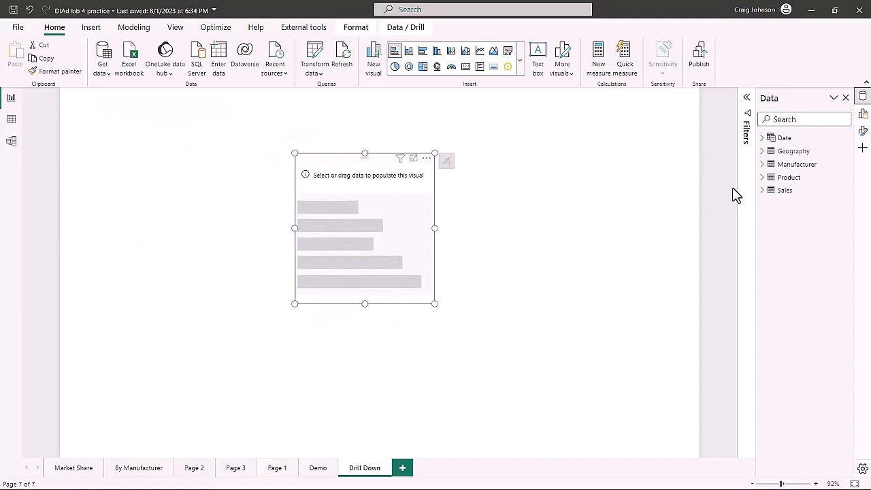
# Step: Add the Sales measure from the Sales table to the bar chart's X-axis
pyautogui.click(863, 113)
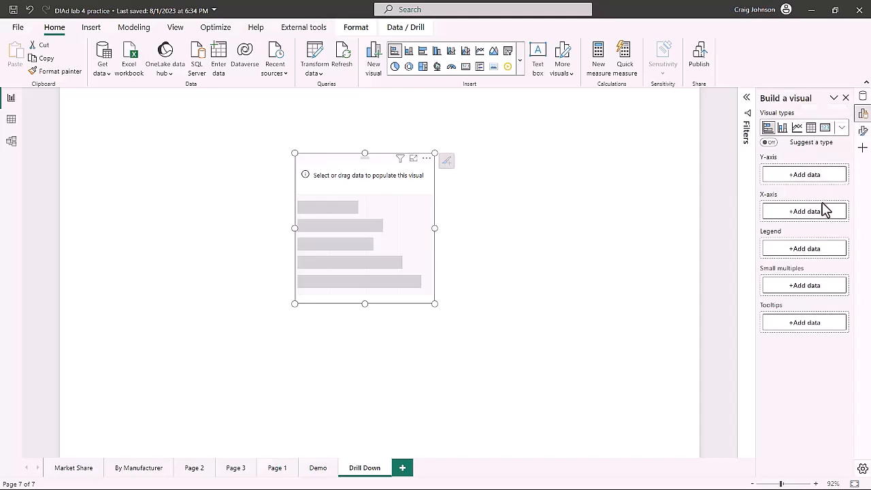
pyautogui.click(808, 212)
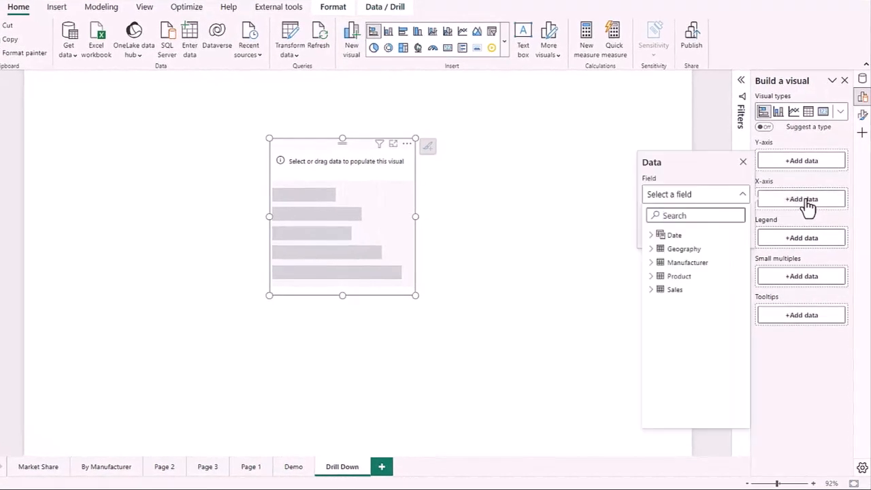
pyautogui.click(652, 291)
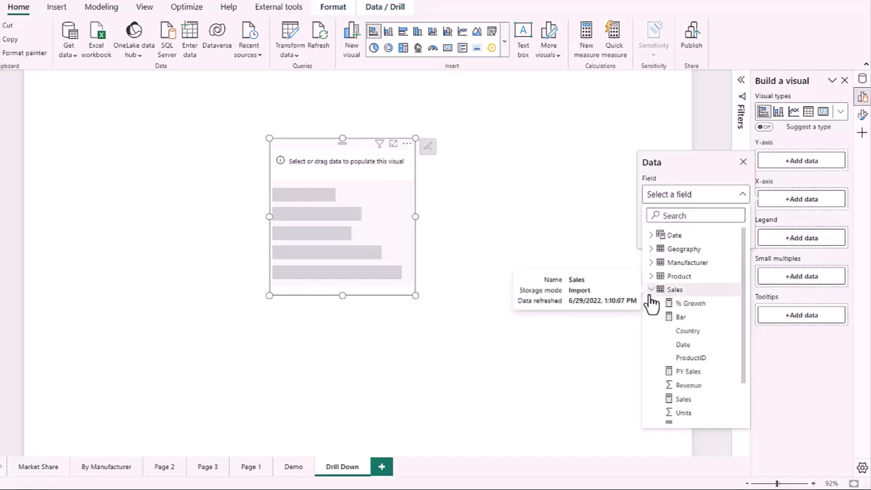
pyautogui.click(684, 399)
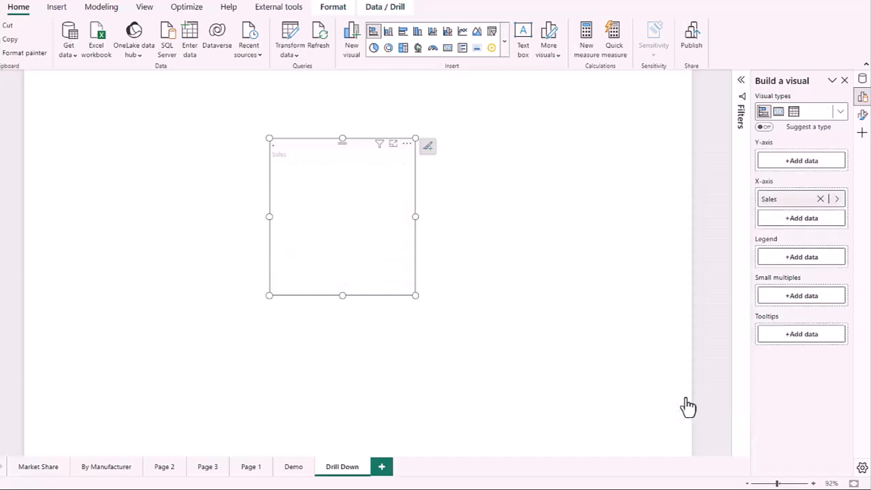
# Step: Add the Category field from the Product table to the bar chart's Y-axis
pyautogui.click(791, 162)
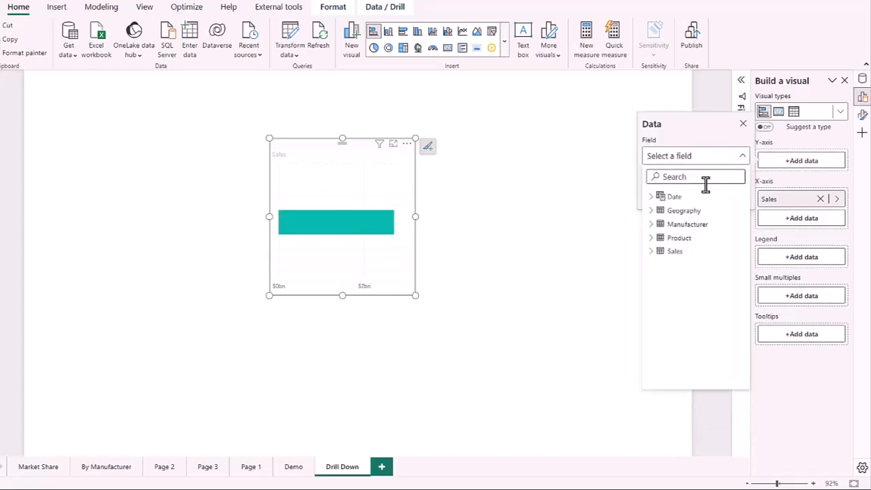
pyautogui.click(652, 238)
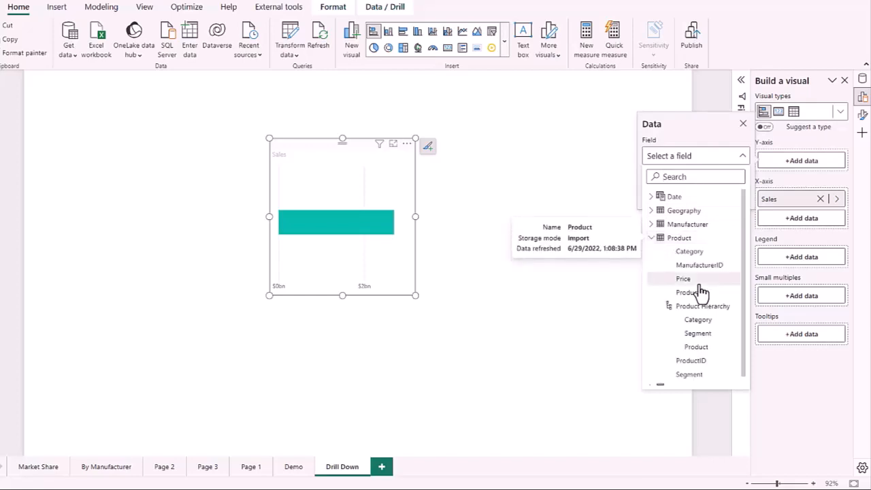
pyautogui.scroll(-1, 703, 291)
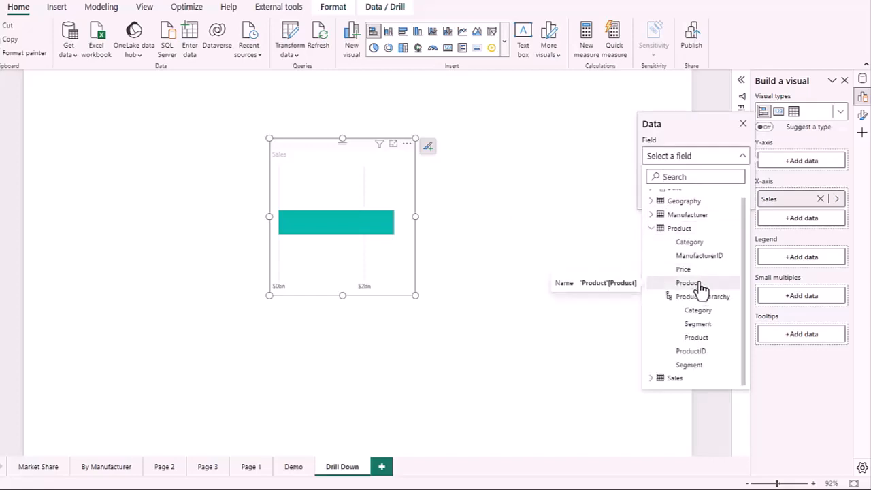
pyautogui.click(690, 243)
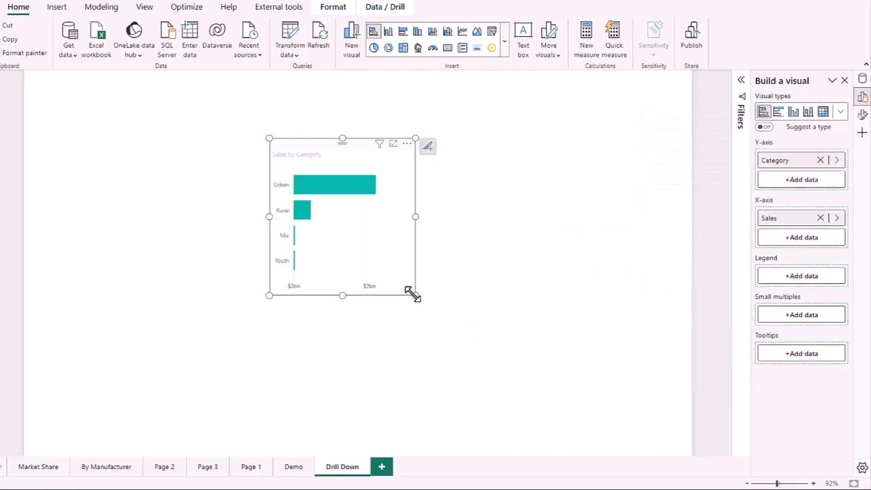
# Step: Enlarge the Sales by Category bar chart and reposition it nearer the page's upper edge
pyautogui.moveTo(413, 294); pyautogui.dragTo(574, 406)
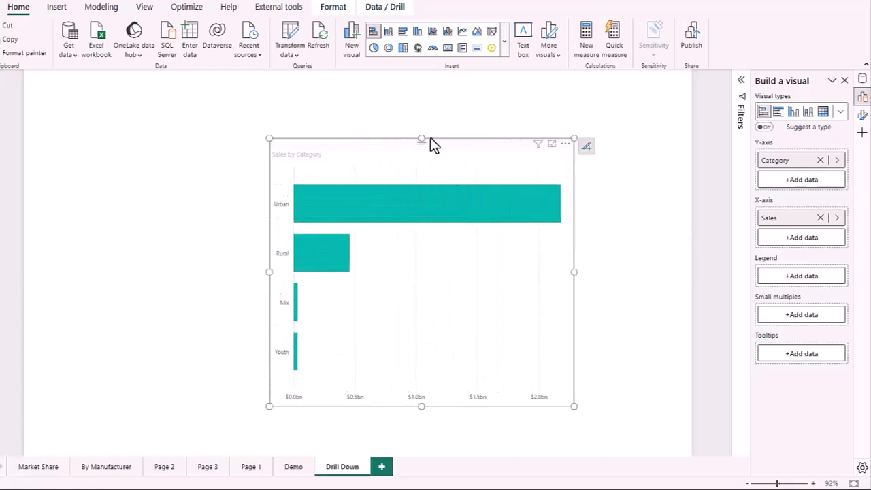
pyautogui.moveTo(446, 156); pyautogui.dragTo(380, 119)
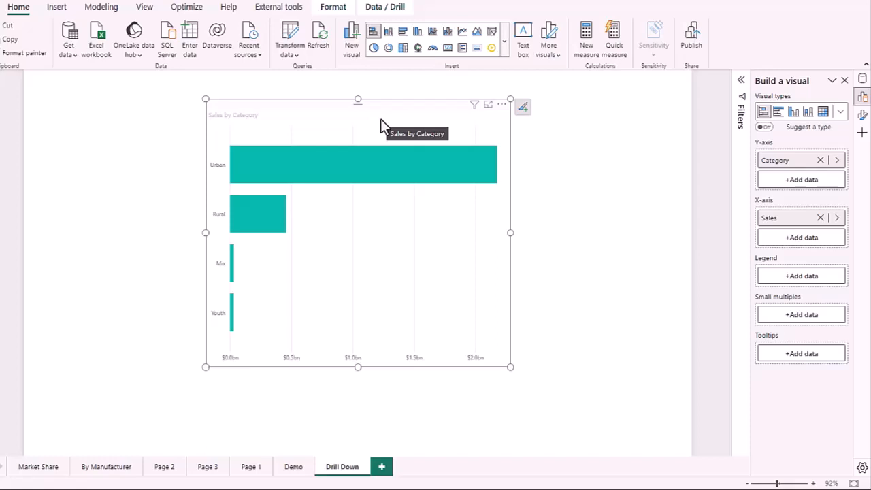
# Step: Check which field and order the Sales by Category chart's axis is sorted by
pyautogui.click(502, 106)
pyautogui.moveTo(548, 179)
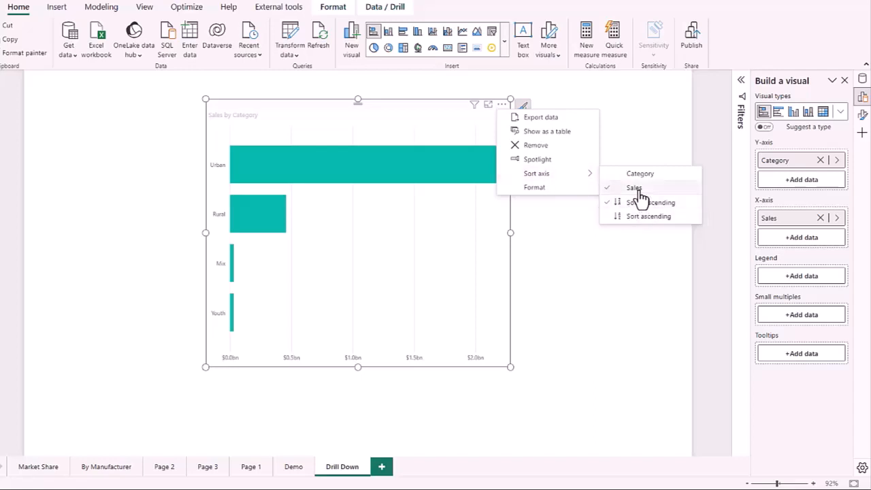
pyautogui.press('Escape')
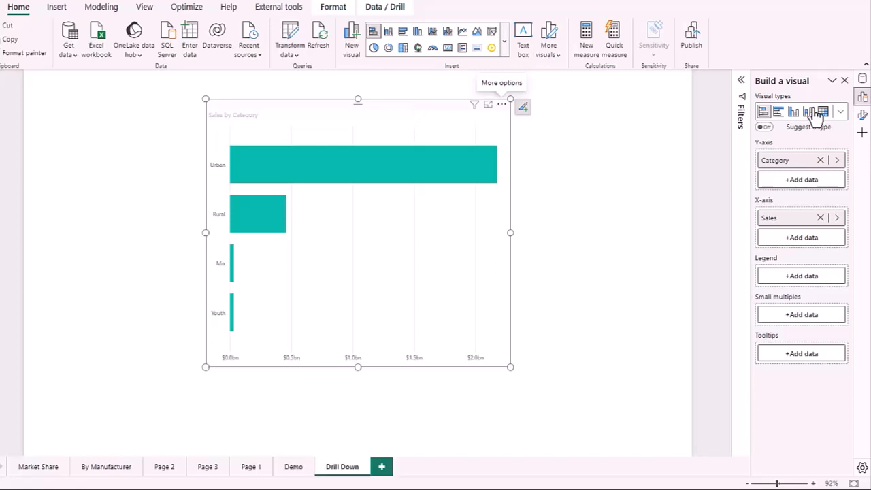
# Step: Add the Product table's Segment field below Category on the bar chart's Y-axis
pyautogui.click(803, 187)
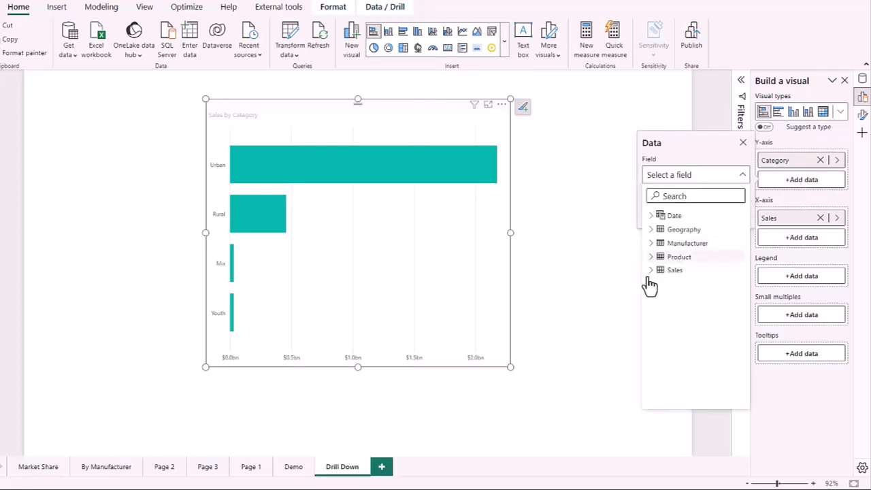
pyautogui.click(651, 258)
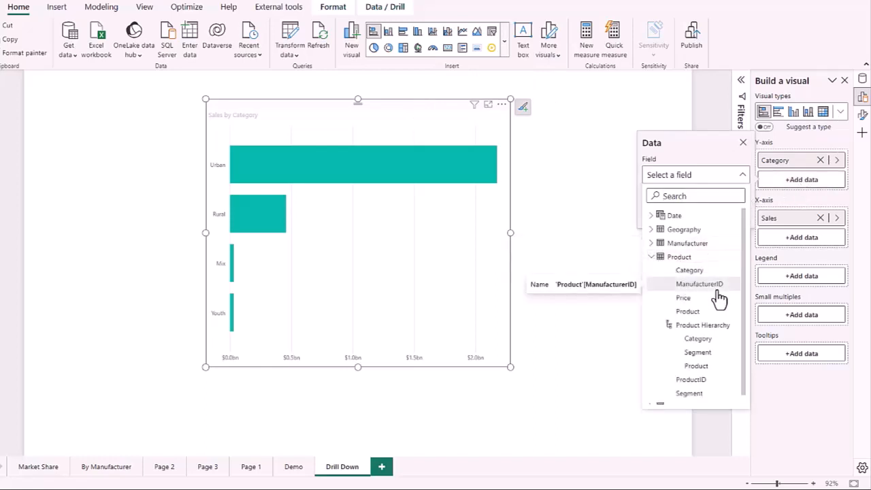
pyautogui.click(687, 397)
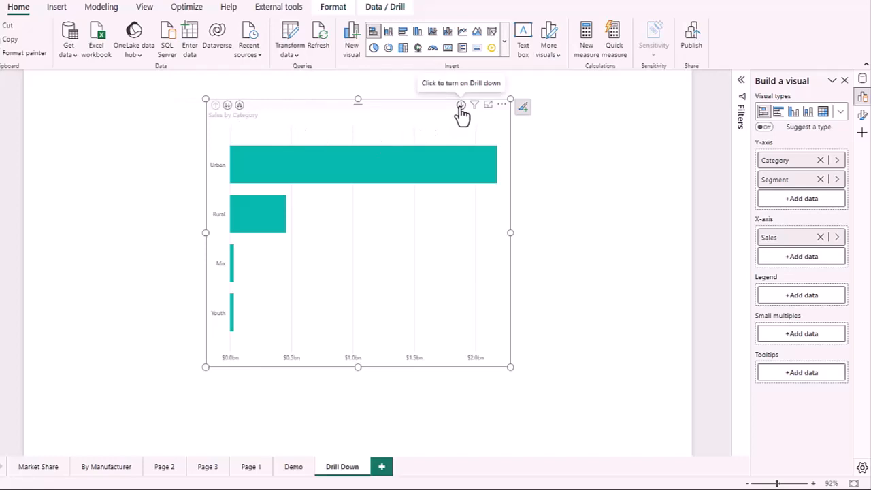
# Step: Turn on drill mode for the bar chart, drill into the Urban category's segments, and drill back up
pyautogui.click(353, 168)
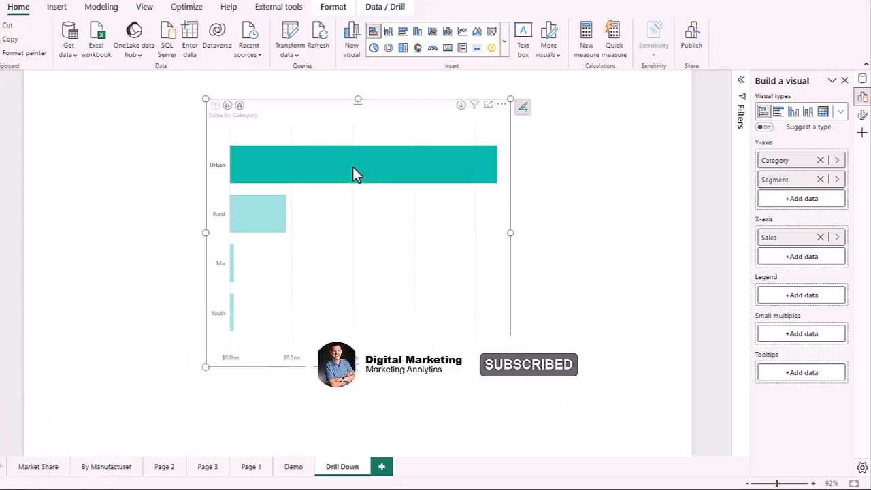
pyautogui.click(353, 168)
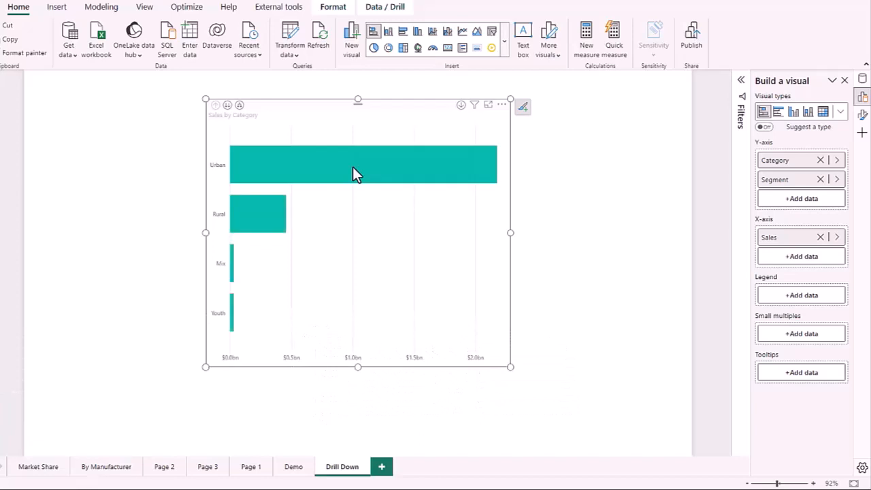
pyautogui.click(461, 105)
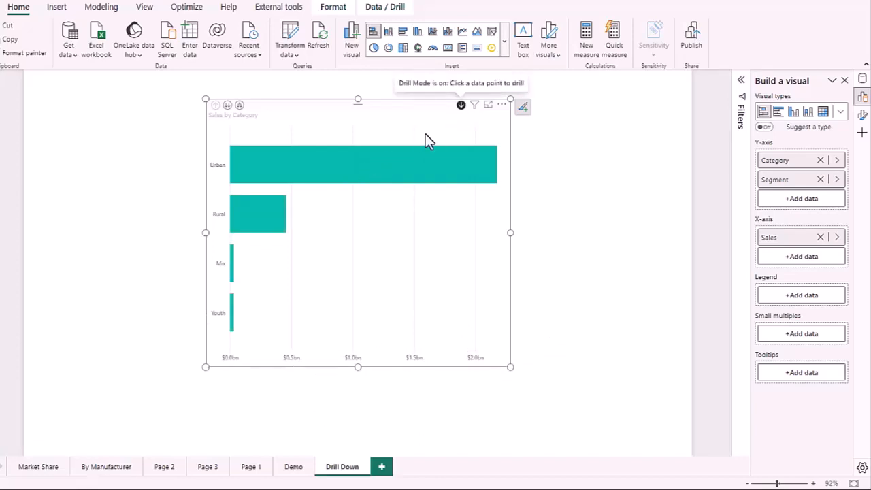
pyautogui.click(355, 170)
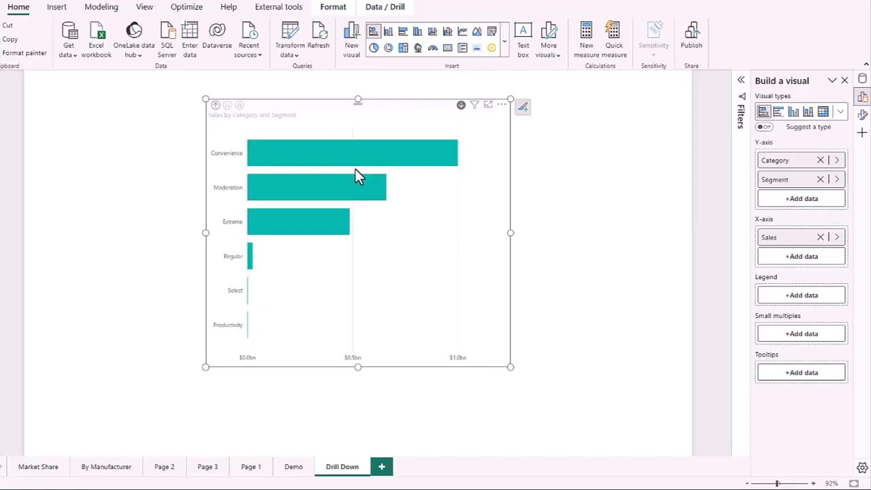
pyautogui.click(215, 107)
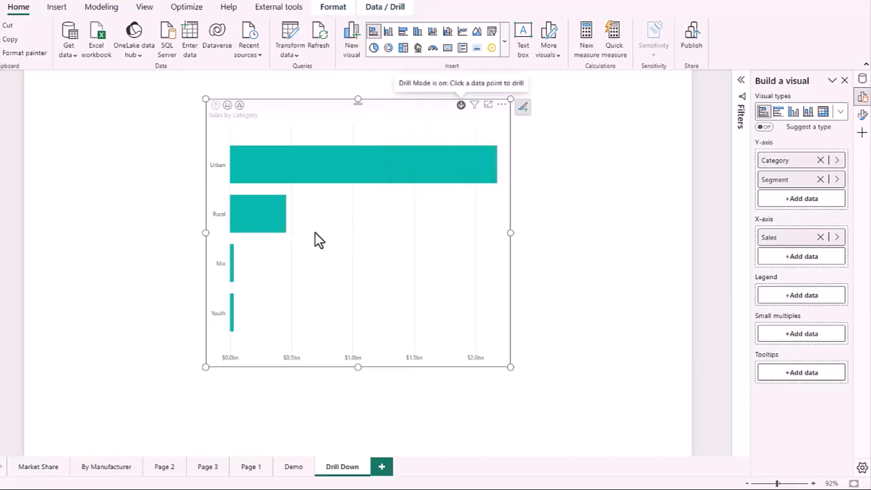
# Step: Drill into the Rural category, view the Productivity segment's tooltip, and return to the category level
pyautogui.click(252, 214)
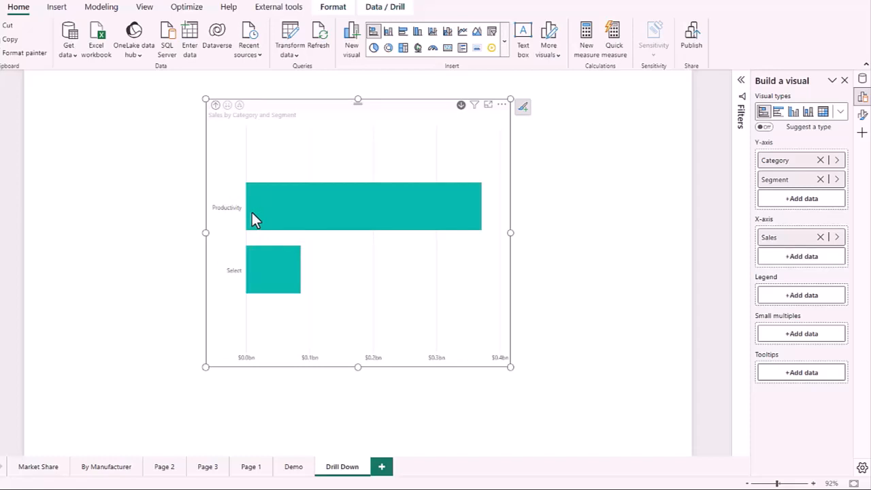
pyautogui.moveTo(253, 213)
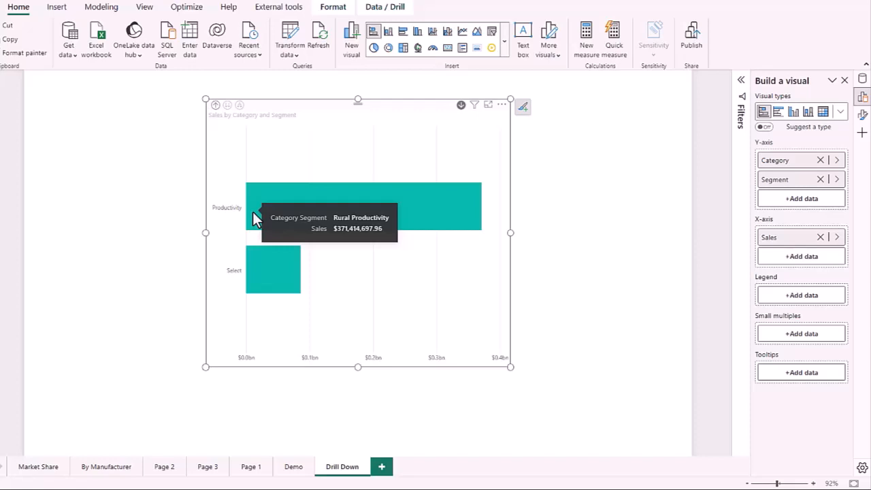
pyautogui.click(215, 106)
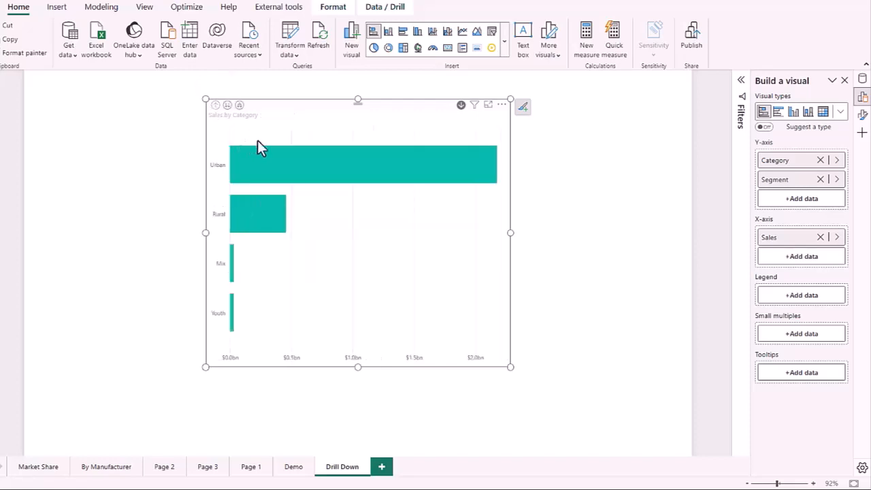
# Step: Shrink the Sales by Category bar chart and move it to the page's upper-left corner
pyautogui.moveTo(509, 366); pyautogui.dragTo(391, 245)
pyautogui.moveTo(276, 112); pyautogui.dragTo(109, 88)
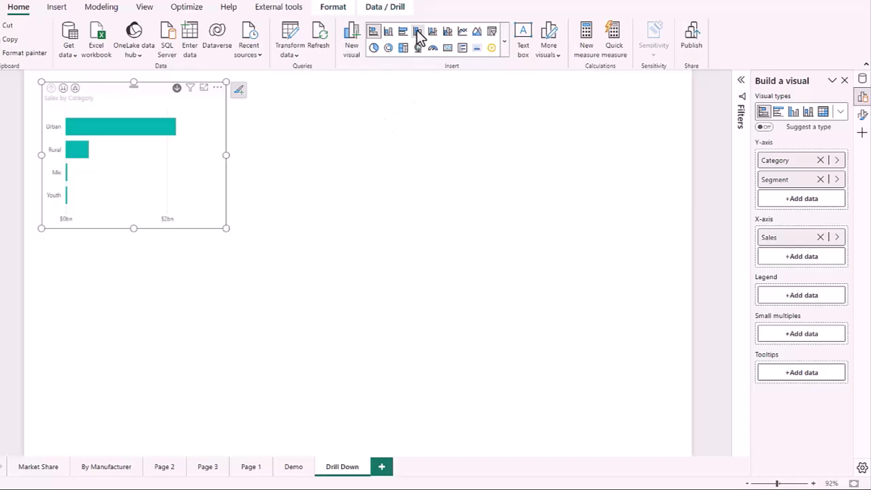
# Step: Deselect the bar chart and insert a clustered column chart below it
pyautogui.click(514, 196)
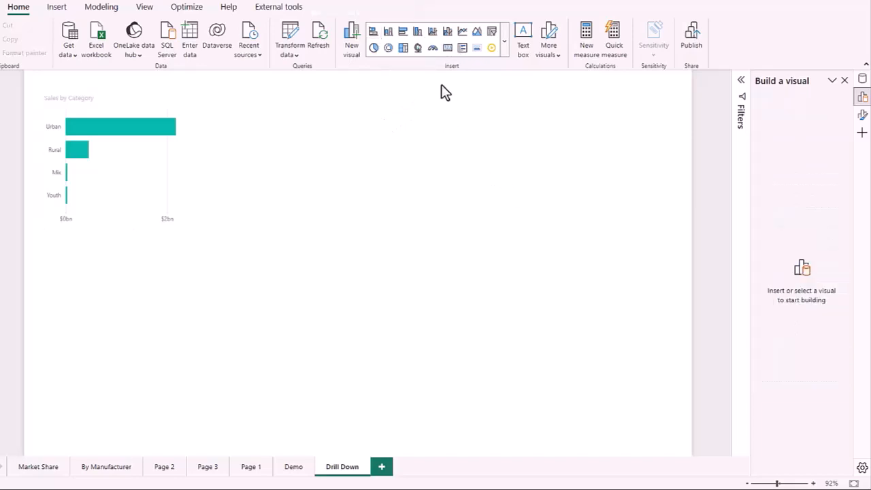
pyautogui.click(417, 31)
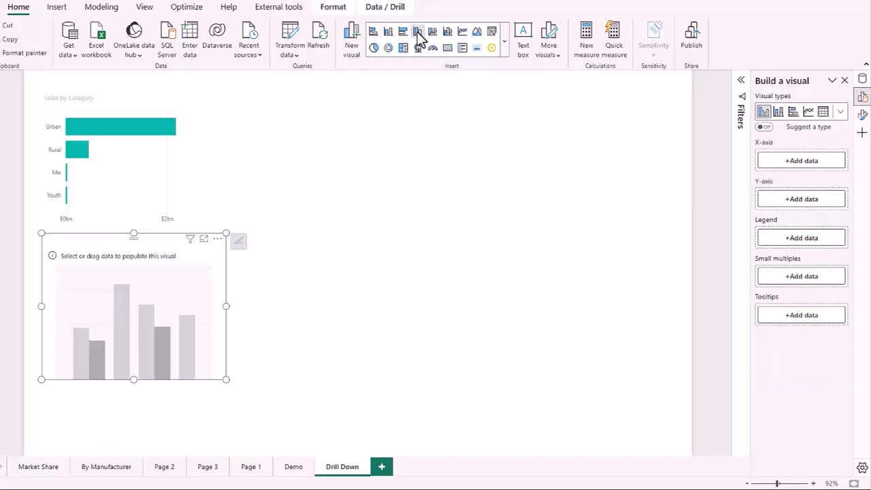
# Step: Move the empty clustered column chart beside the Sales by Category bar chart and enlarge it
pyautogui.moveTo(155, 239); pyautogui.dragTo(361, 136)
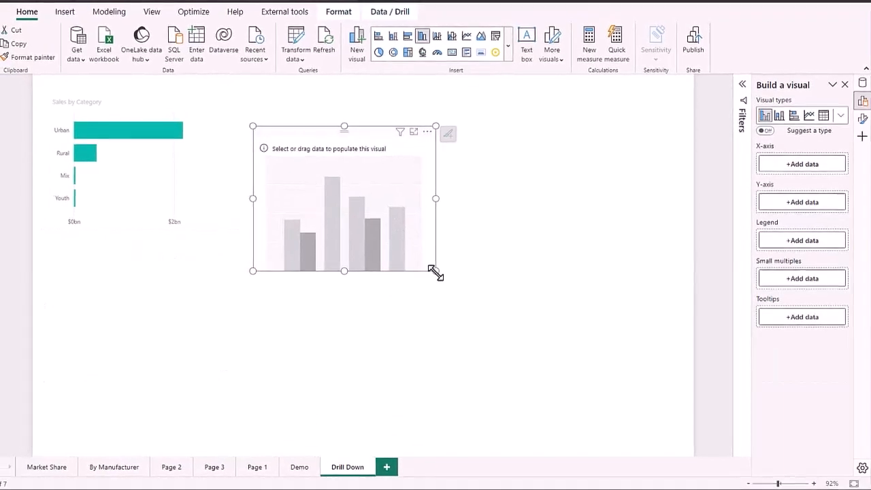
pyautogui.moveTo(434, 271); pyautogui.dragTo(527, 390)
# Step: Add the Country field from the Geography table to the column chart's X-axis
pyautogui.click(862, 84)
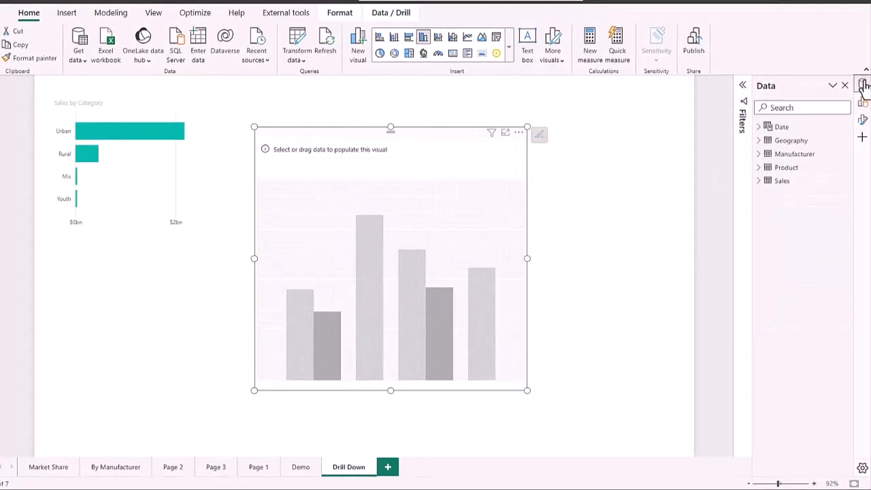
pyautogui.click(863, 102)
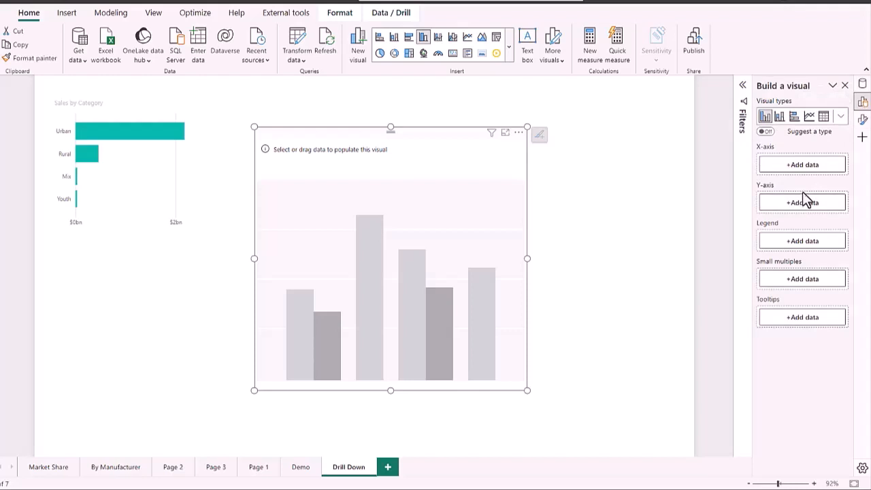
pyautogui.click(800, 167)
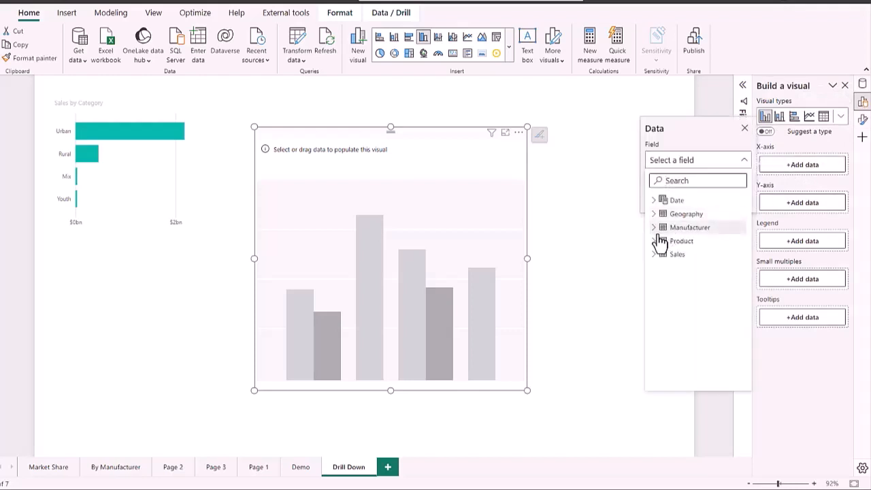
pyautogui.click(654, 214)
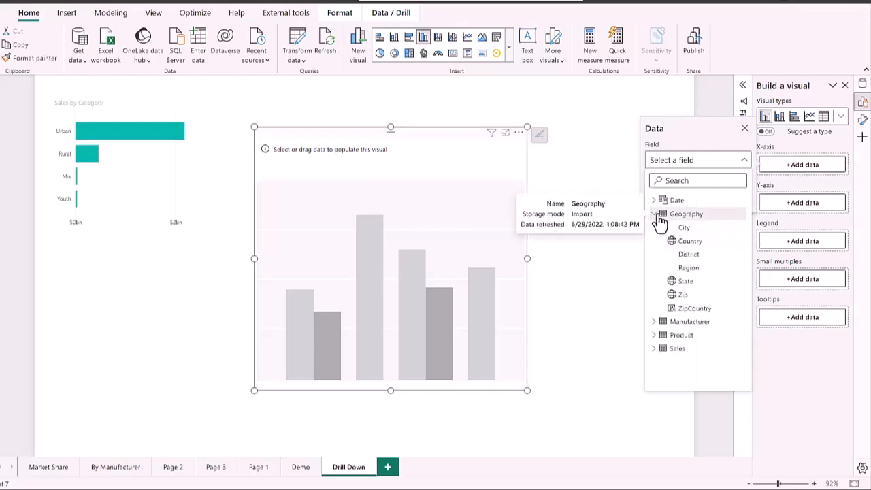
pyautogui.click(692, 243)
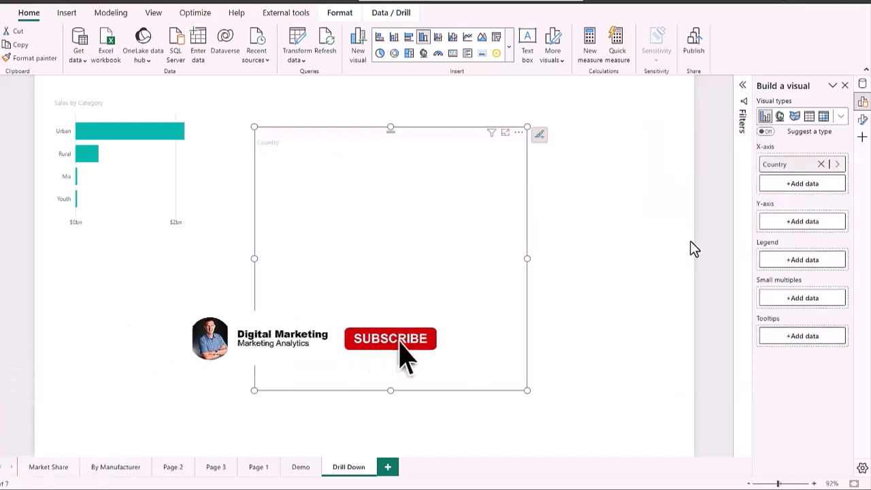
# Step: Add the Sales measure from the Sales table to the column chart's Y-axis and enlarge the chart to fill more of the page
pyautogui.click(798, 223)
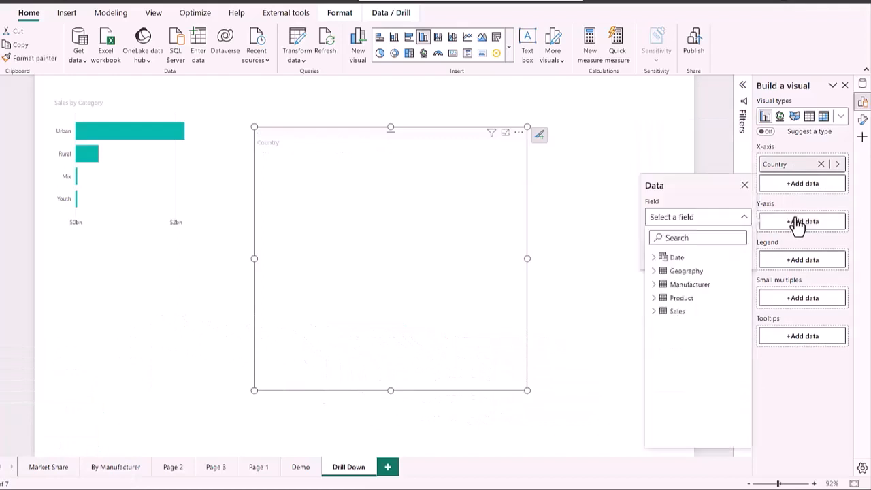
pyautogui.click(655, 312)
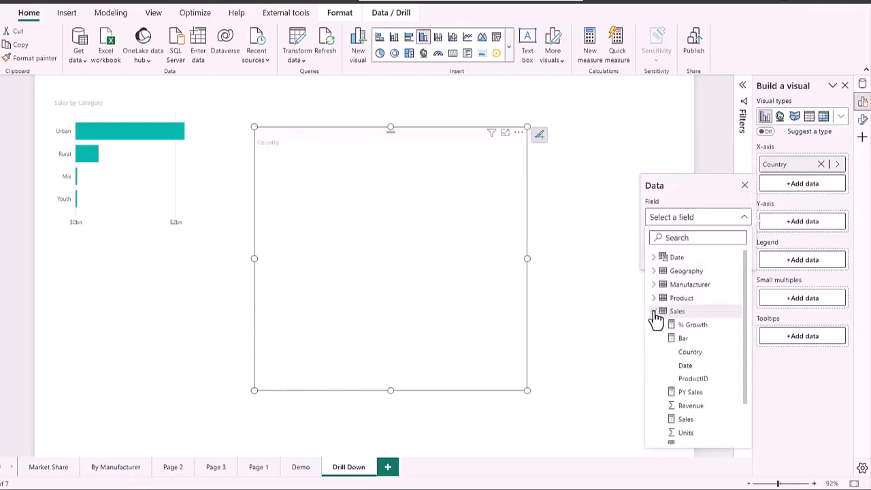
pyautogui.click(685, 420)
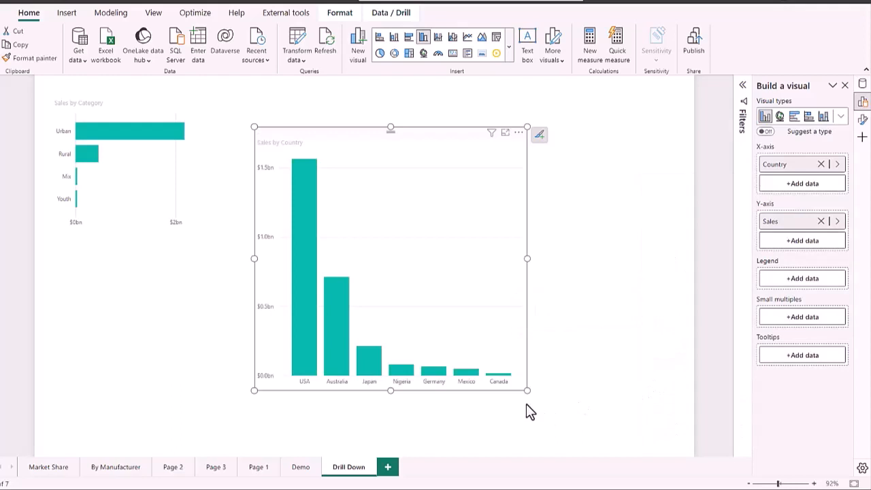
pyautogui.moveTo(529, 392); pyautogui.dragTo(655, 416)
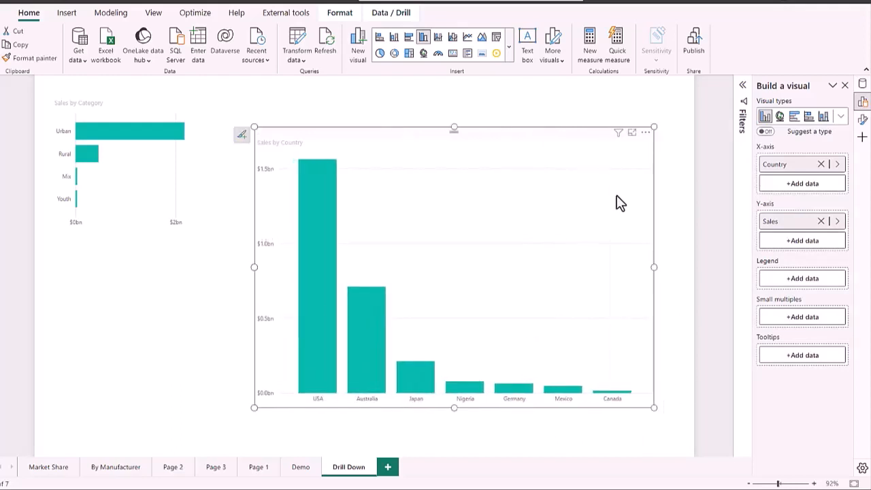
# Step: Check the axis sort options of the Sales by Country chart without changing them
pyautogui.click(645, 134)
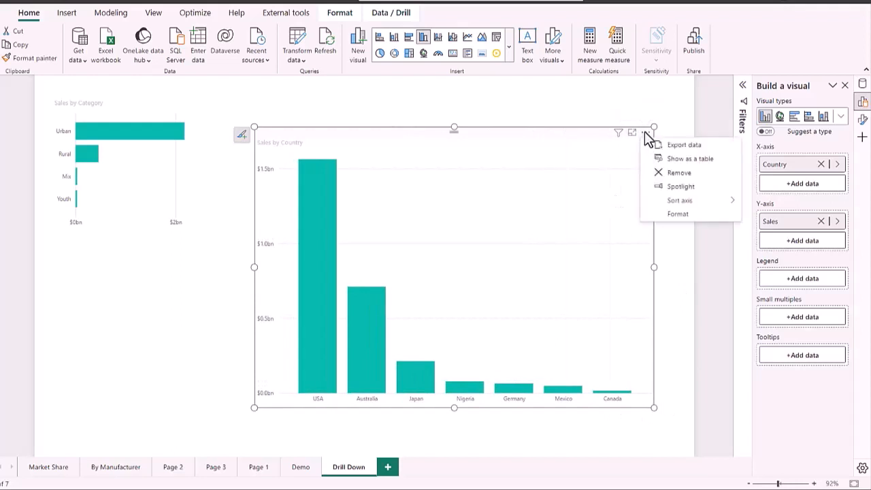
pyautogui.moveTo(679, 203)
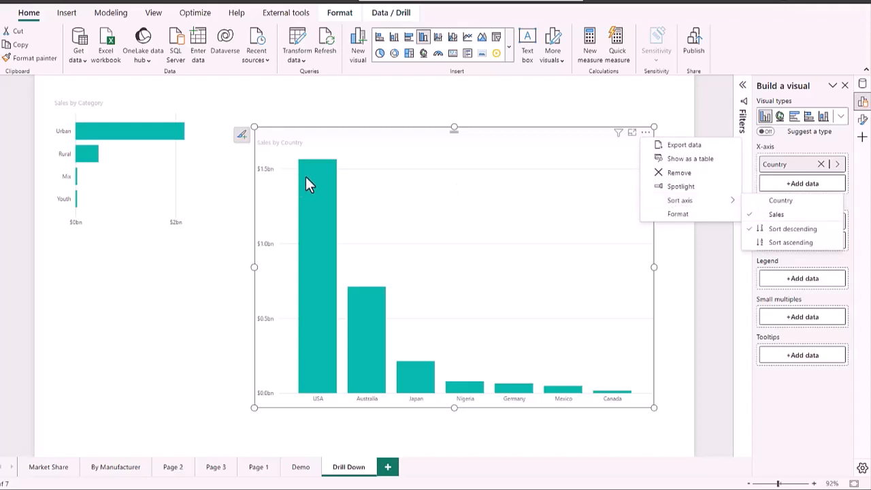
pyautogui.click(470, 105)
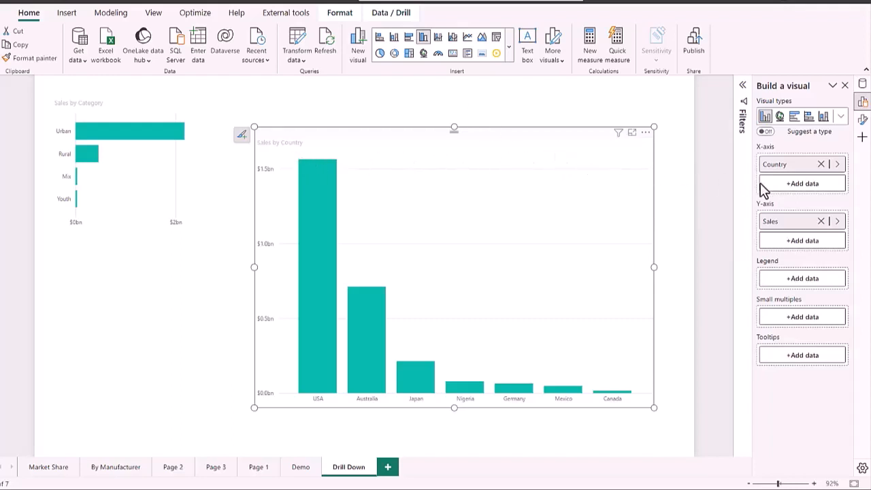
# Step: Add Geography's State field below Country on the column chart's X-axis and drill up to the country level
pyautogui.click(791, 186)
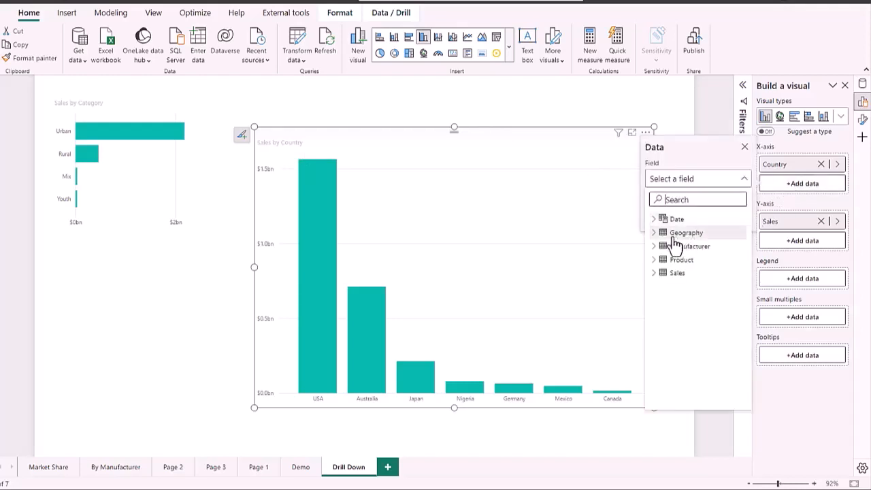
pyautogui.click(655, 233)
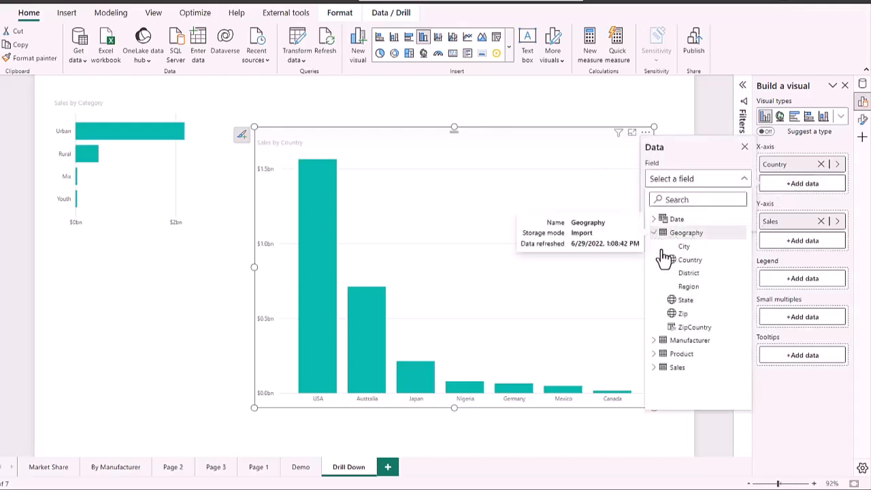
pyautogui.click(687, 301)
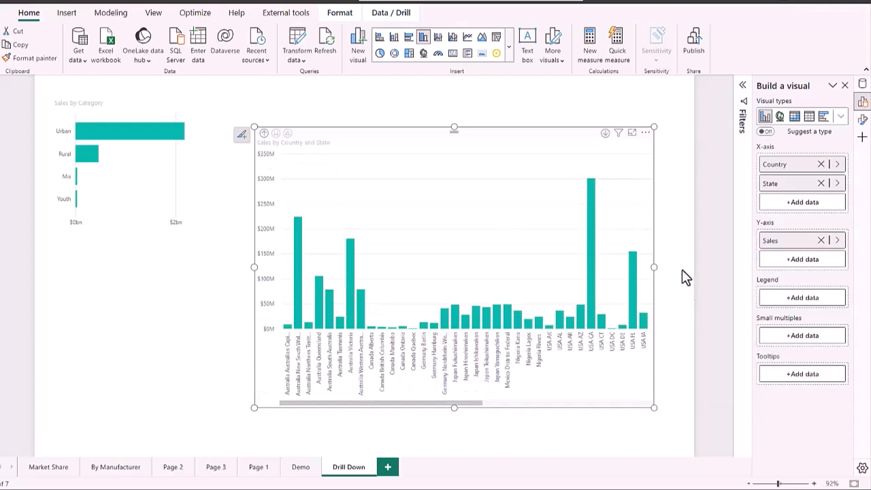
pyautogui.click(264, 134)
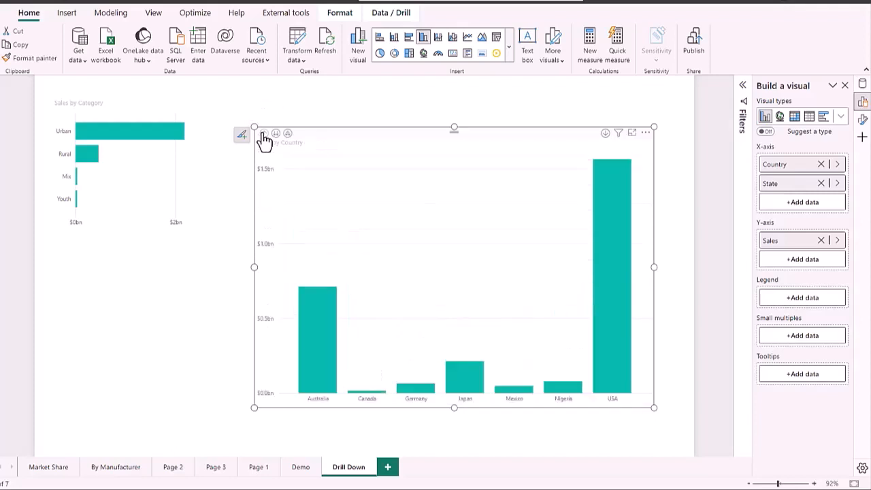
# Step: Sort the Sales by Country chart's axis by Sales in descending order
pyautogui.click(647, 135)
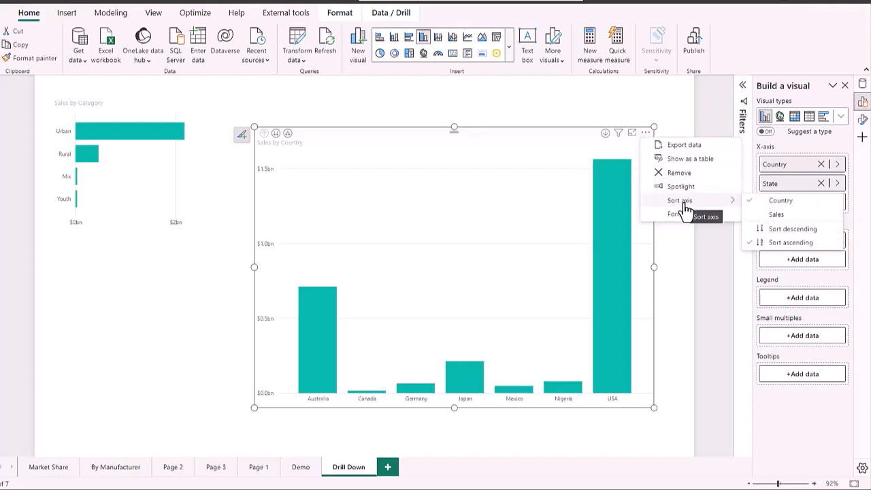
pyautogui.click(780, 215)
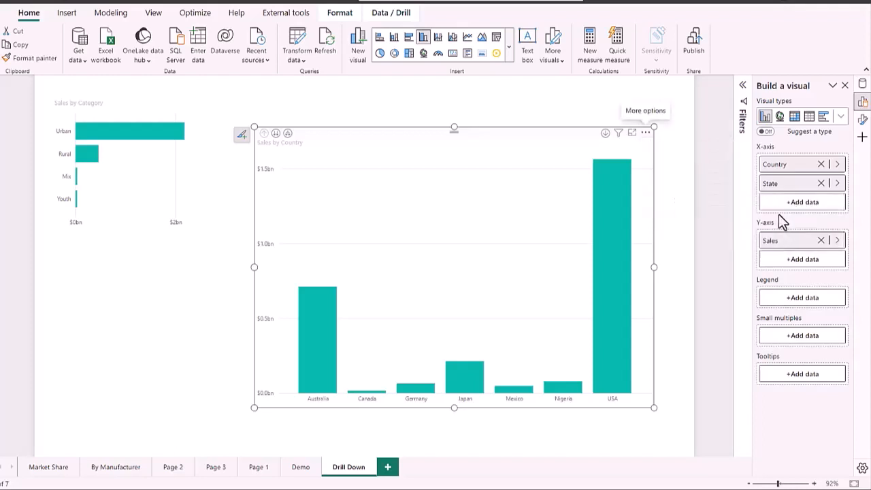
pyautogui.click(646, 133)
pyautogui.moveTo(681, 202)
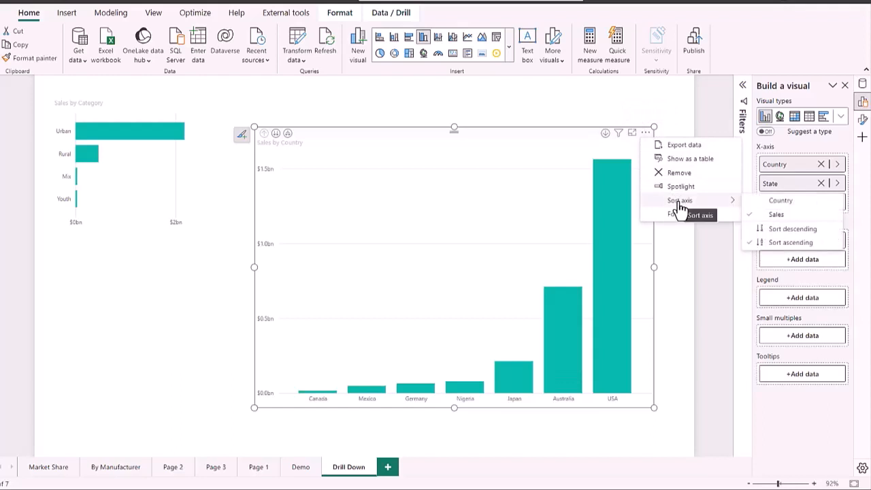
pyautogui.click(775, 230)
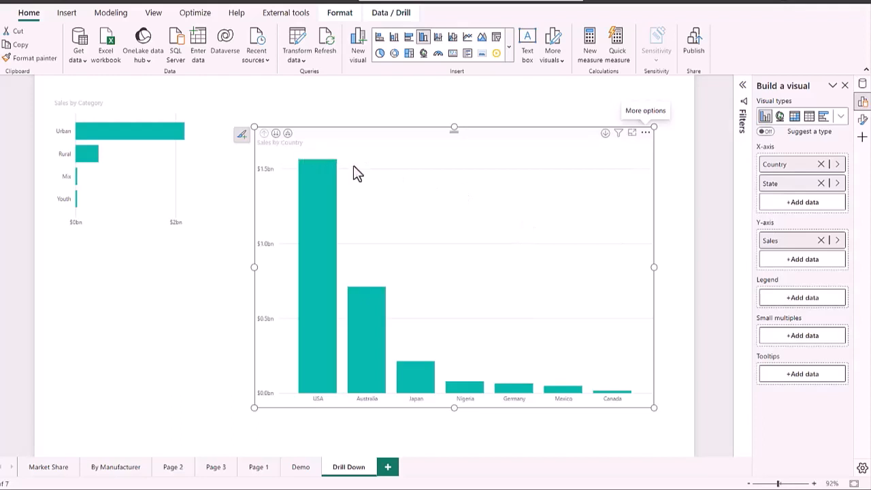
# Step: Add the City field from the Geography table below State on the column chart's X-axis
pyautogui.click(792, 205)
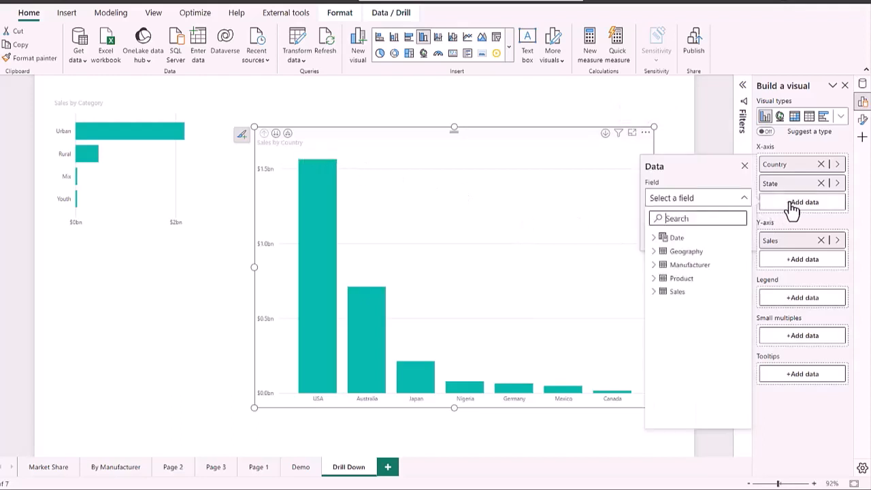
pyautogui.click(654, 253)
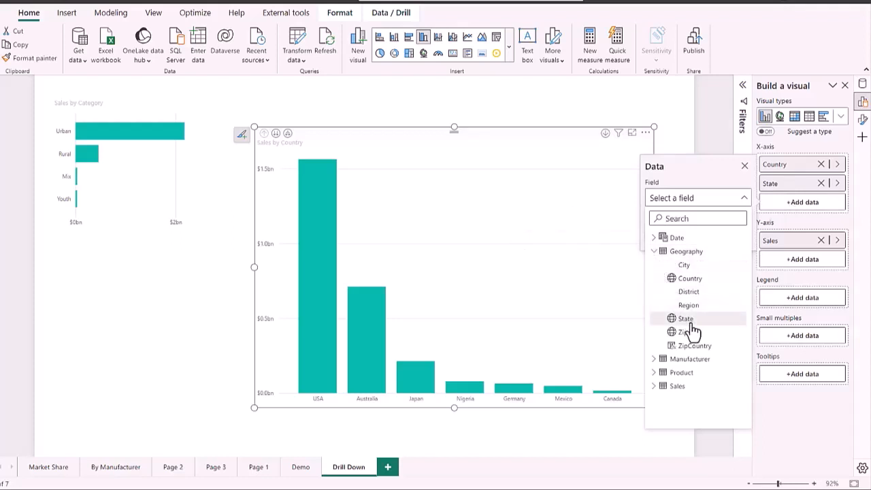
pyautogui.click(686, 265)
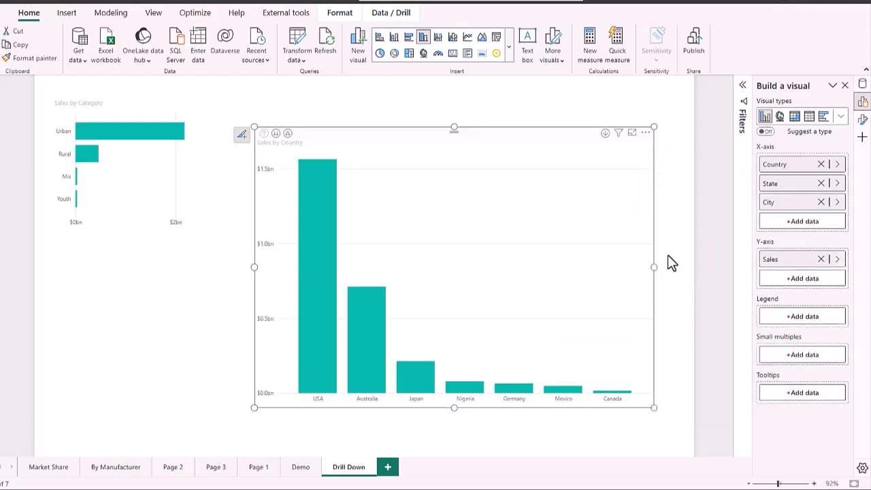
# Step: Cross-highlight the bar chart by selecting the USA column, and clear the selection
pyautogui.click(325, 227)
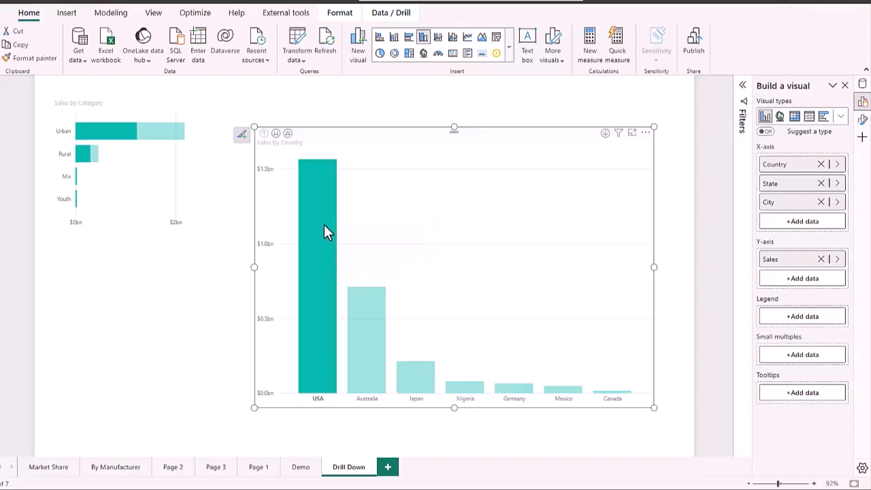
pyautogui.click(324, 226)
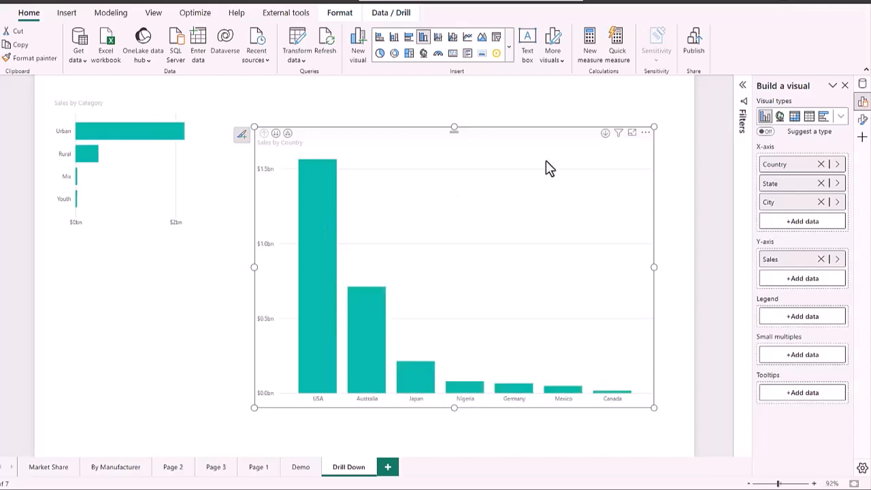
# Step: Turn on drill mode for the column chart, drill into the USA's states, and view the Urban bar's tooltip in Sales by Category
pyautogui.click(606, 134)
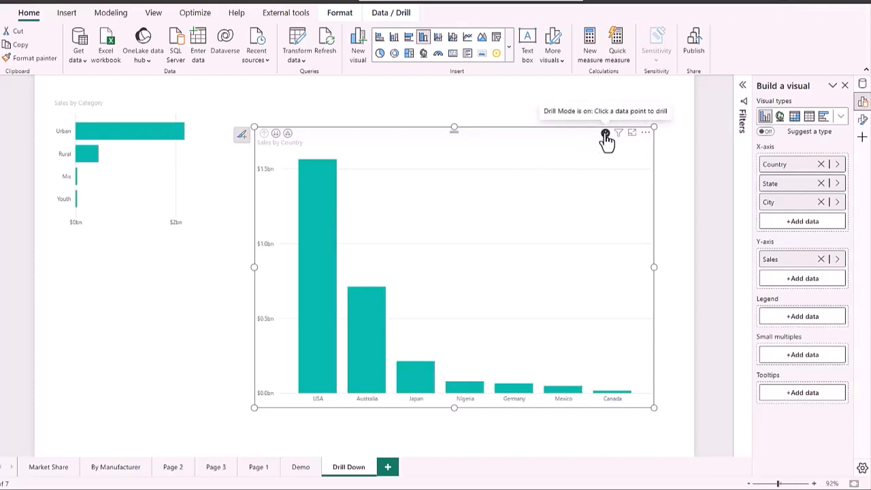
pyautogui.moveTo(322, 227)
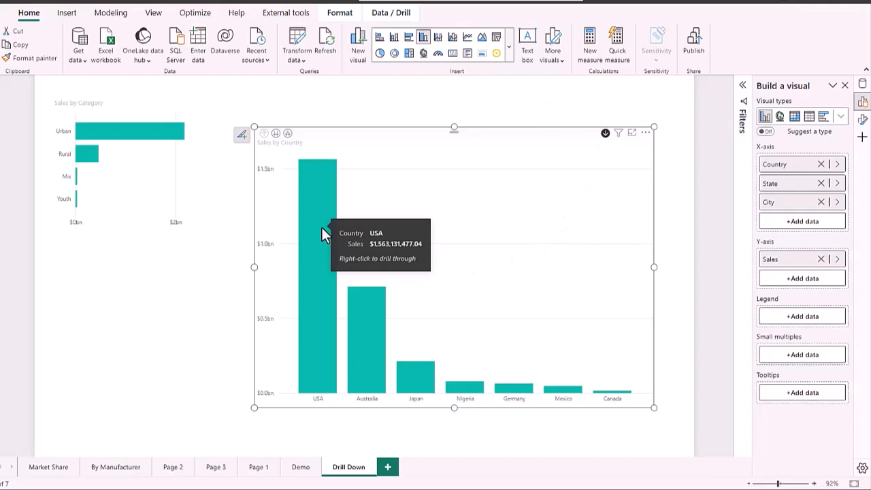
pyautogui.click(322, 228)
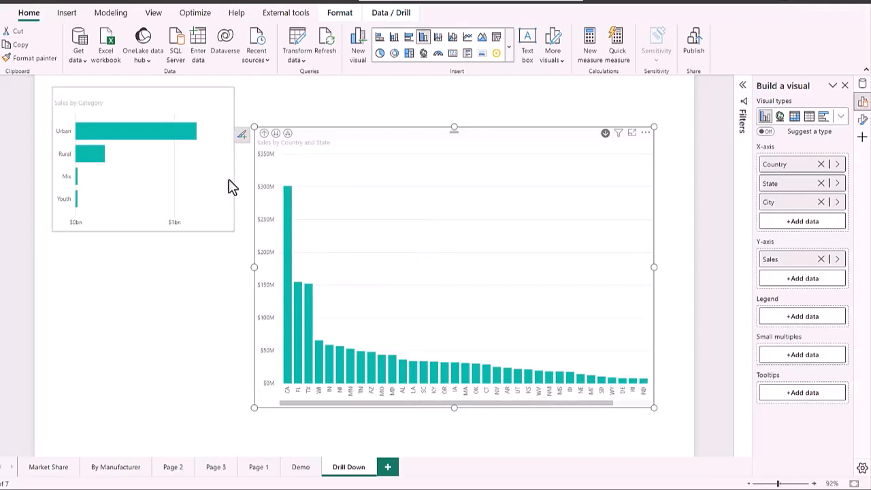
pyautogui.moveTo(129, 136)
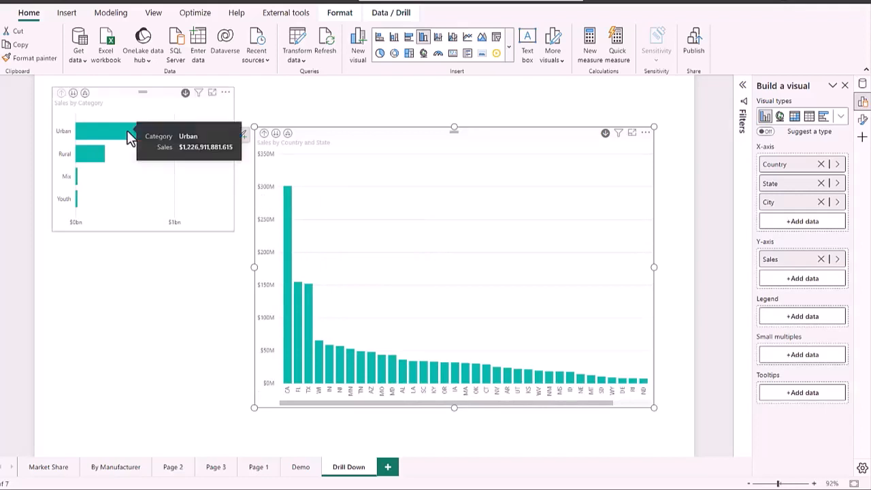
# Step: Apply the column chart's drill down filters to the selected visual only
pyautogui.click(383, 18)
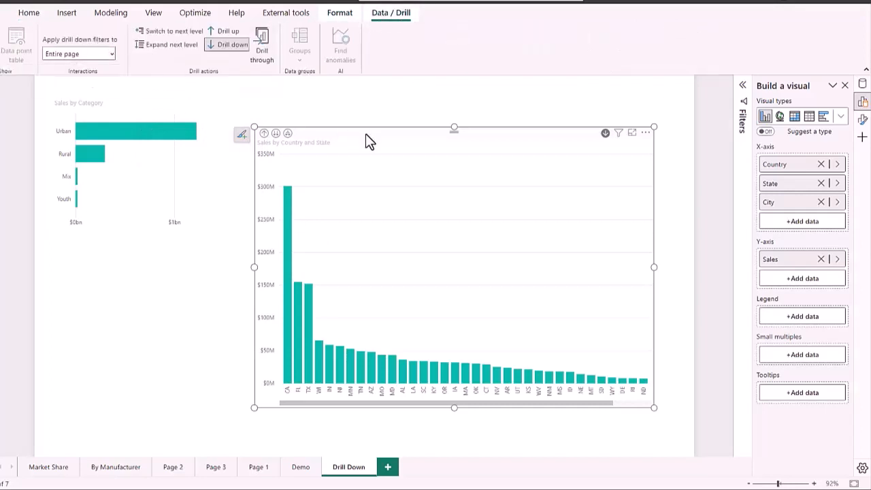
pyautogui.click(113, 55)
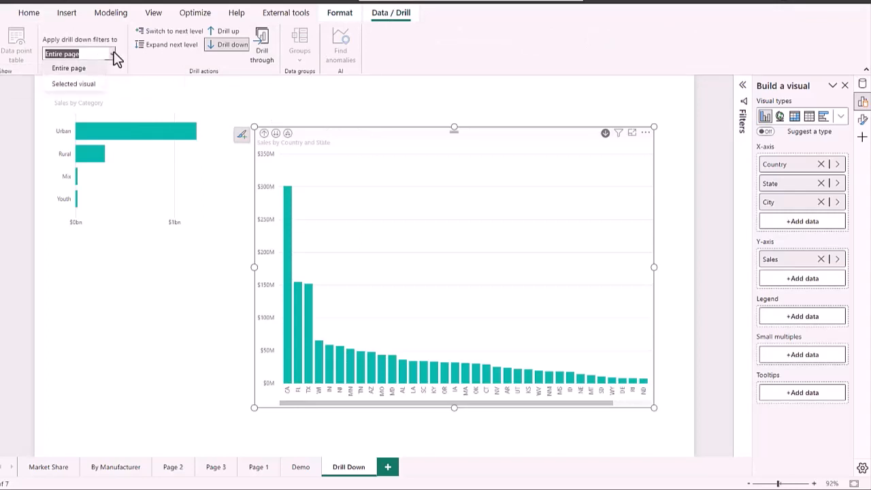
pyautogui.click(69, 86)
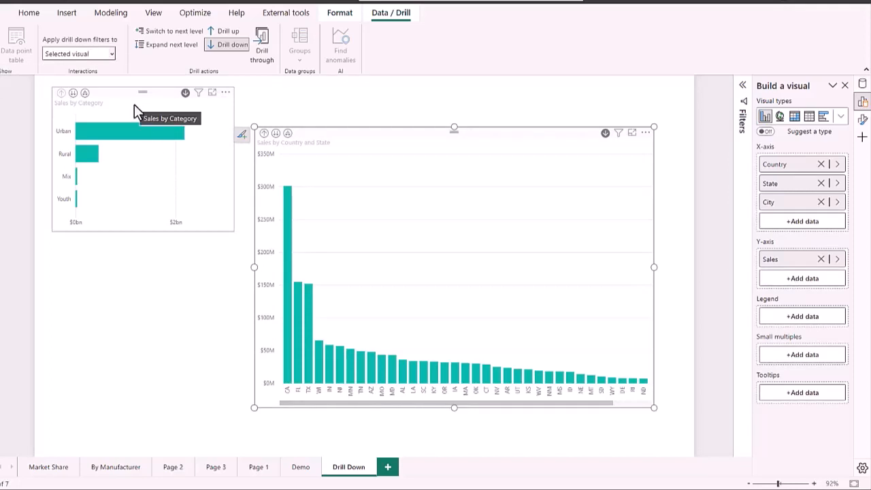
# Step: Switch the USA-drilled column chart from states to the next hierarchy level, City
pyautogui.click(490, 129)
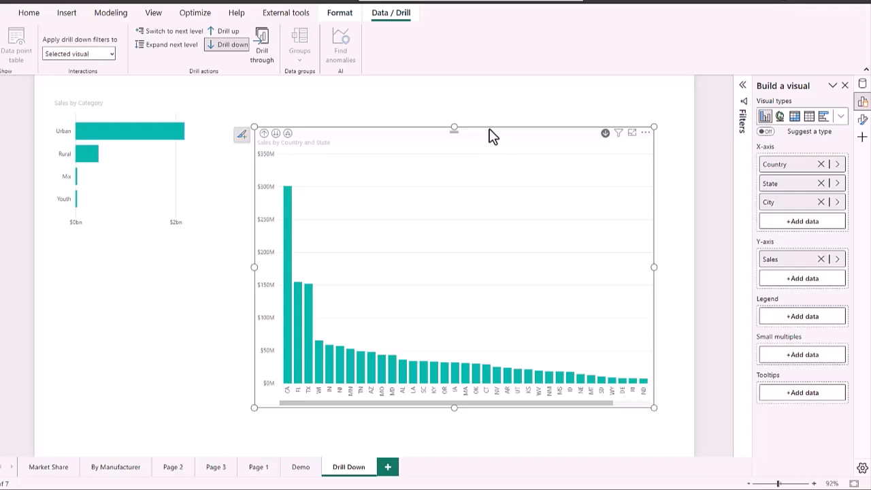
pyautogui.click(275, 134)
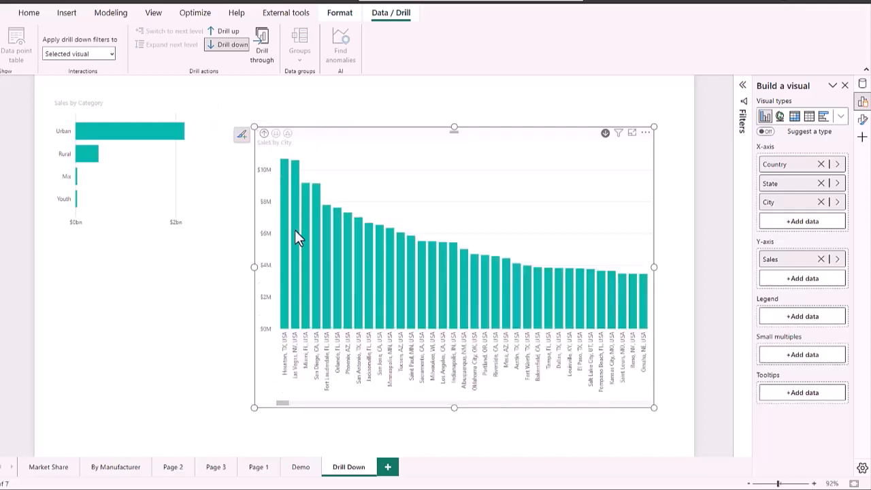
# Step: View the Houston column's tooltip, and drill the column chart up from the USA's cities to the Country level
pyautogui.moveTo(284, 183)
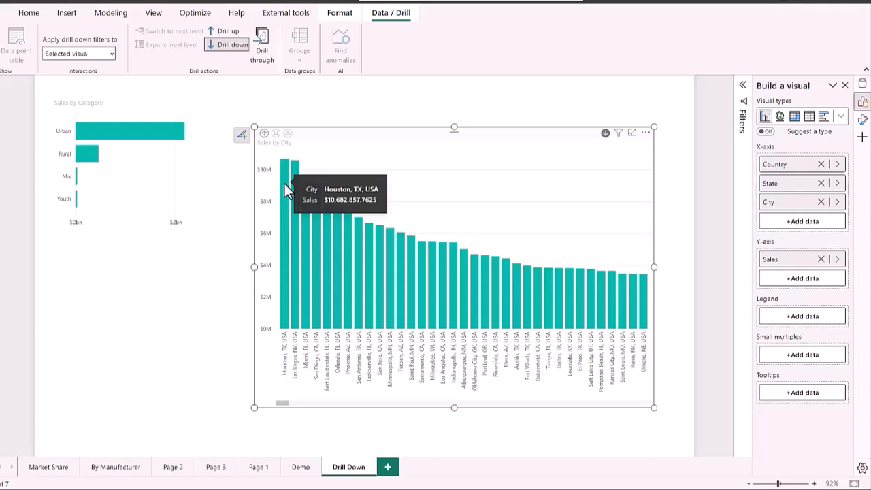
pyautogui.click(264, 134)
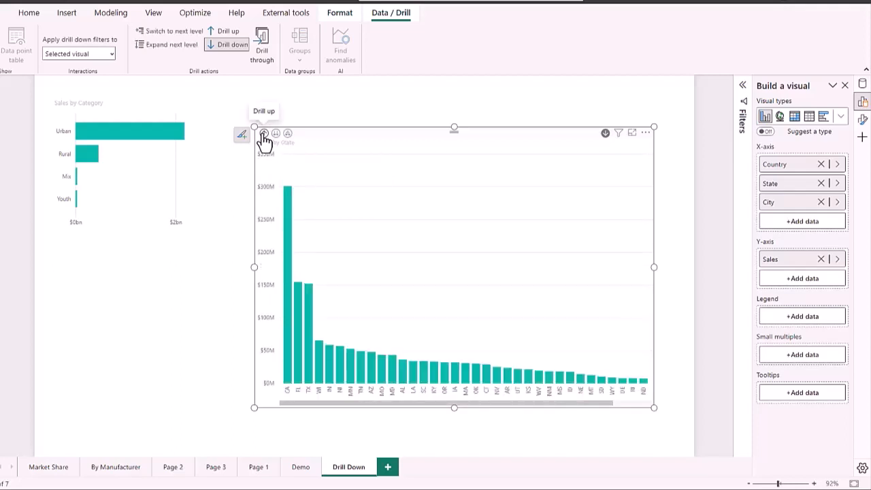
pyautogui.click(264, 134)
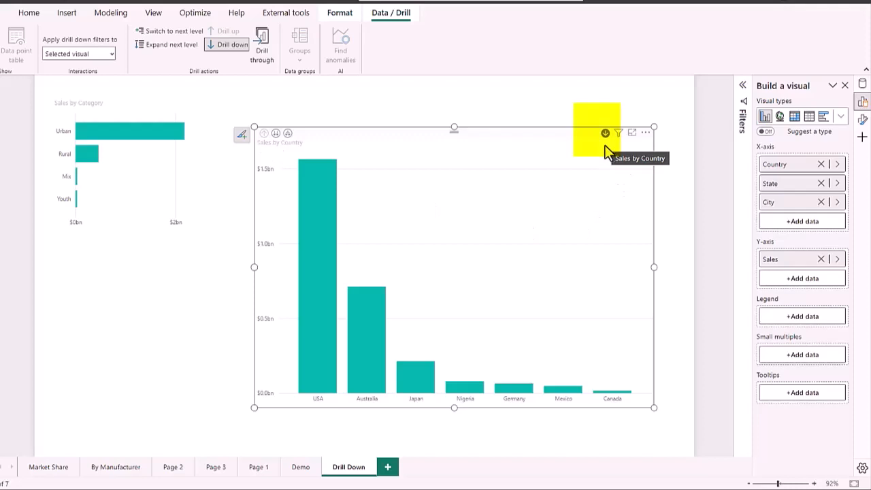
# Step: Drill the column chart into Australia's states and on to the City level, and drill back up to Country
pyautogui.moveTo(367, 340)
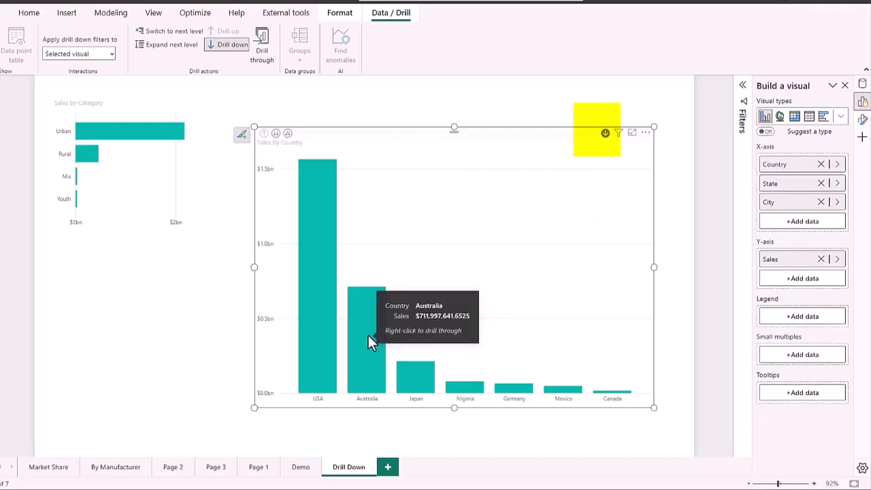
pyautogui.click(368, 336)
pyautogui.moveTo(323, 322)
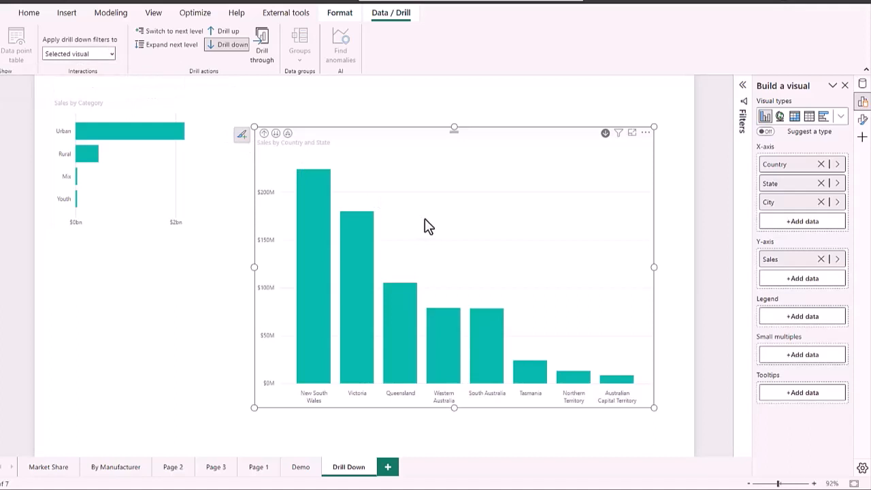
pyautogui.click(276, 134)
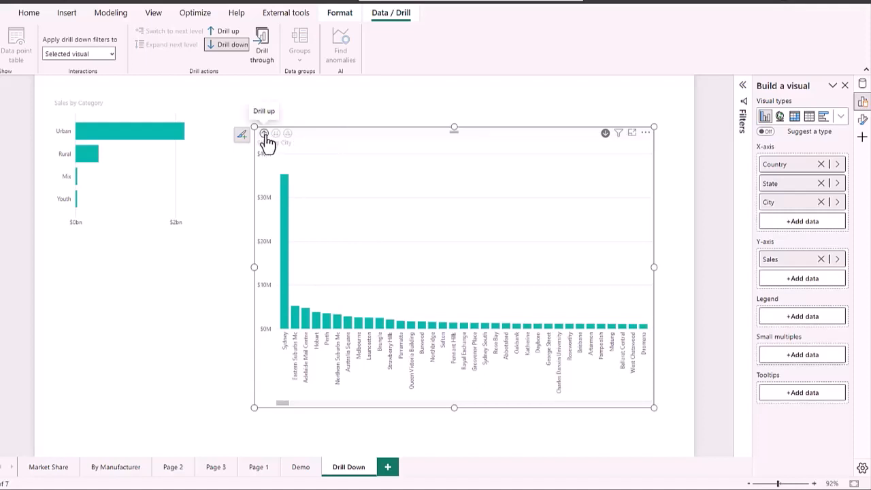
pyautogui.click(265, 134)
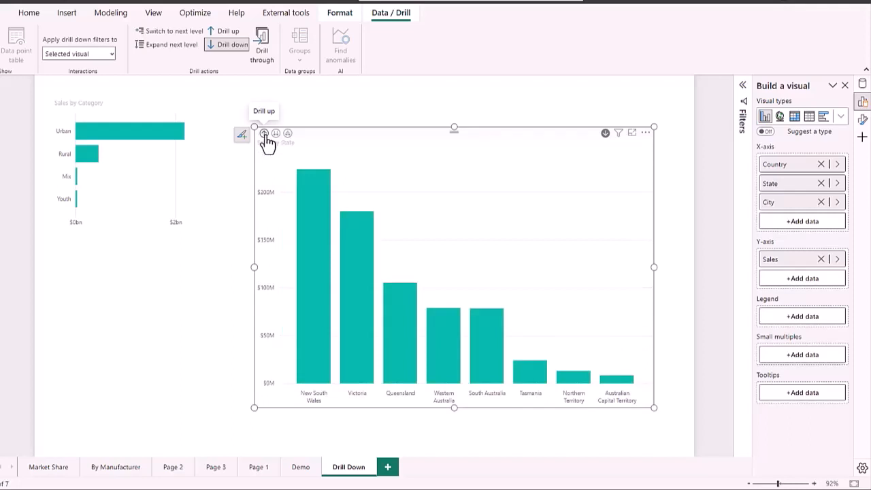
pyautogui.click(265, 134)
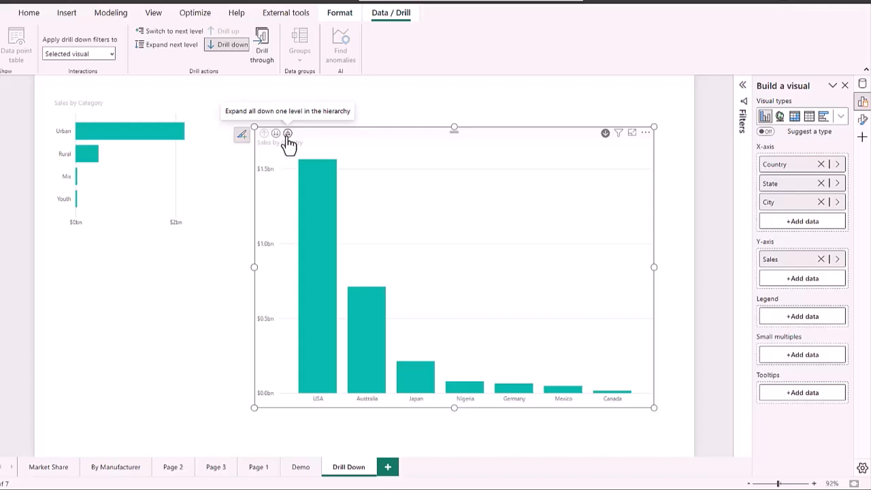
# Step: Expand all countries down one level to Country and State in the column chart, and drill back up
pyautogui.click(288, 133)
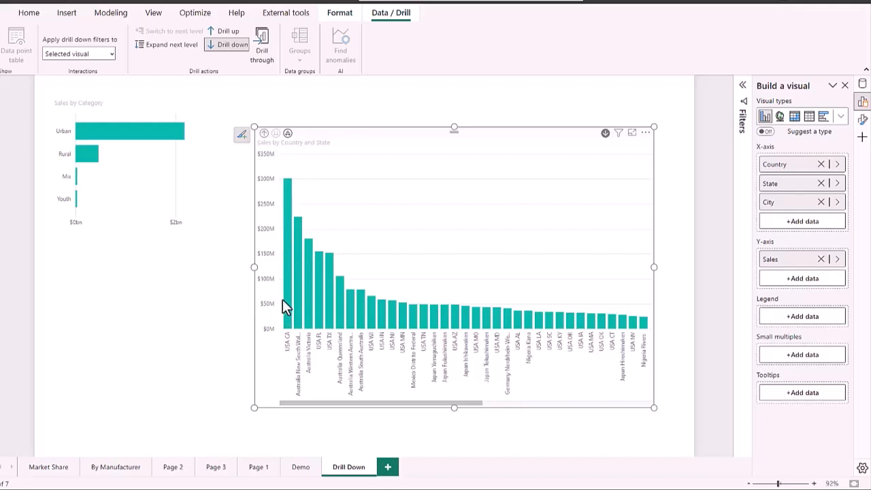
pyautogui.moveTo(284, 301)
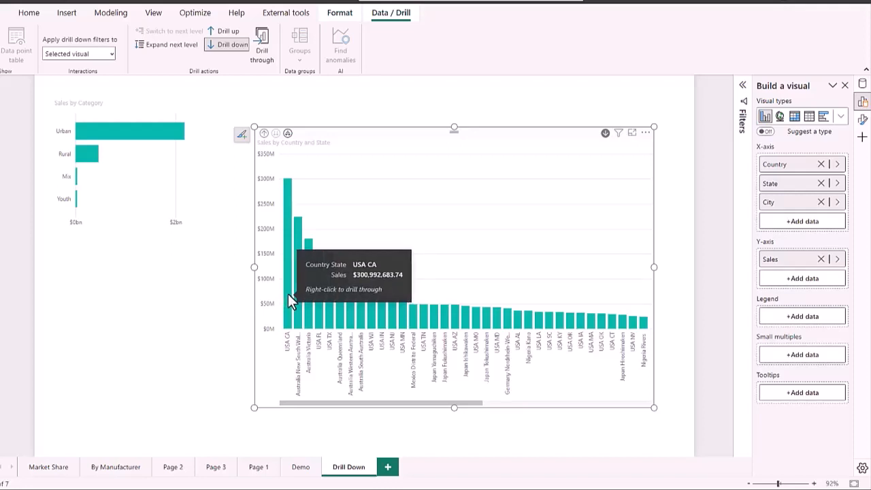
pyautogui.click(264, 134)
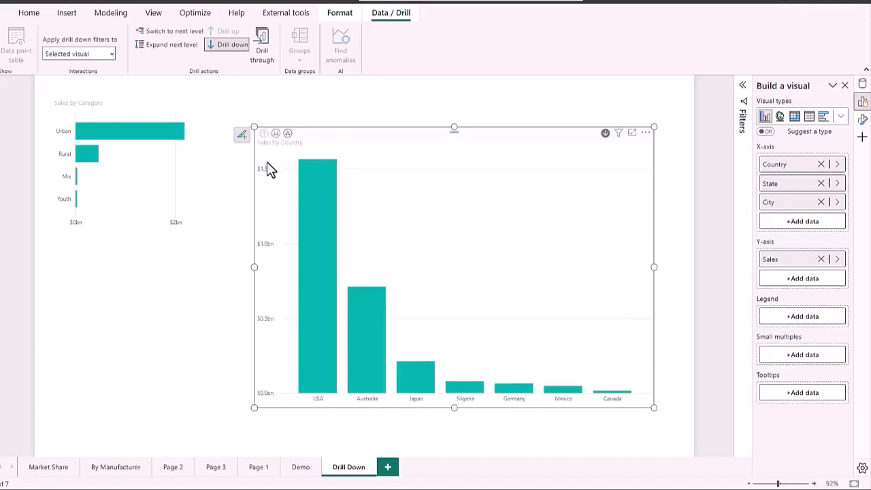
# Step: Toggle the column chart's drill mode off and on, and test it by drilling into USA and back up
pyautogui.click(605, 133)
pyautogui.click(605, 133)
pyautogui.moveTo(619, 141)
pyautogui.click(606, 134)
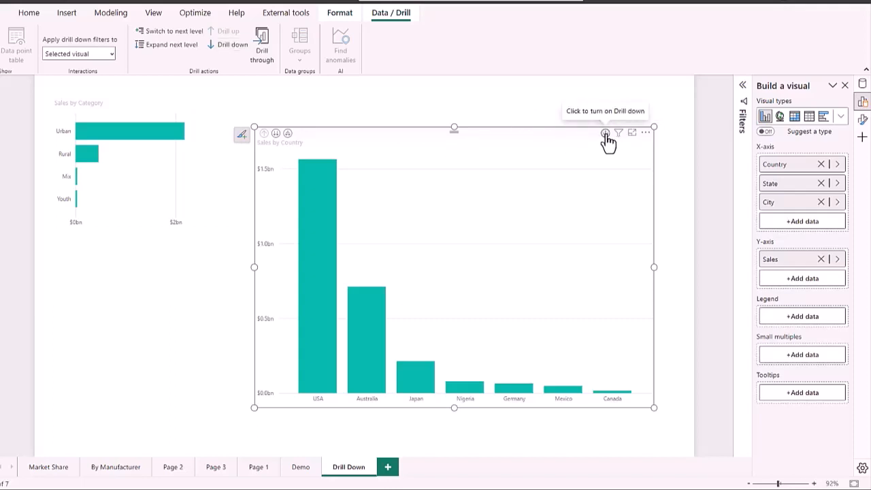
pyautogui.click(606, 135)
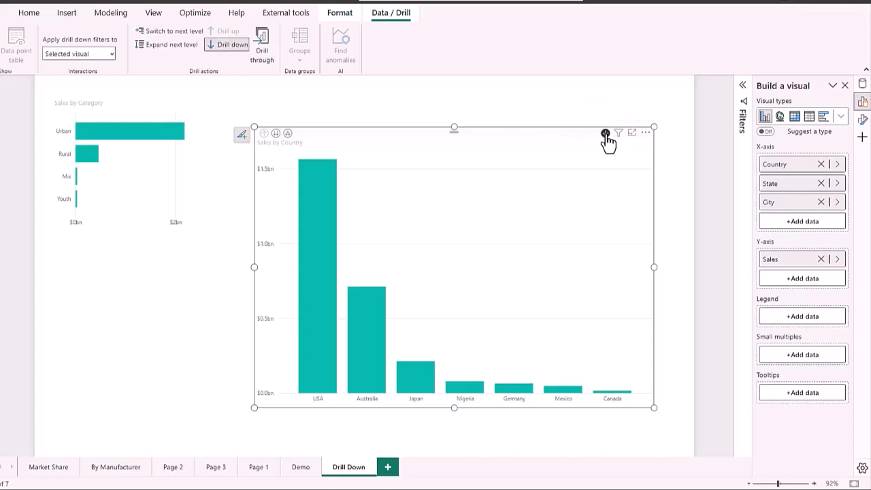
pyautogui.click(323, 225)
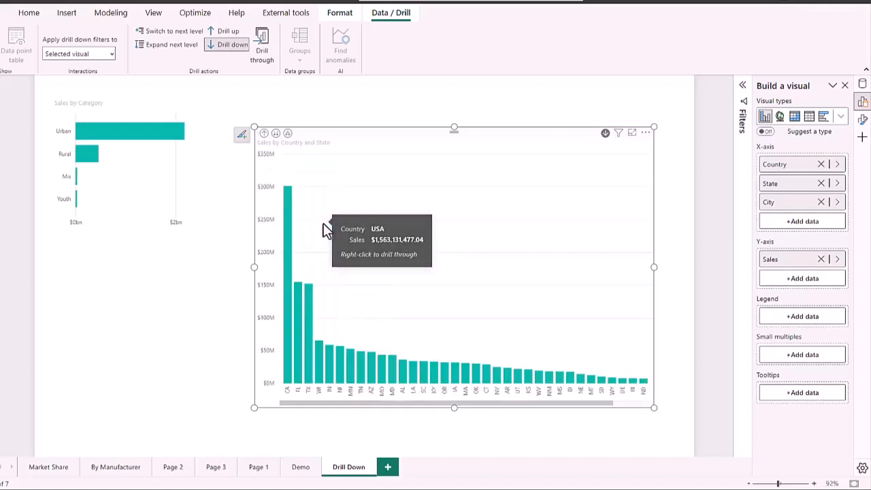
pyautogui.click(264, 134)
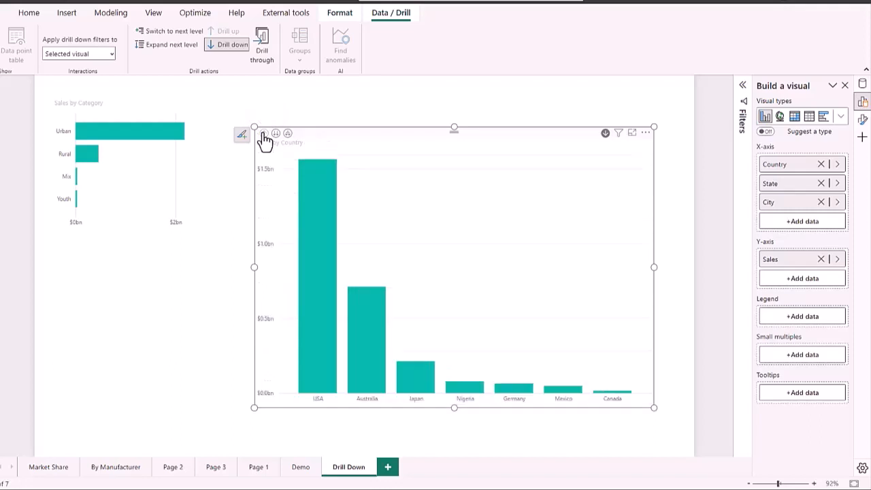
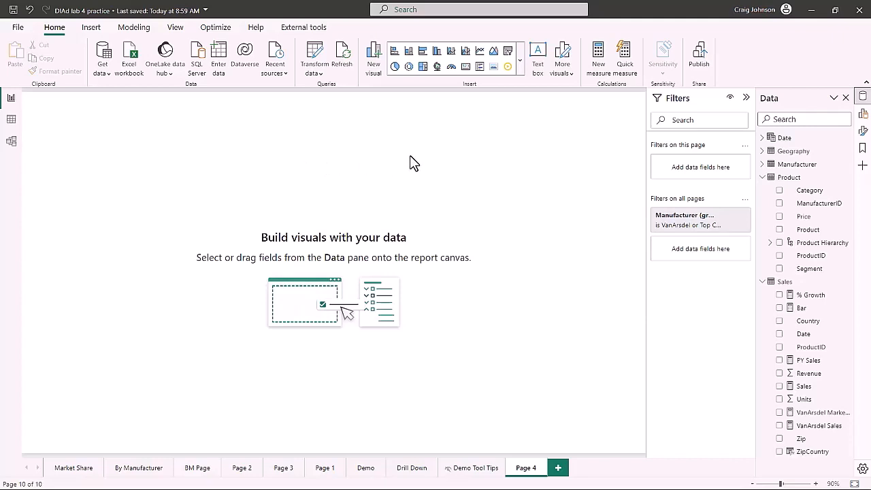
# Step: Insert a table visual on Page 4, move it toward the middle of the canvas, and enlarge it
pyautogui.click(521, 61)
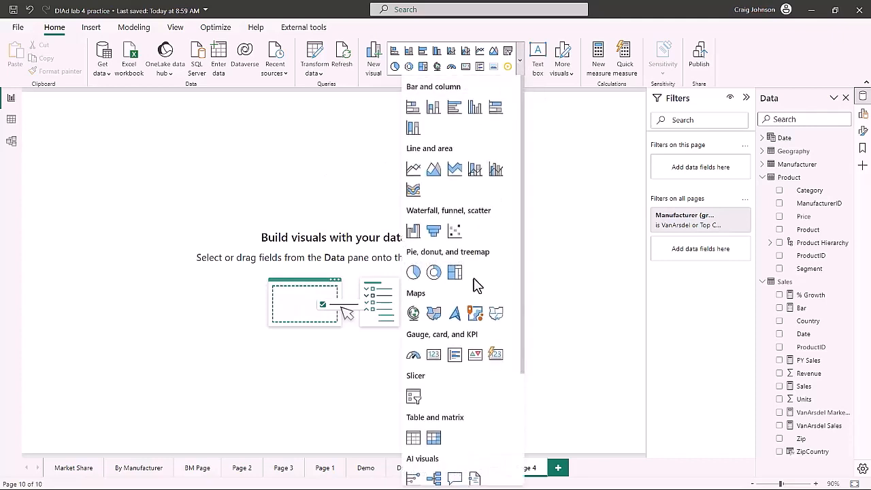
pyautogui.click(414, 439)
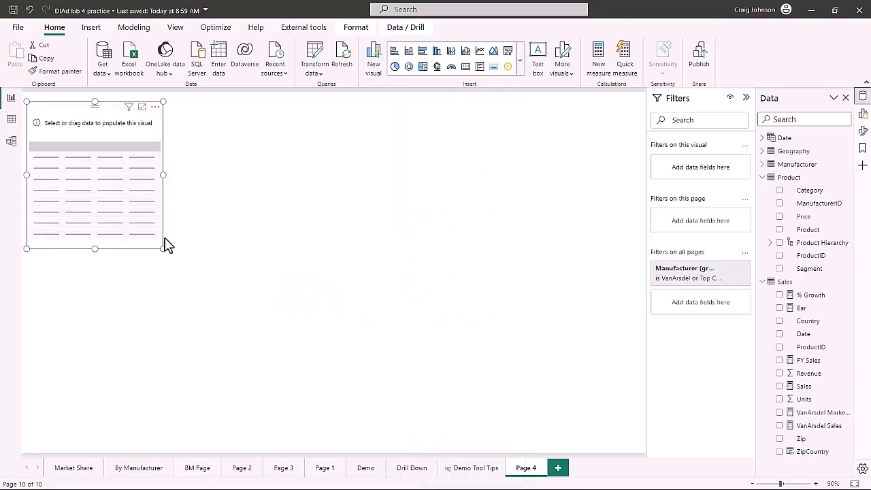
pyautogui.moveTo(66, 112); pyautogui.dragTo(235, 140)
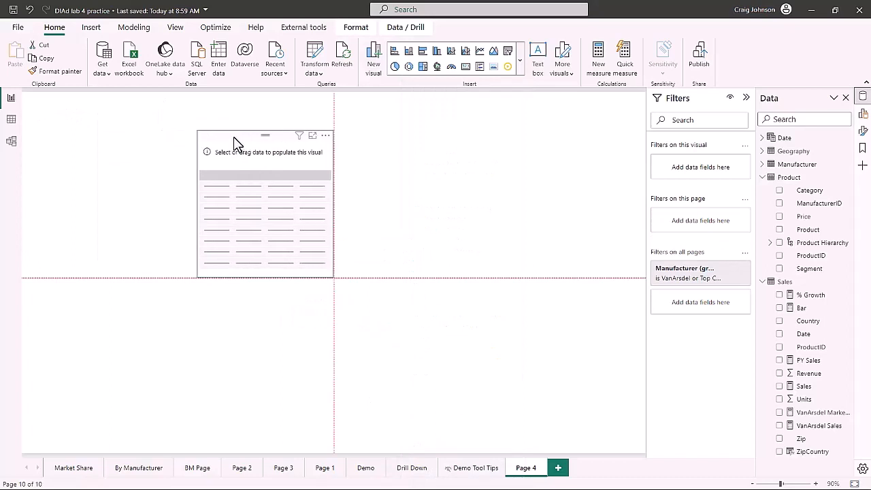
pyautogui.moveTo(331, 279); pyautogui.dragTo(577, 412)
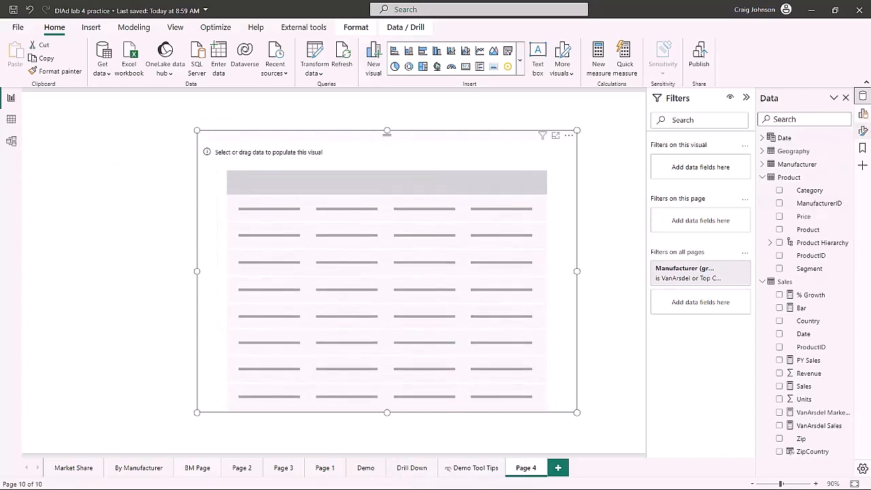
# Step: Add the Product field from the Product table as the table visual's first column
pyautogui.click(863, 112)
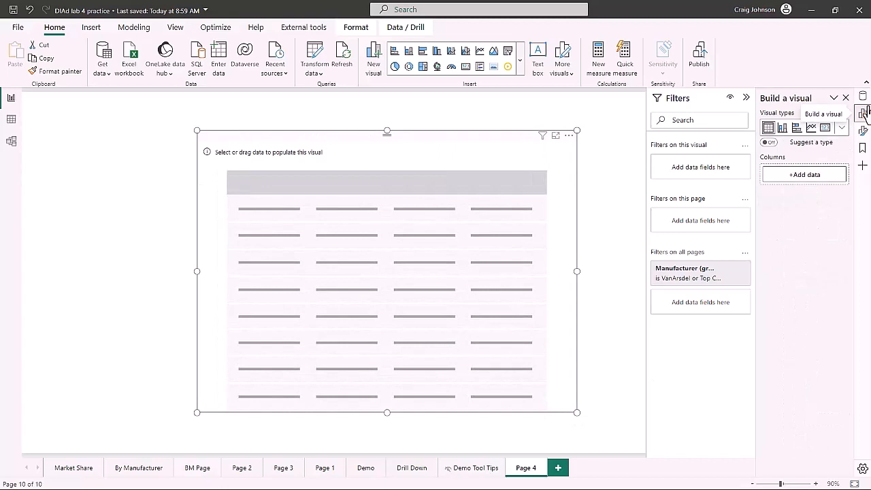
pyautogui.click(787, 178)
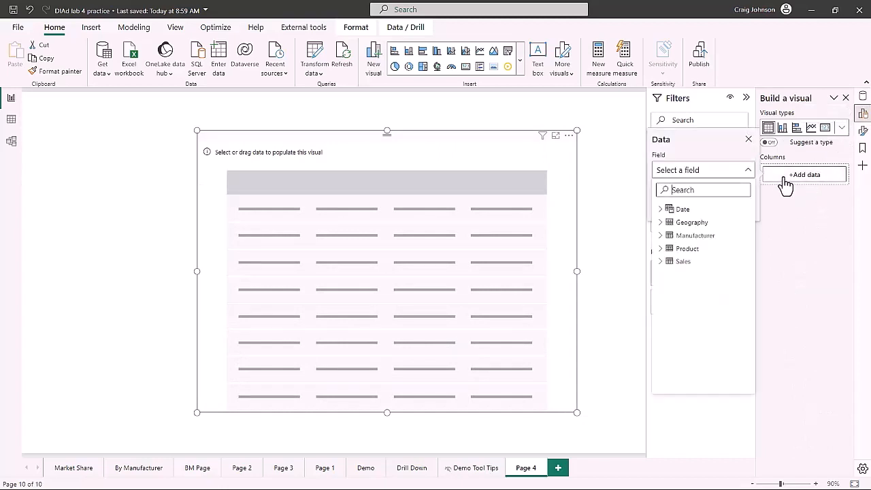
pyautogui.click(660, 248)
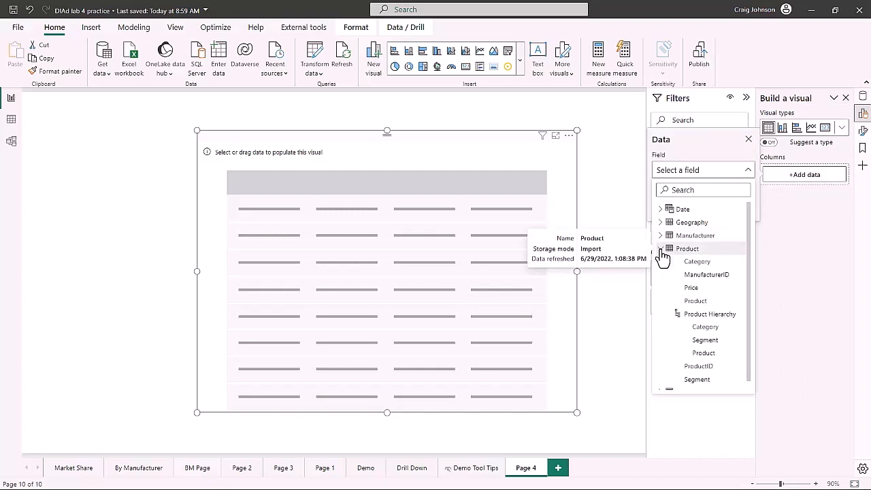
pyautogui.click(700, 303)
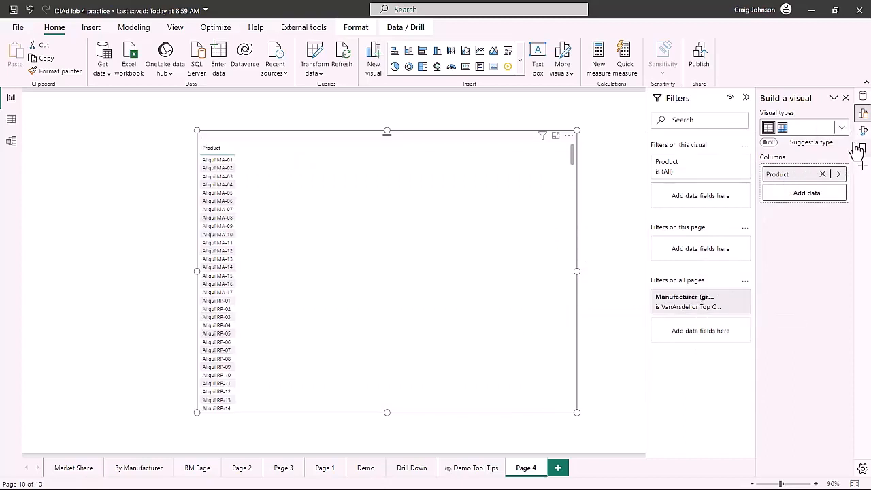
# Step: Add PY Sales and Sales from the Sales table as columns after Product in the table visual
pyautogui.click(863, 99)
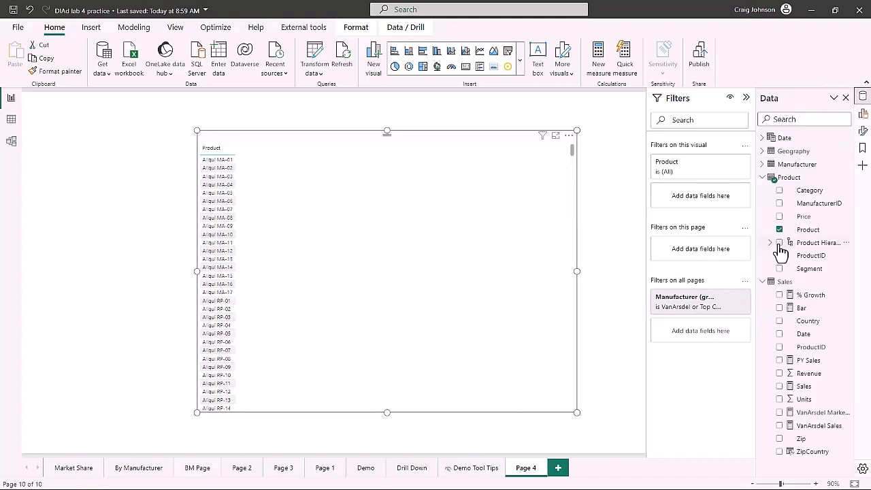
pyautogui.click(863, 113)
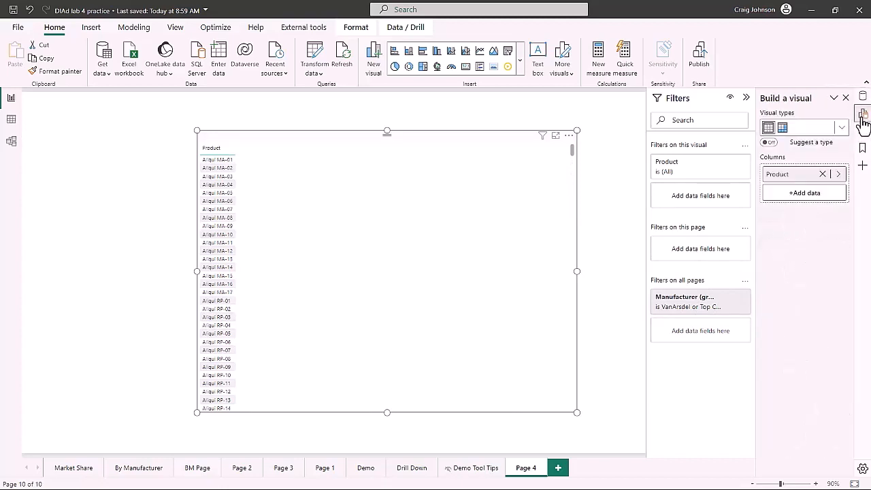
pyautogui.click(815, 194)
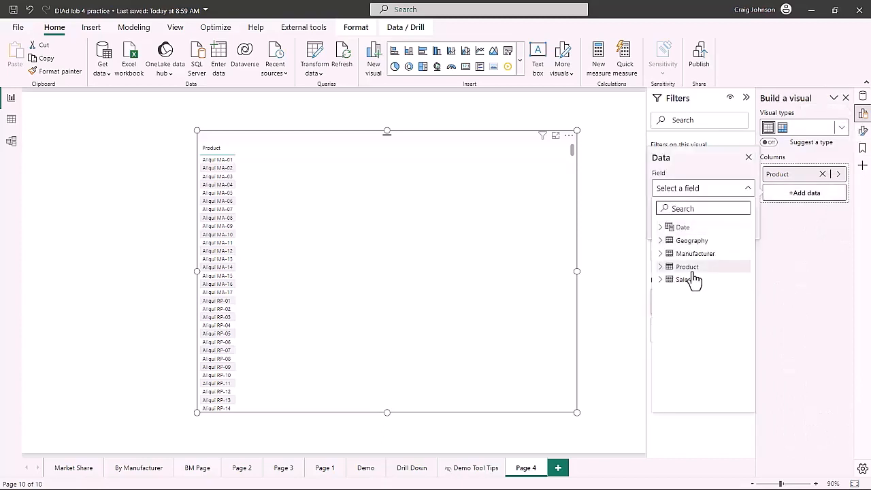
pyautogui.click(661, 280)
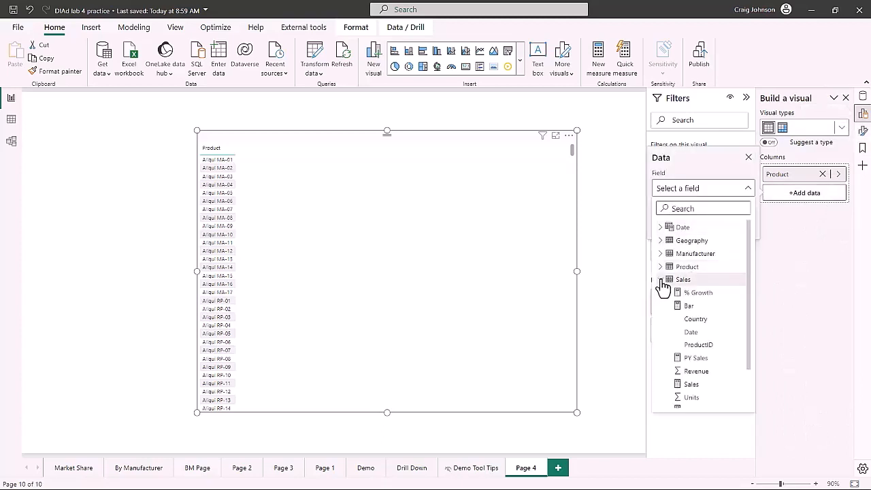
pyautogui.click(695, 361)
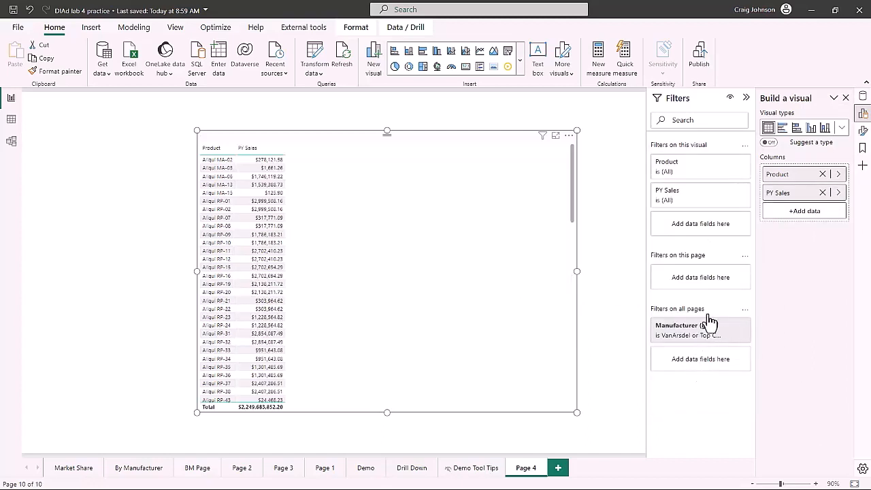
pyautogui.click(792, 211)
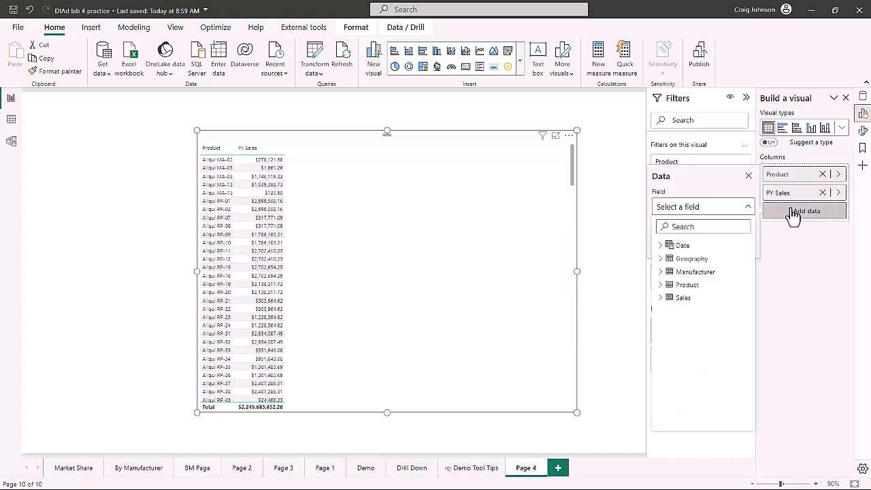
pyautogui.click(661, 298)
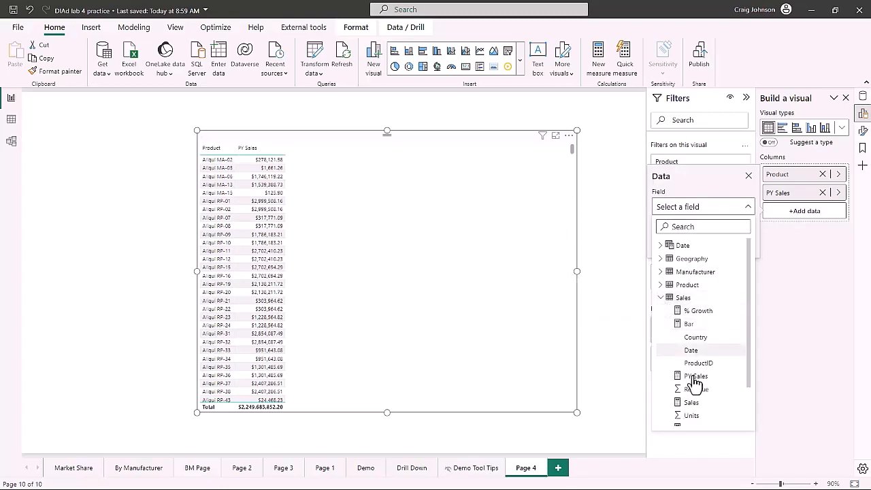
pyautogui.click(691, 403)
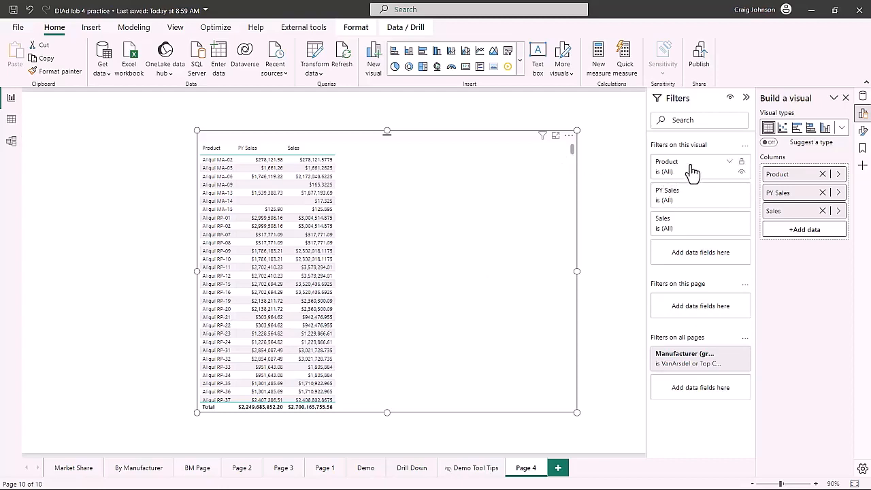
# Step: Filter the table visual to Sales less than 50000, and move the Sales column ahead of PY Sales
pyautogui.click(702, 230)
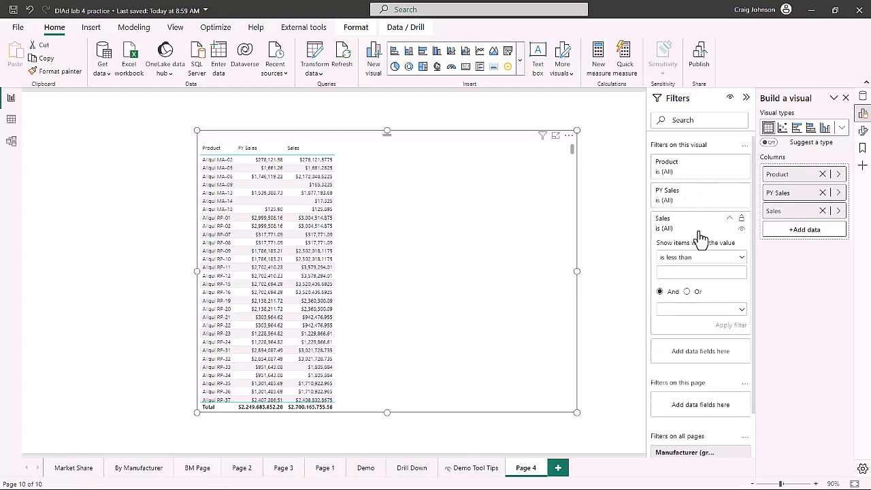
pyautogui.click(669, 273)
pyautogui.write('500000')
pyautogui.press('BackSpace')
pyautogui.click(722, 327)
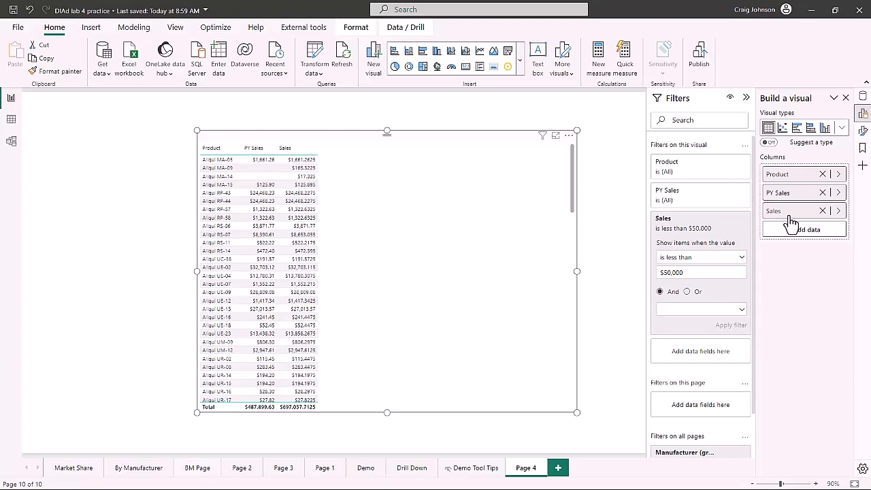
pyautogui.moveTo(791, 217); pyautogui.dragTo(789, 191)
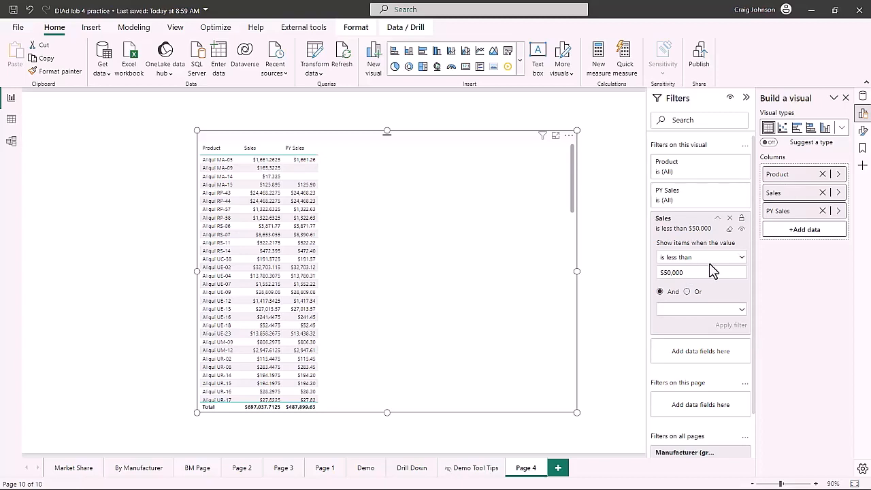
# Step: Narrow the Page 4 table visual to about half its width and set the font size of its values to 12
pyautogui.click(863, 131)
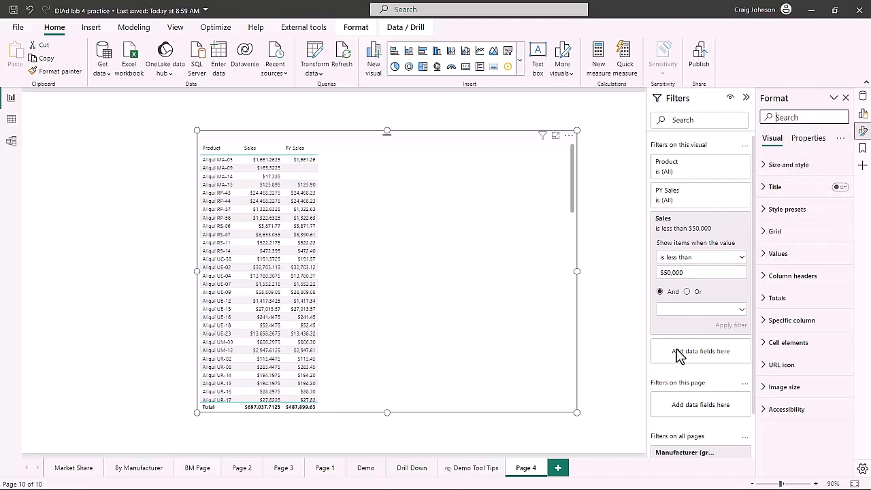
pyautogui.moveTo(576, 412); pyautogui.dragTo(414, 407)
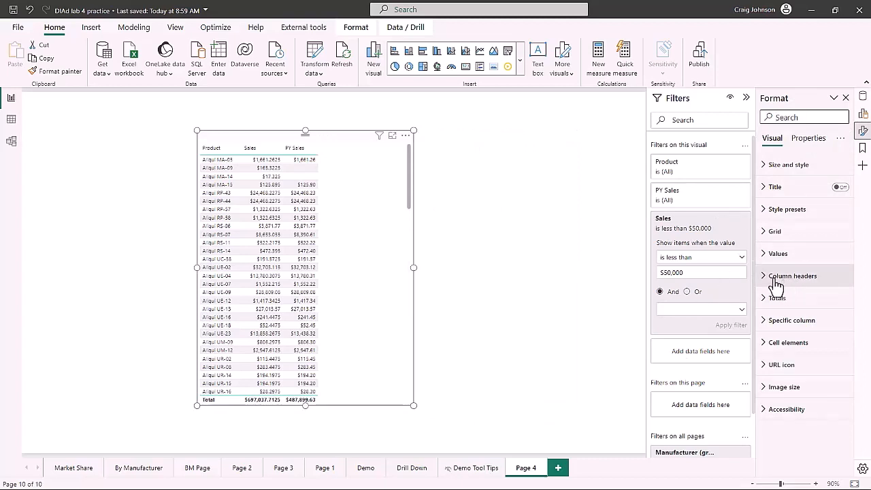
pyautogui.click(767, 258)
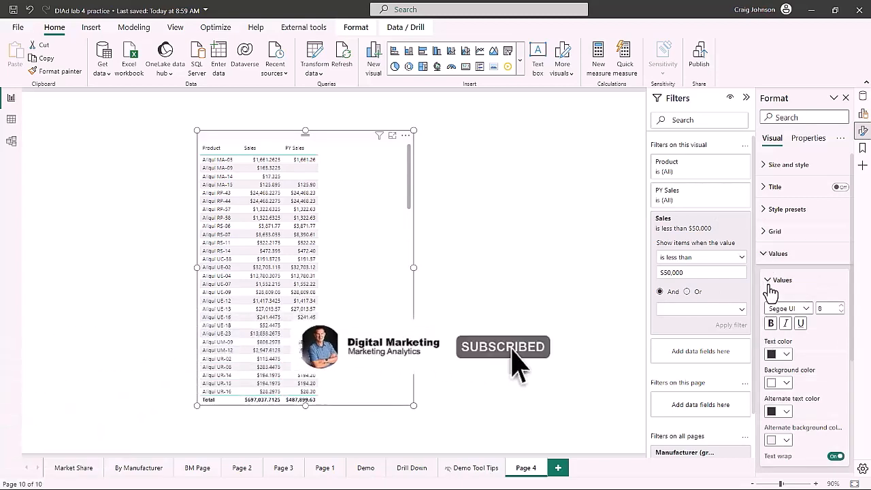
pyautogui.click(842, 307)
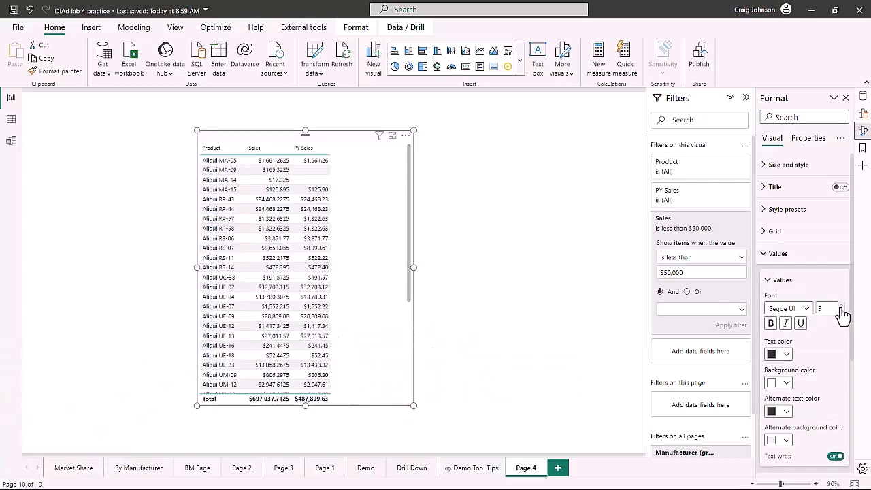
pyautogui.click(843, 307)
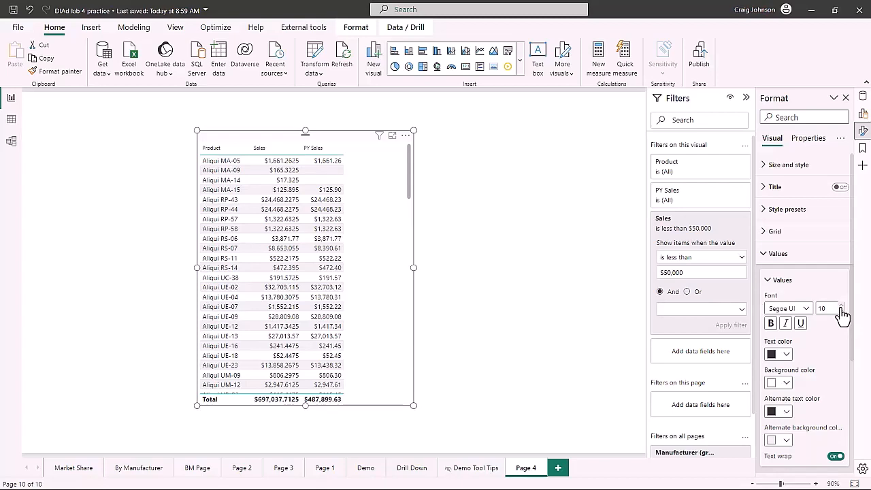
pyautogui.click(842, 307)
pyautogui.click(842, 307)
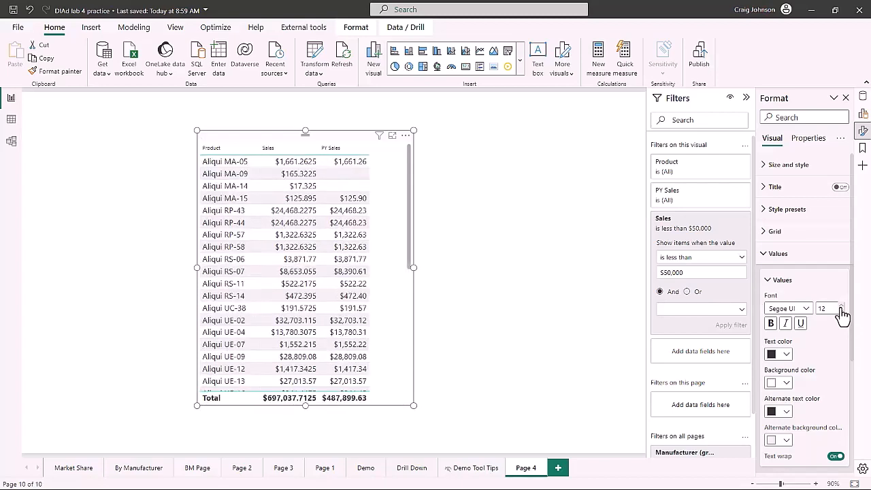
pyautogui.click(768, 281)
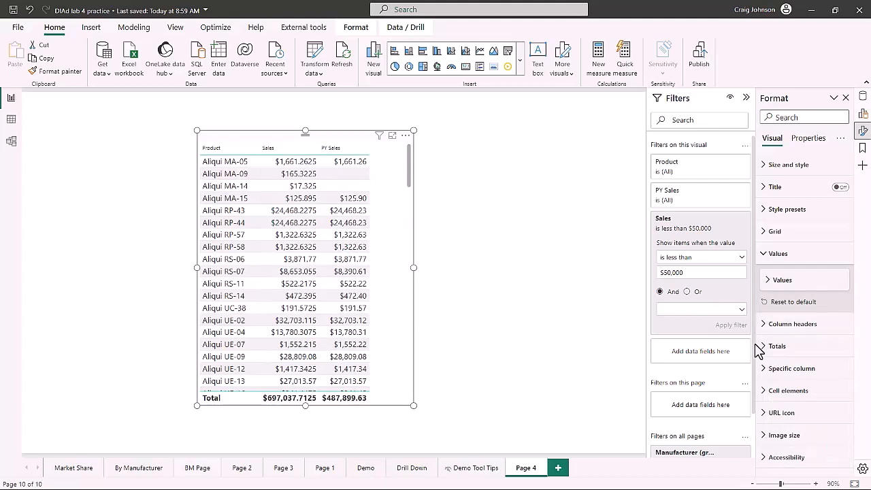
# Step: Choose Sales as the series in the table's specific column settings and look through its value formatting options
pyautogui.click(766, 370)
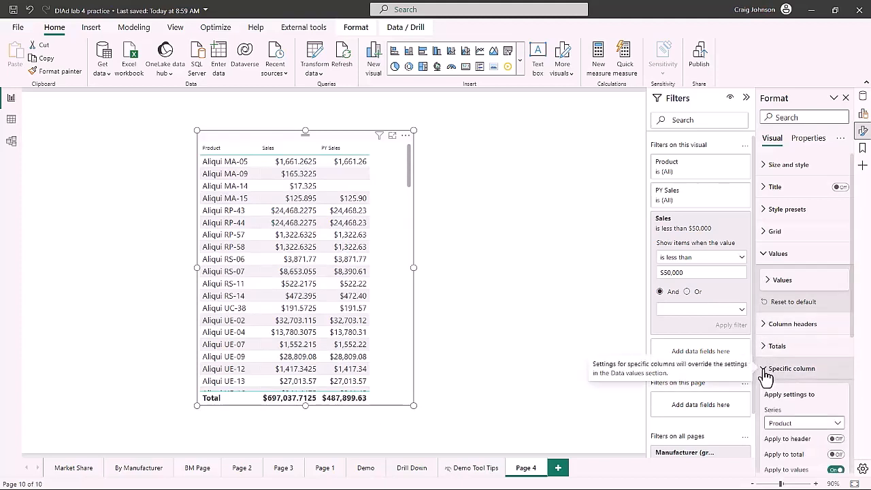
pyautogui.scroll(-2, 815, 376)
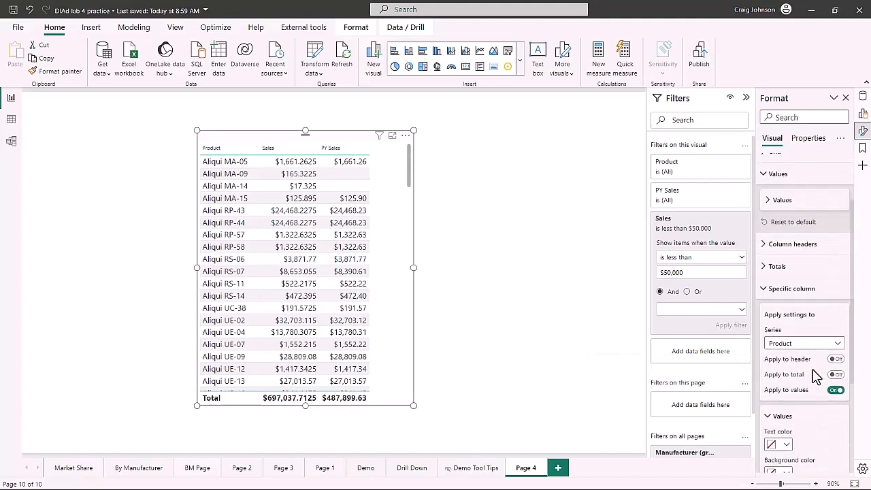
pyautogui.scroll(-2, 816, 376)
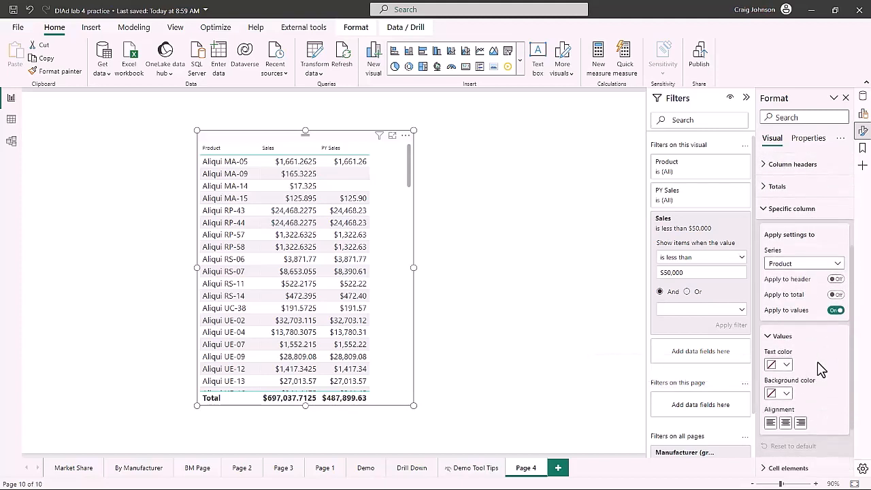
pyautogui.click(841, 268)
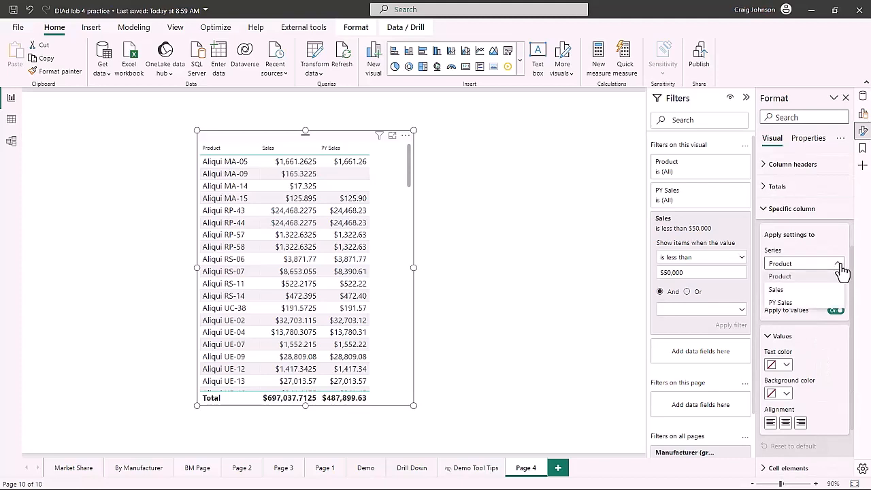
pyautogui.click(793, 291)
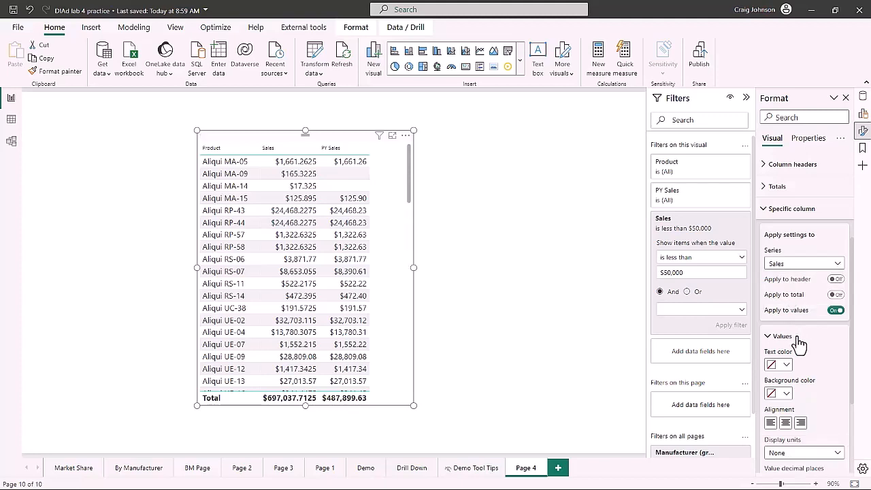
pyautogui.scroll(-3, 817, 361)
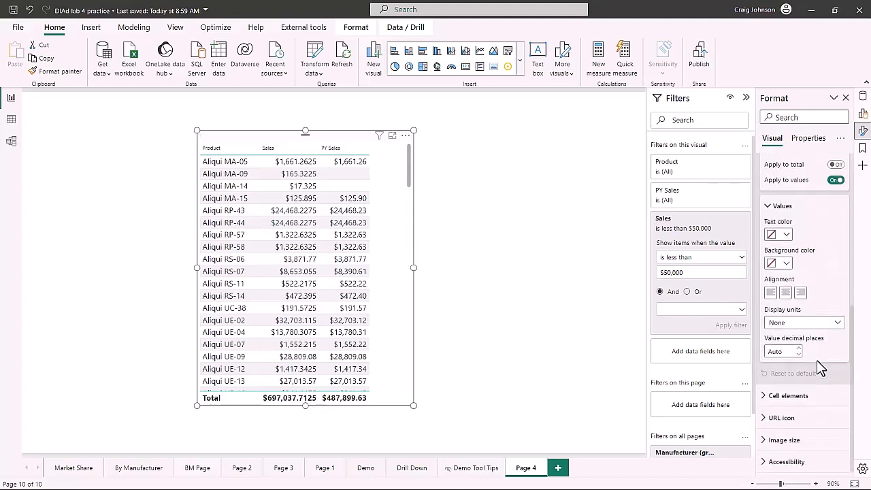
# Step: Turn on conditional background color for the Sales column in the table's cell elements
pyautogui.click(765, 397)
pyautogui.scroll(-3, 817, 398)
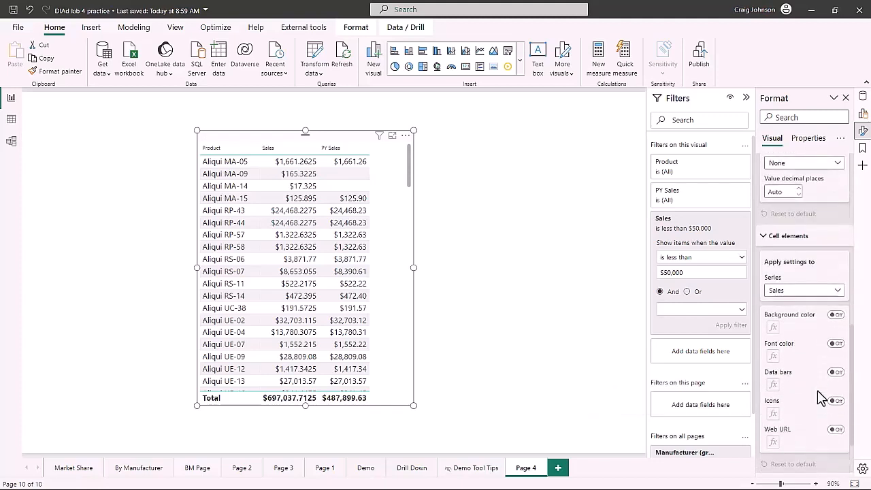
pyautogui.click(837, 316)
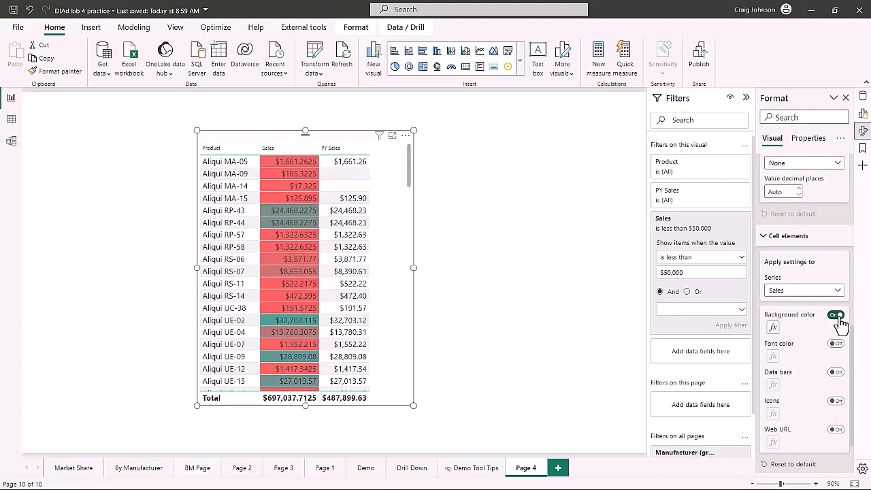
# Step: Set the Sales background color gradient to light yellow for the lowest value and dark gold for the highest value
pyautogui.click(774, 328)
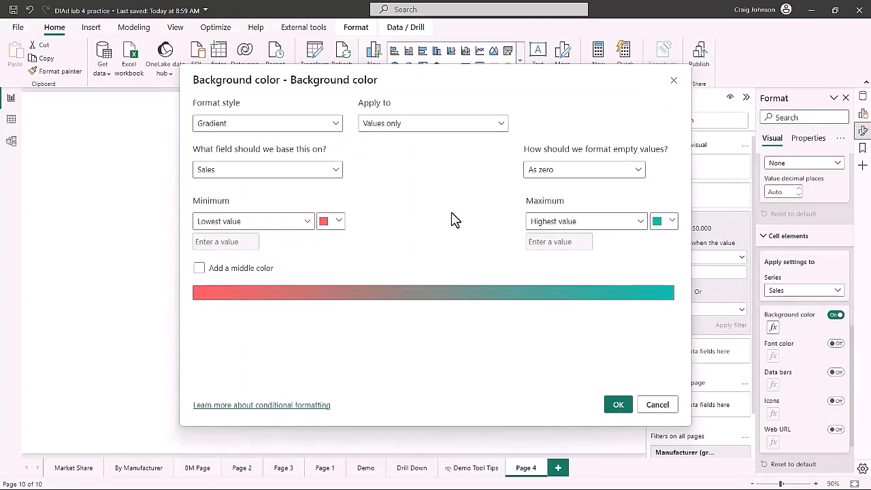
pyautogui.click(300, 130)
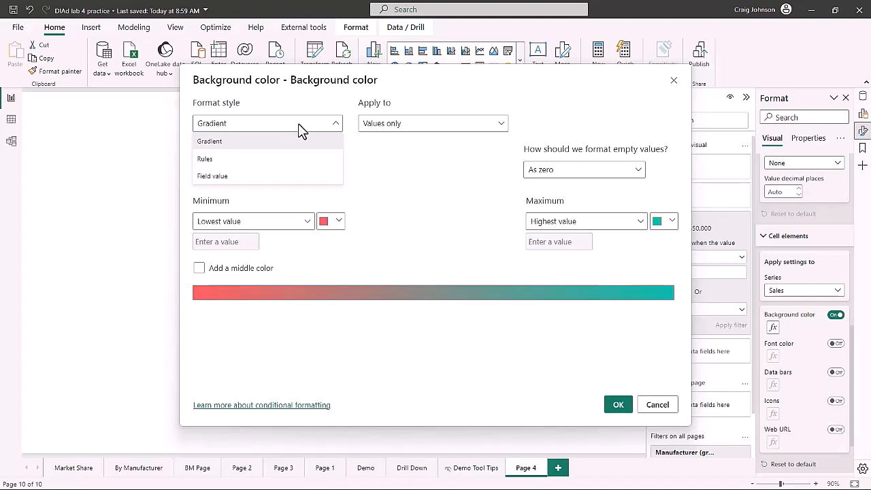
pyautogui.click(420, 205)
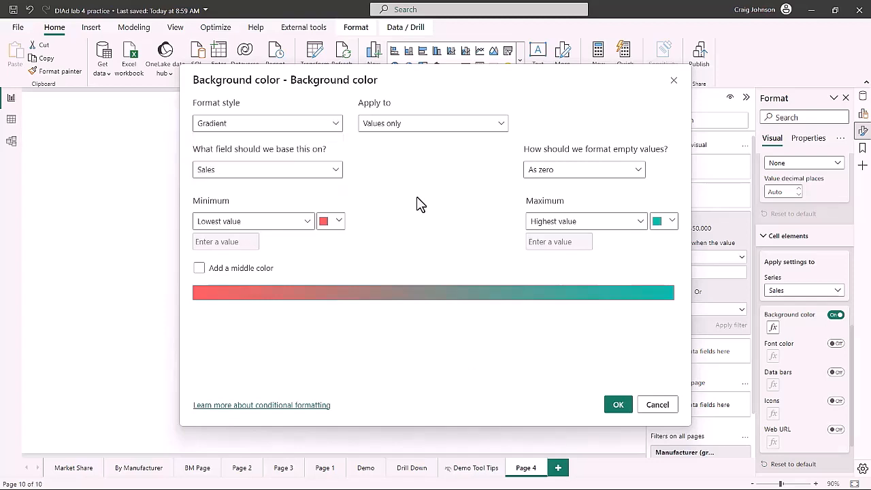
pyautogui.click(339, 224)
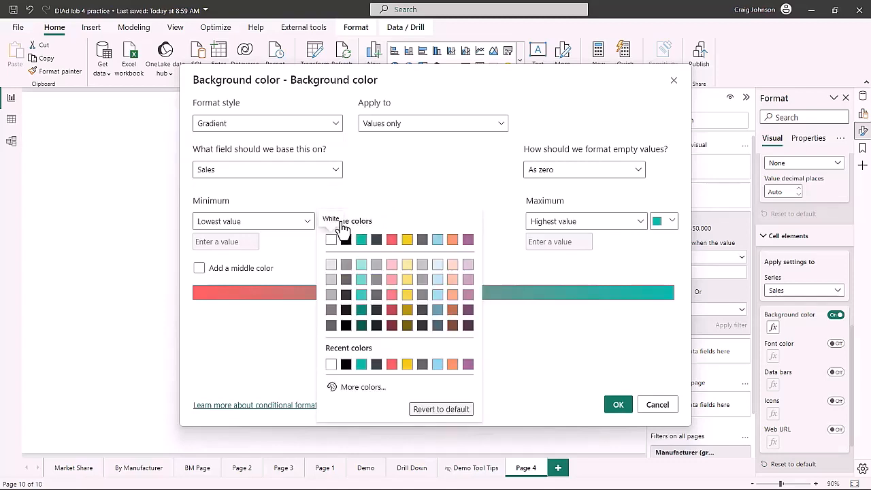
pyautogui.click(407, 265)
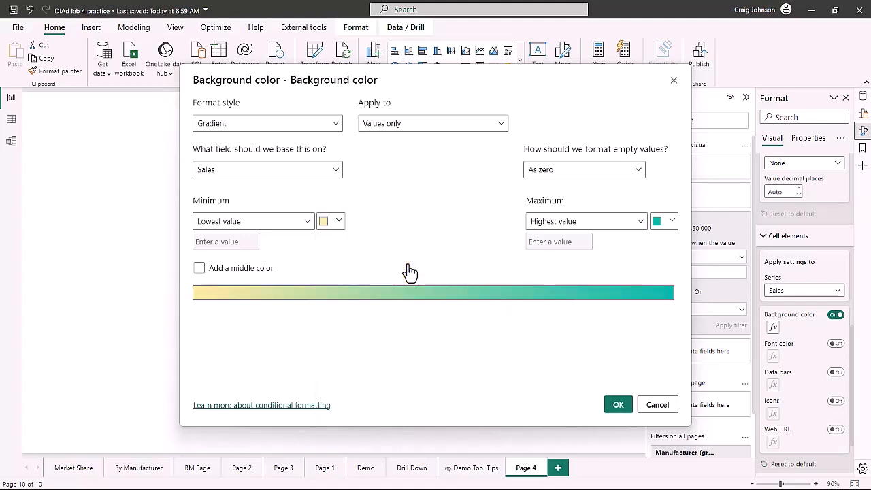
pyautogui.click(670, 223)
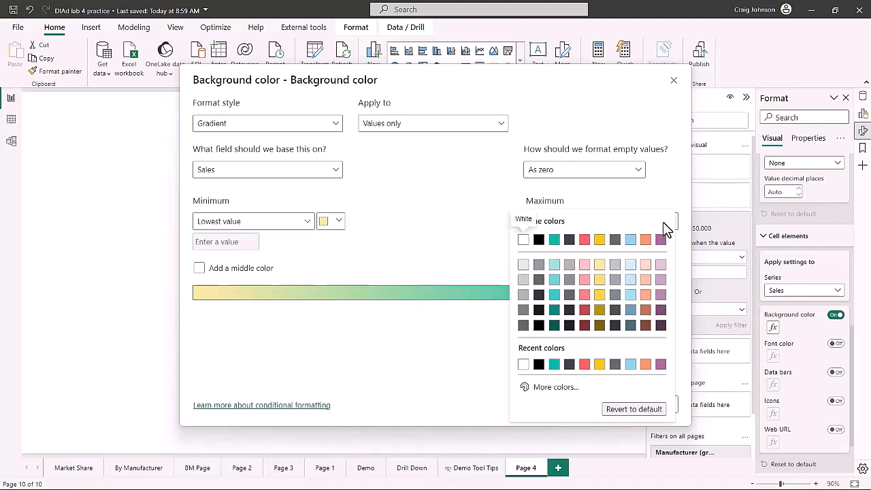
pyautogui.click(600, 310)
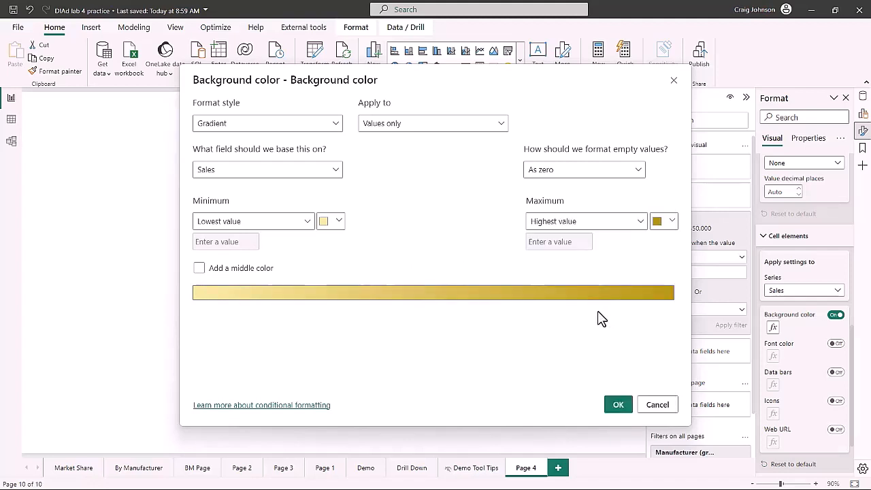
pyautogui.click(617, 405)
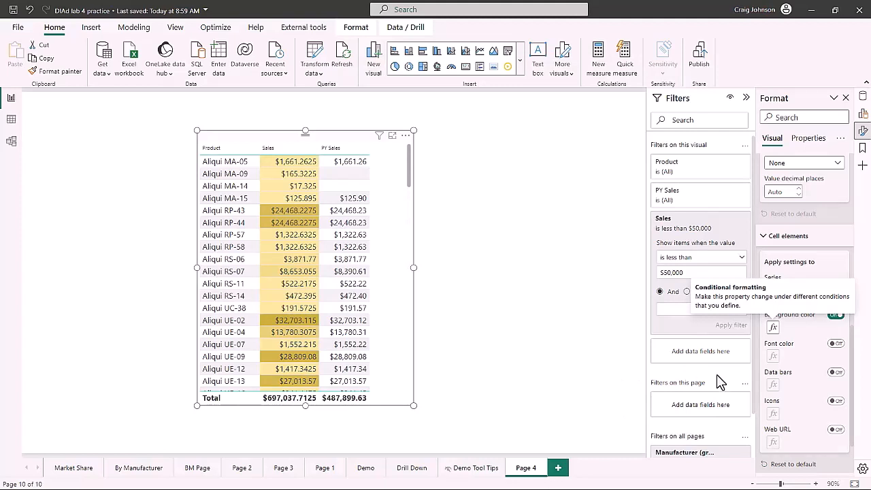
# Step: Add a yellow middle color to the Sales background gradient and set the lowest value's color to white
pyautogui.click(774, 329)
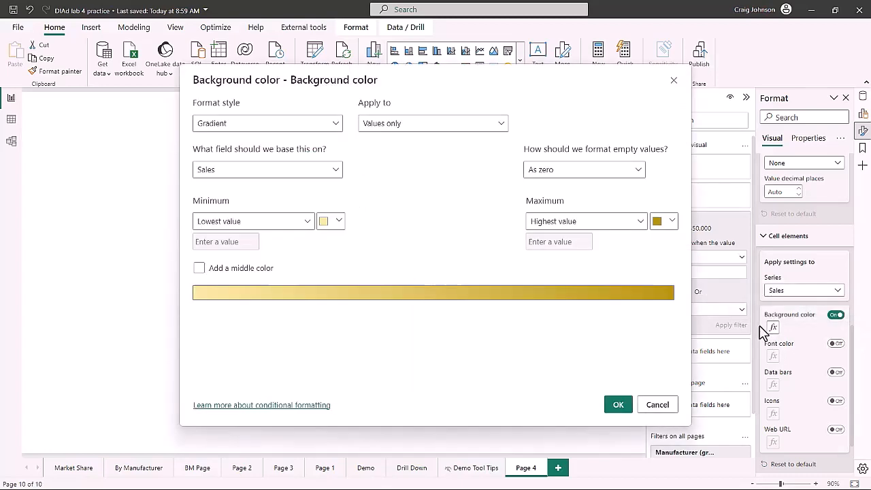
pyautogui.click(199, 268)
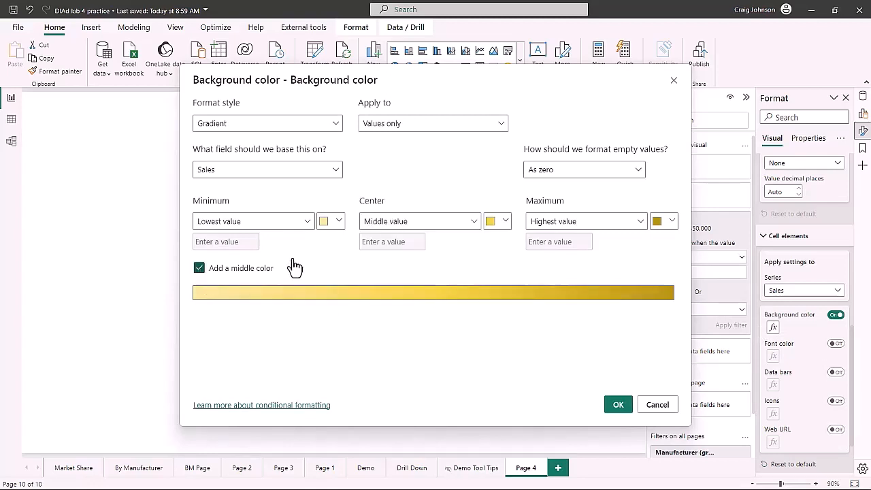
pyautogui.click(504, 222)
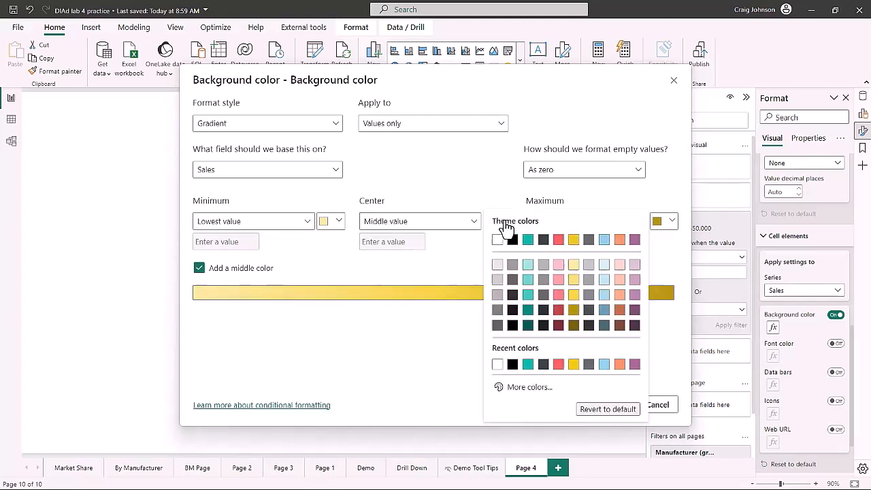
pyautogui.click(574, 296)
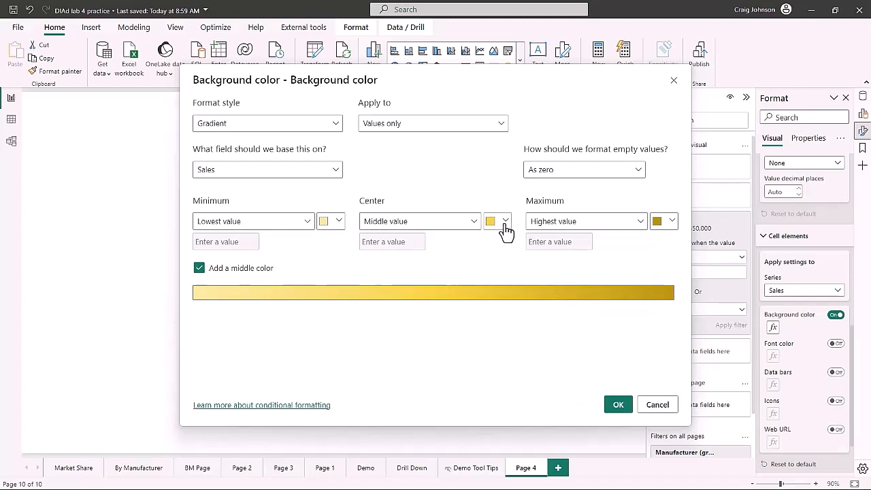
pyautogui.click(326, 225)
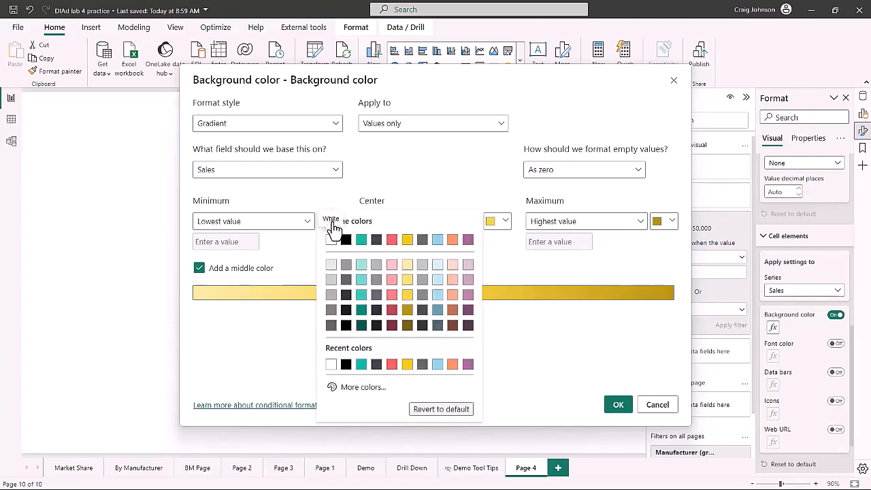
pyautogui.click(332, 240)
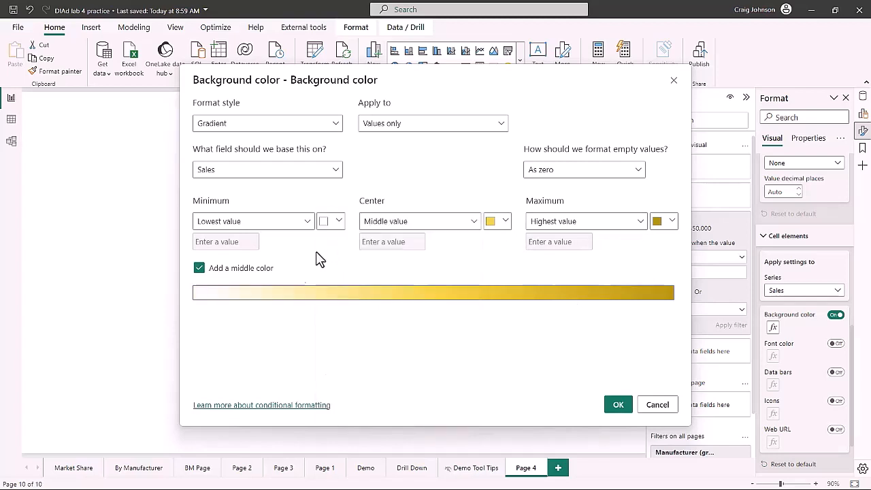
pyautogui.click(618, 404)
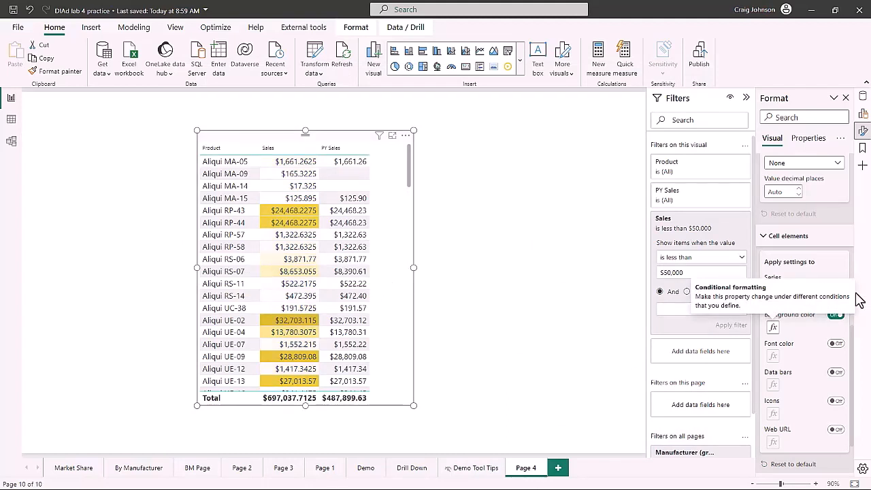
# Step: Remove the middle color from the Sales background gradient and set the lowest value's color back to light yellow
pyautogui.click(772, 327)
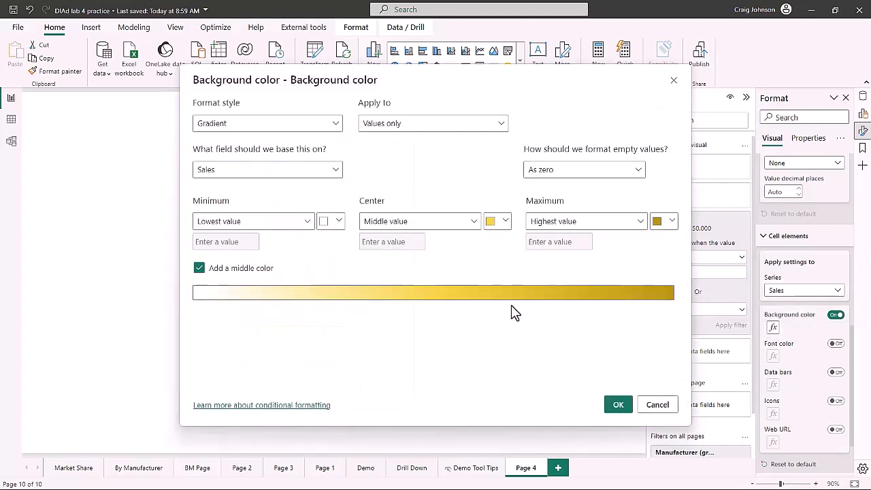
pyautogui.click(199, 268)
pyautogui.click(333, 222)
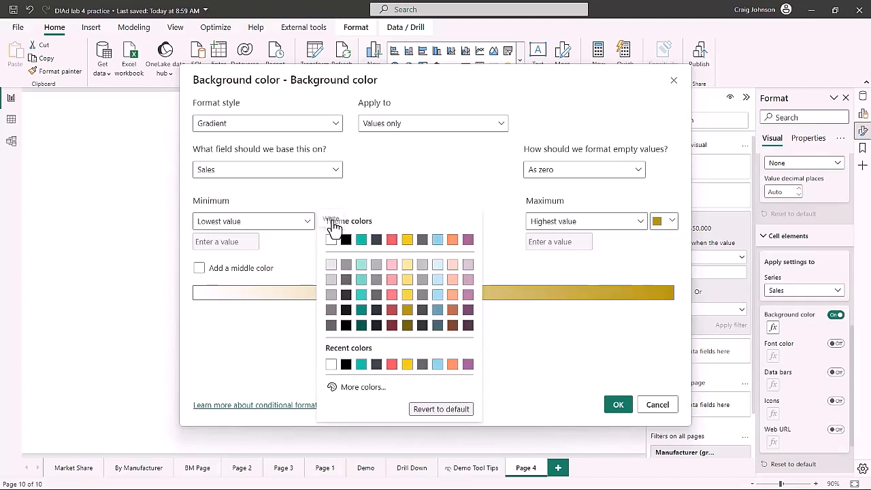
pyautogui.click(406, 264)
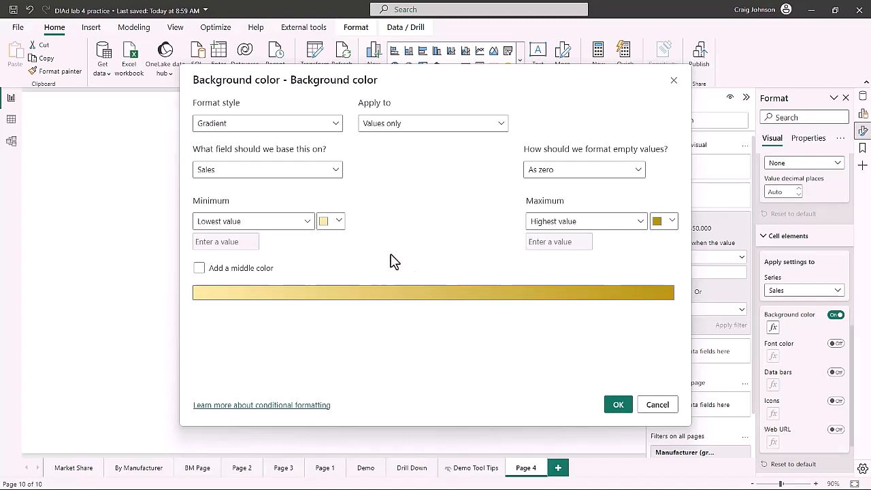
# Step: Switch the Sales background color to the Rules format style, with a rule for numbers >= 25000 and < 100000
pyautogui.click(310, 133)
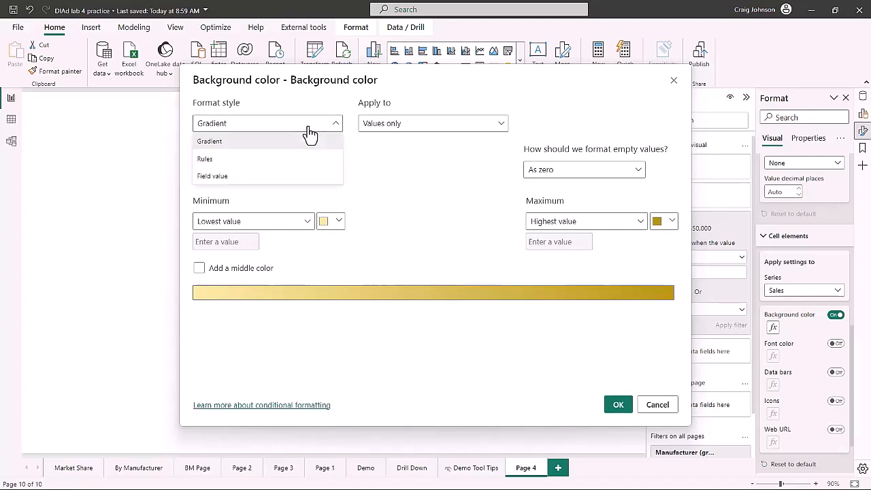
pyautogui.click(213, 162)
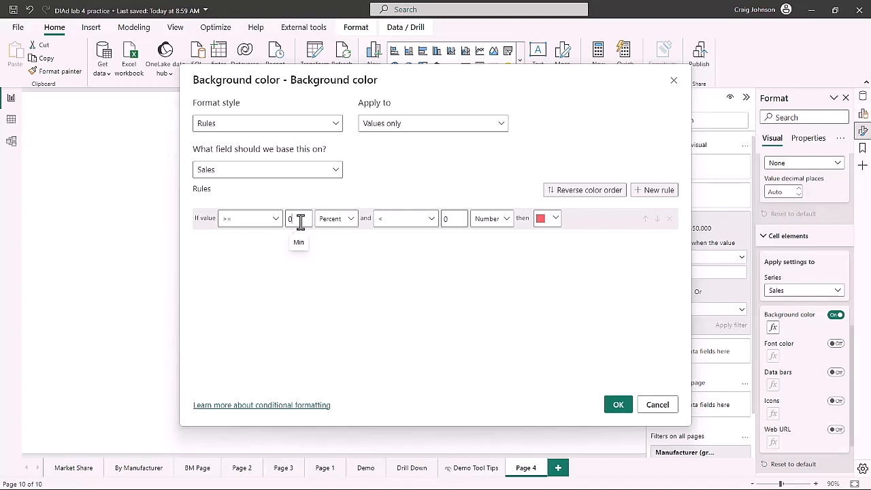
pyautogui.press('BackSpace')
pyautogui.write('25000')
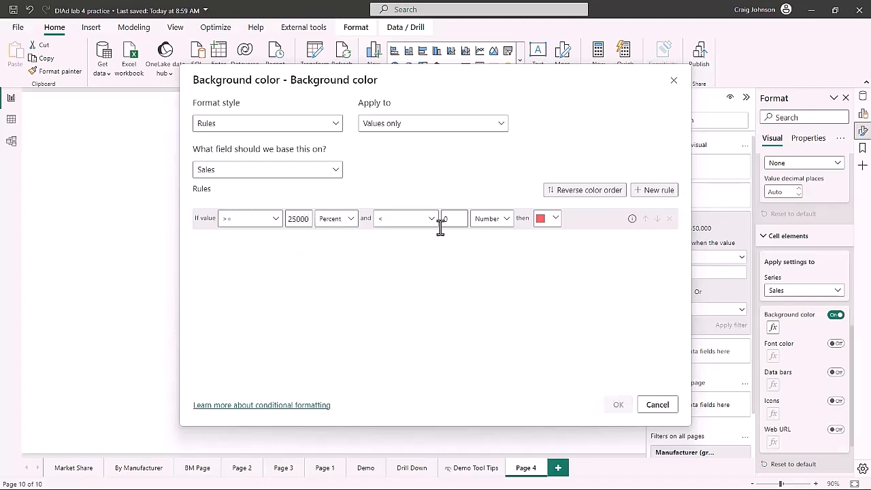
pyautogui.click(348, 223)
pyautogui.click(331, 240)
pyautogui.press('BackSpace')
pyautogui.write('100000')
# Step: Set the rule's color to light blue (Theme color 6), apply it and review the Sales column
pyautogui.click(555, 222)
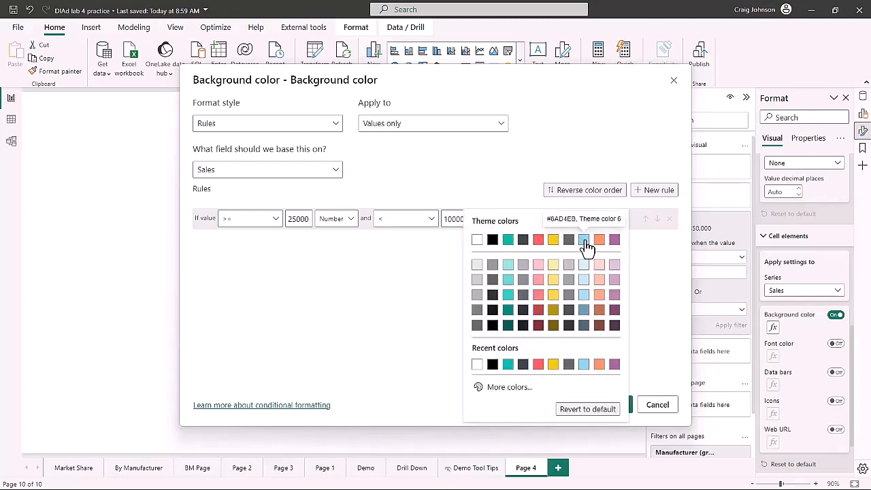
pyautogui.click(585, 240)
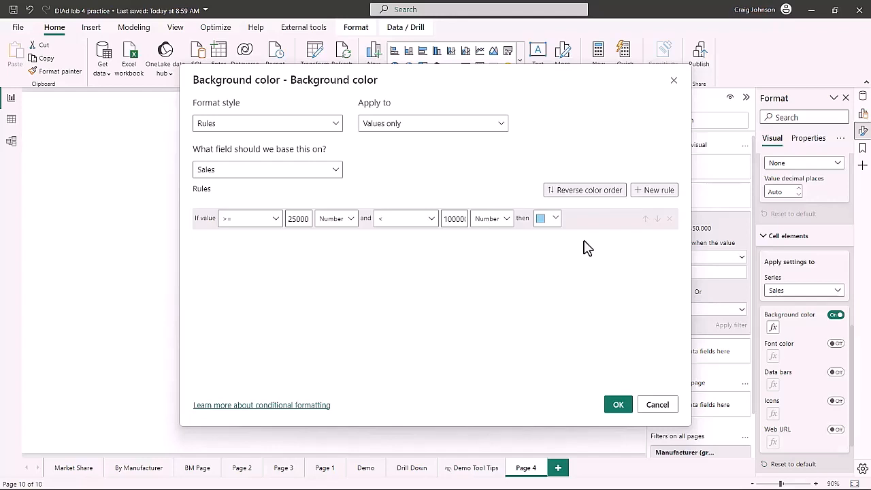
pyautogui.click(617, 405)
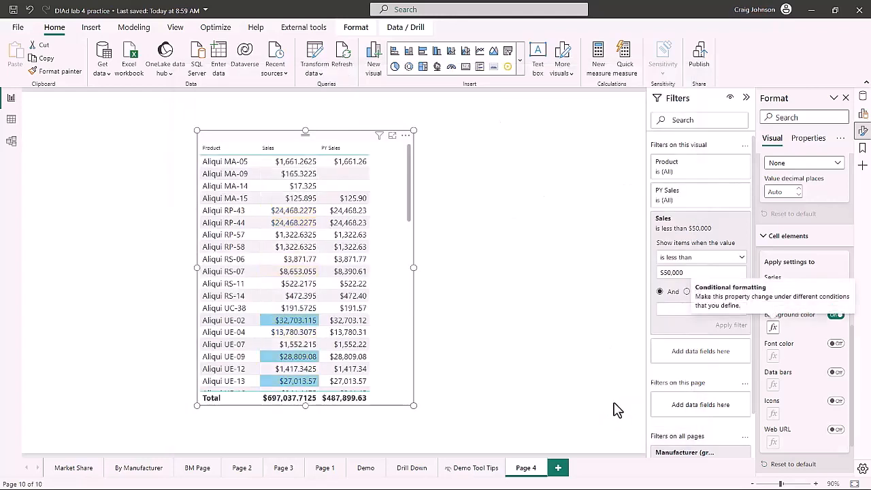
pyautogui.scroll(-4, 368, 249)
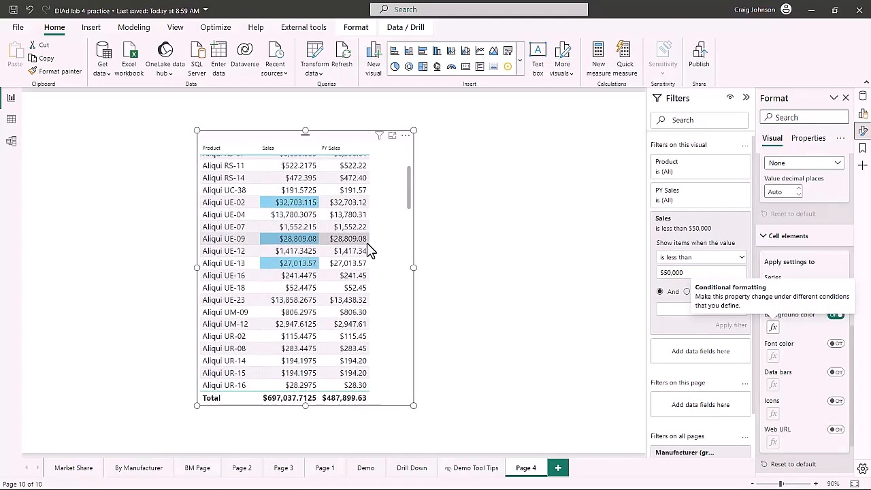
pyautogui.scroll(-2, 369, 251)
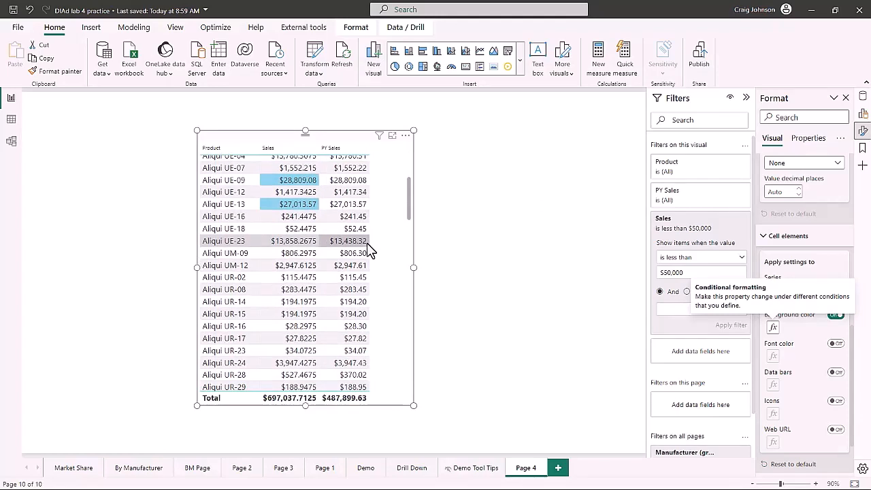
pyautogui.scroll(-8, 369, 251)
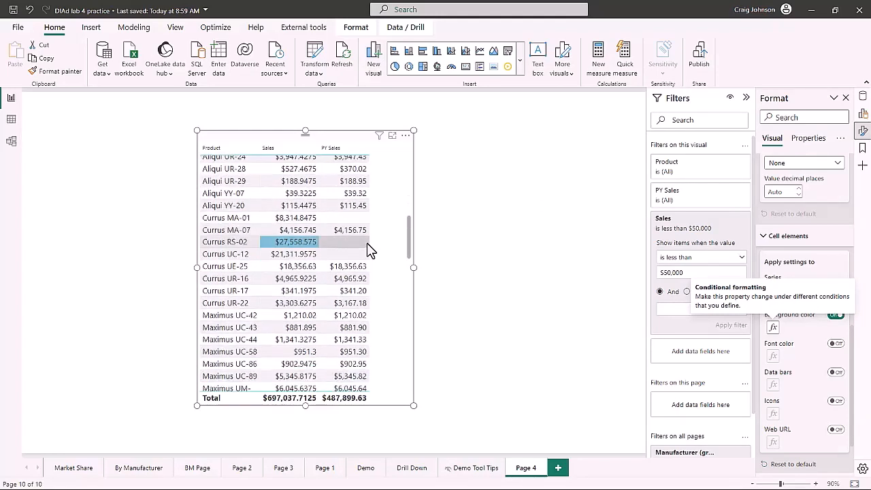
pyautogui.scroll(-10, 363, 263)
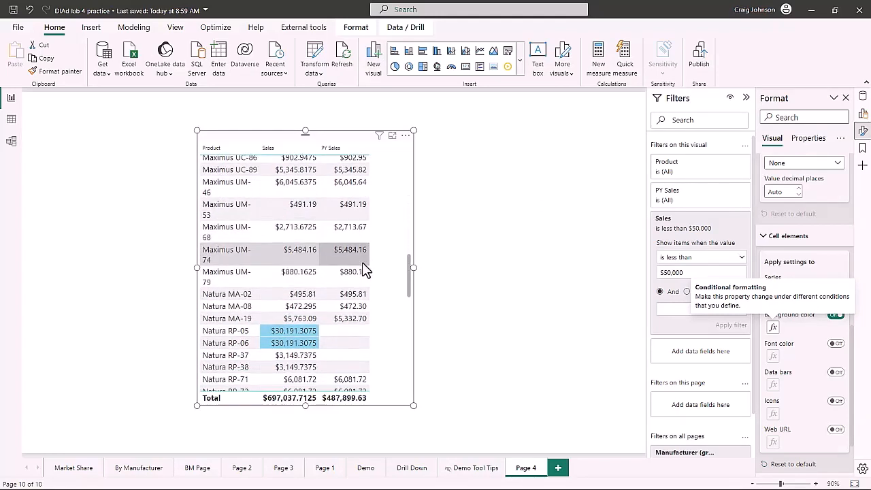
pyautogui.scroll(-5, 362, 269)
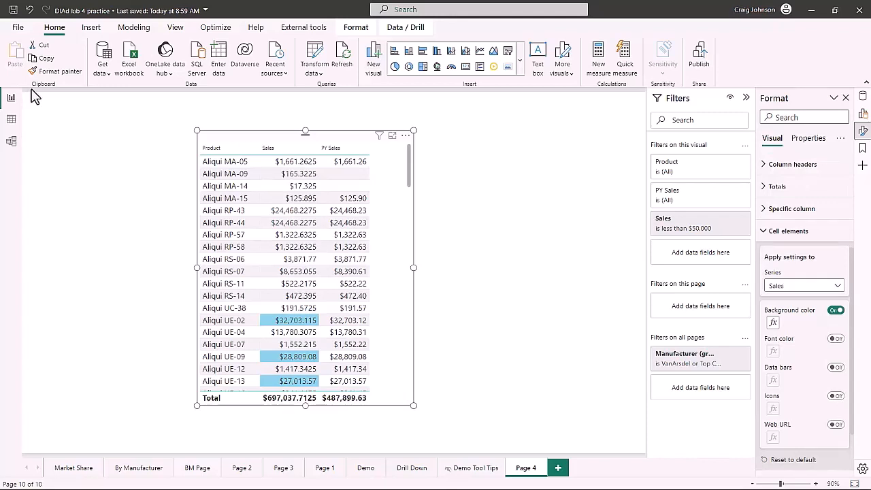
# Step: Turn on conditional background color for the PY Sales column in the table's cell elements
pyautogui.click(836, 287)
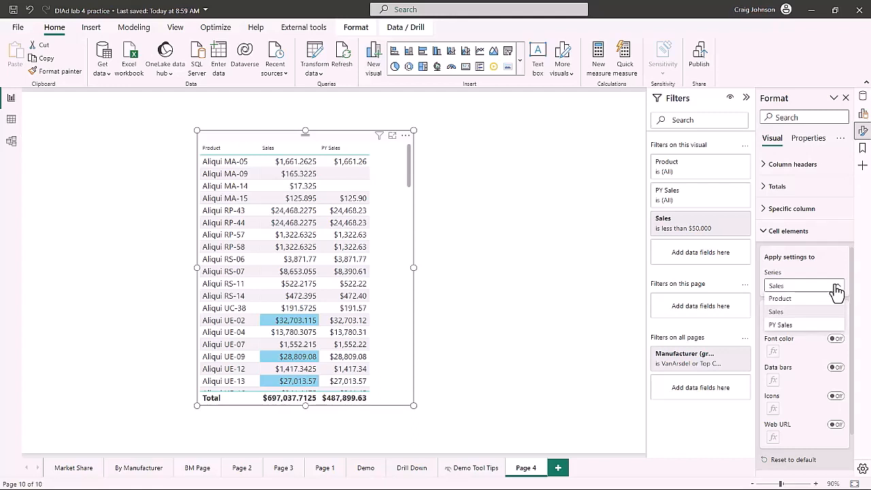
pyautogui.click(803, 328)
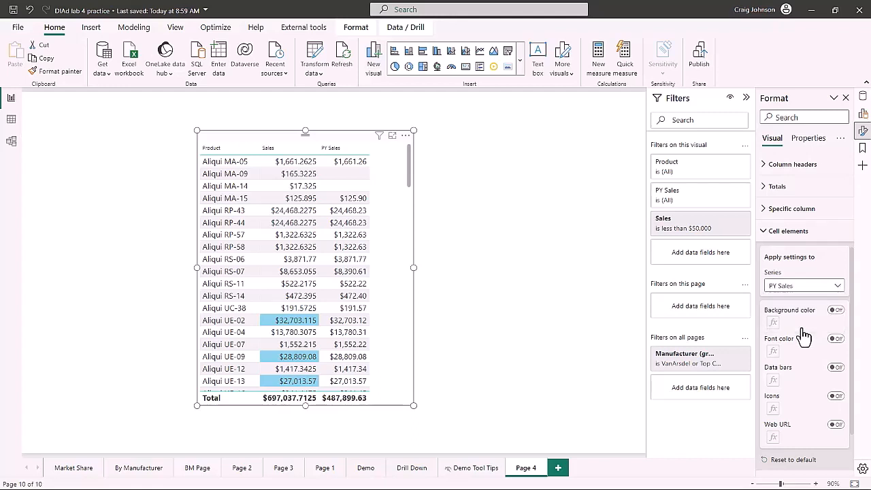
pyautogui.click(838, 311)
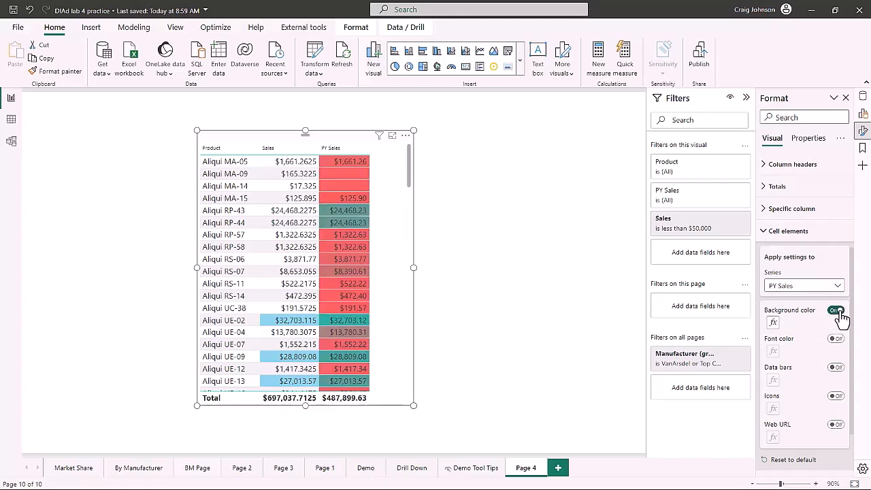
# Step: Set the PY Sales background gradient to very light blue for the lowest value and medium light blue for the highest, and apply it
pyautogui.click(774, 324)
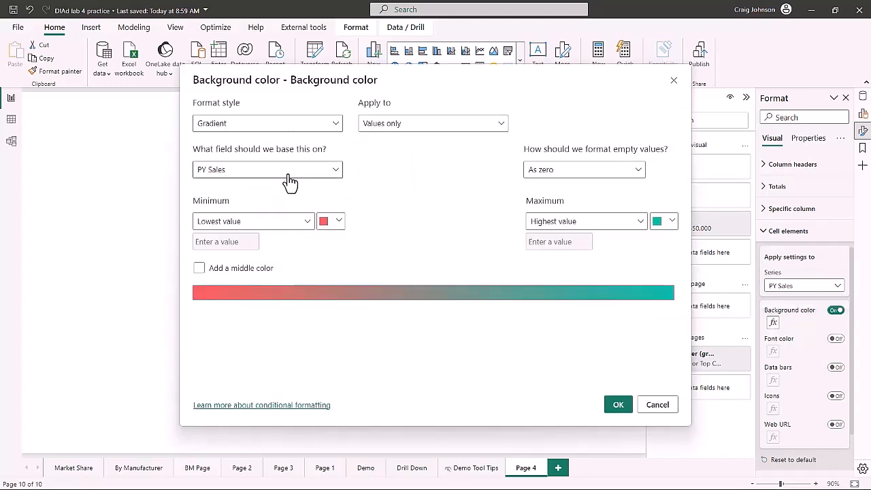
pyautogui.click(339, 222)
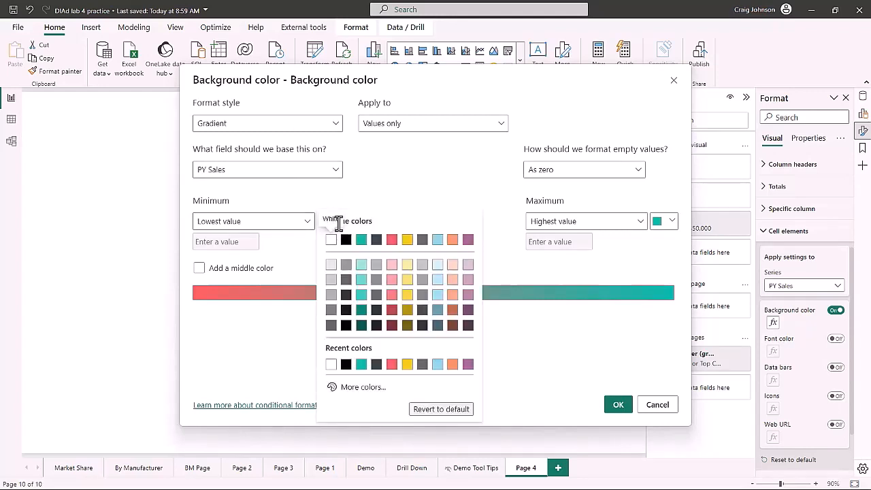
pyautogui.click(438, 266)
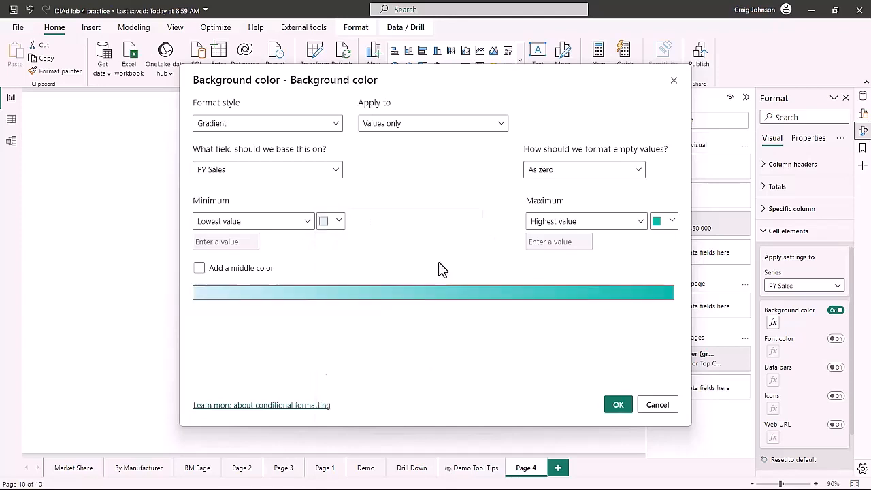
pyautogui.click(671, 224)
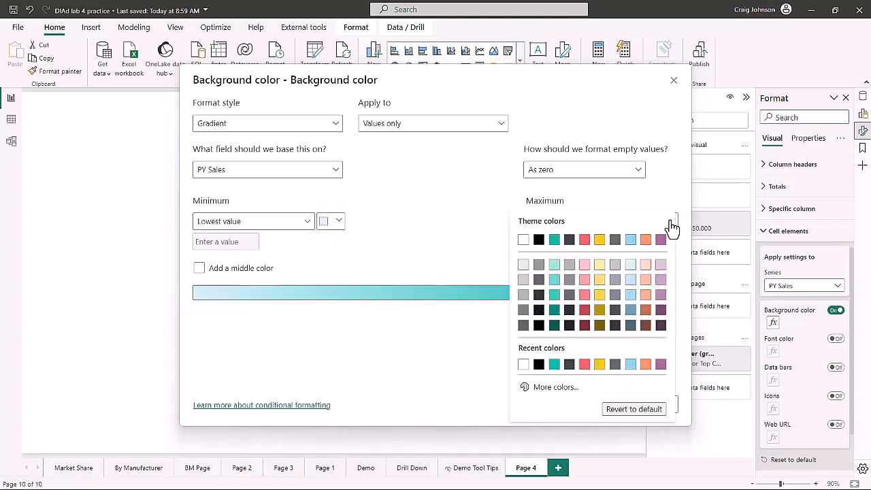
pyautogui.click(630, 294)
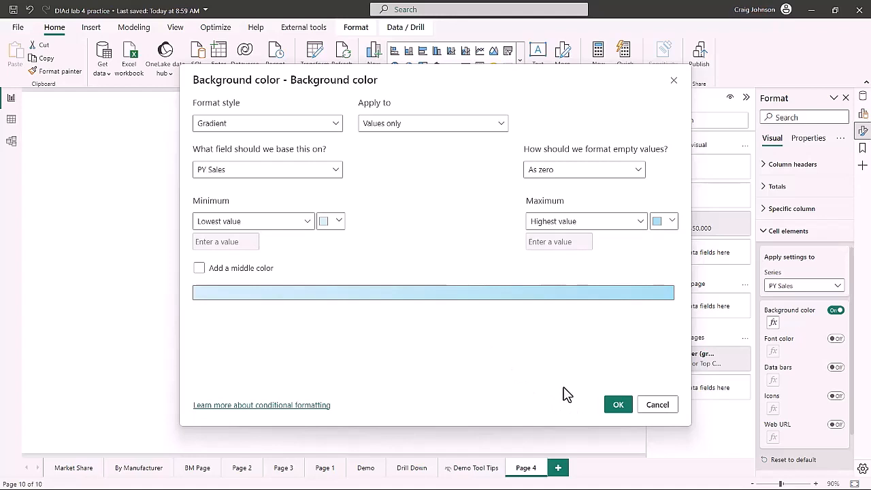
pyautogui.click(620, 408)
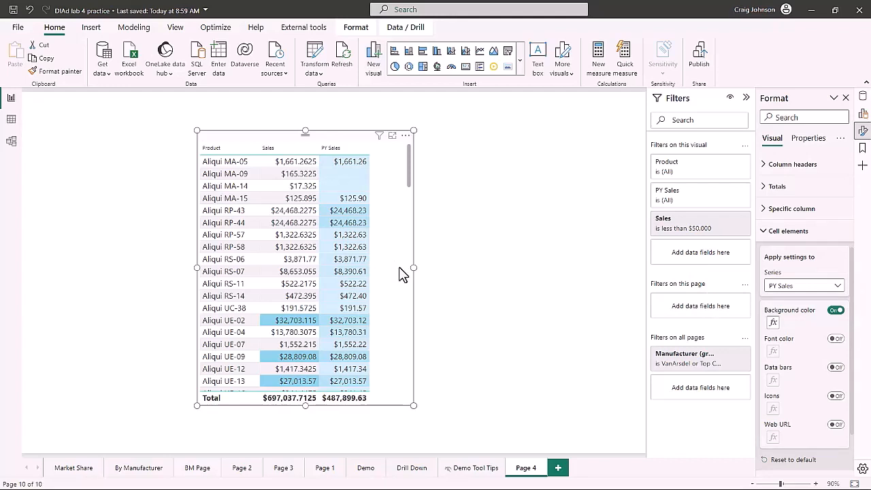
# Step: Try conditional font color on the PY Sales column, turn it off, and turn on data bars instead
pyautogui.scroll(-2, 783, 360)
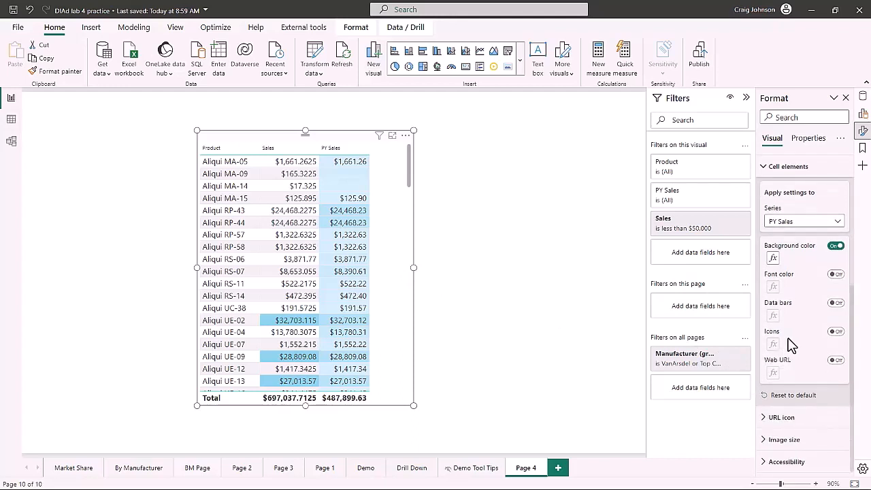
pyautogui.click(838, 275)
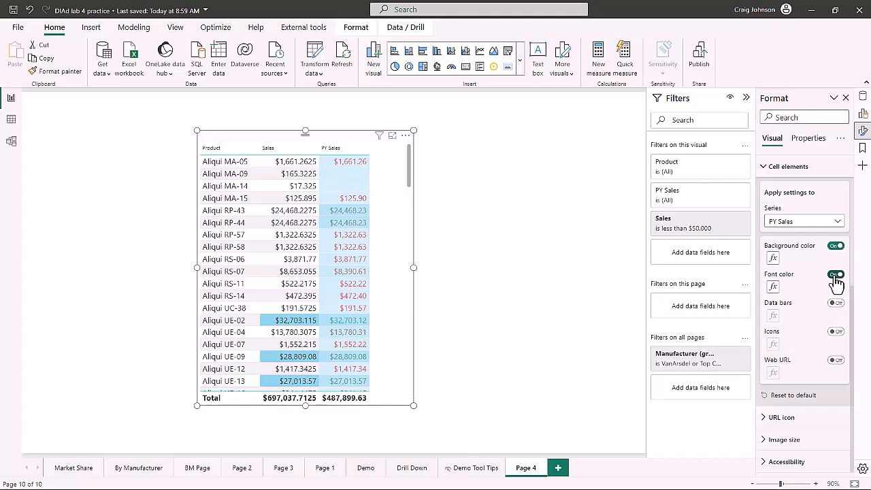
pyautogui.click(836, 275)
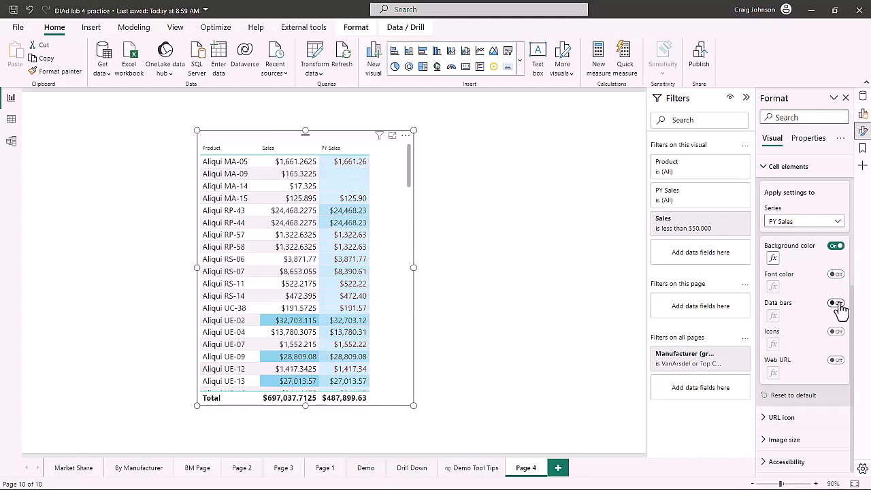
pyautogui.click(837, 304)
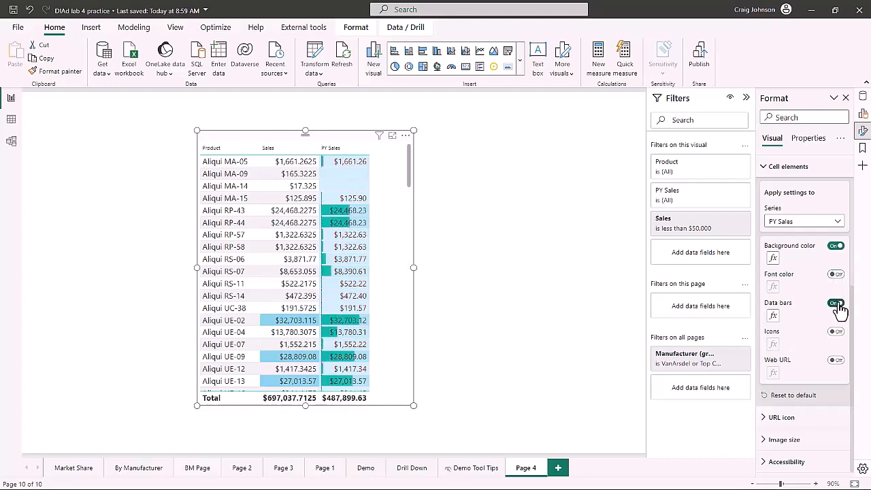
# Step: Set the positive bar color of the PY Sales data bars to yellow, apply it and deselect the table
pyautogui.click(775, 316)
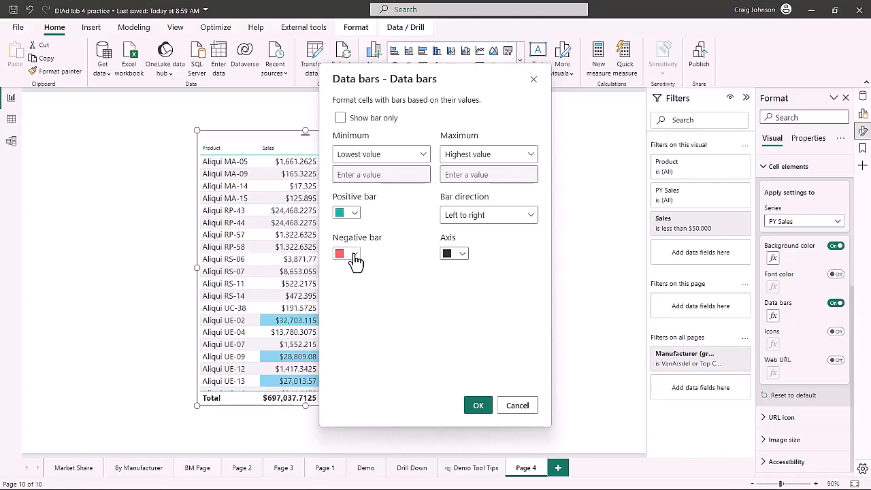
pyautogui.click(515, 217)
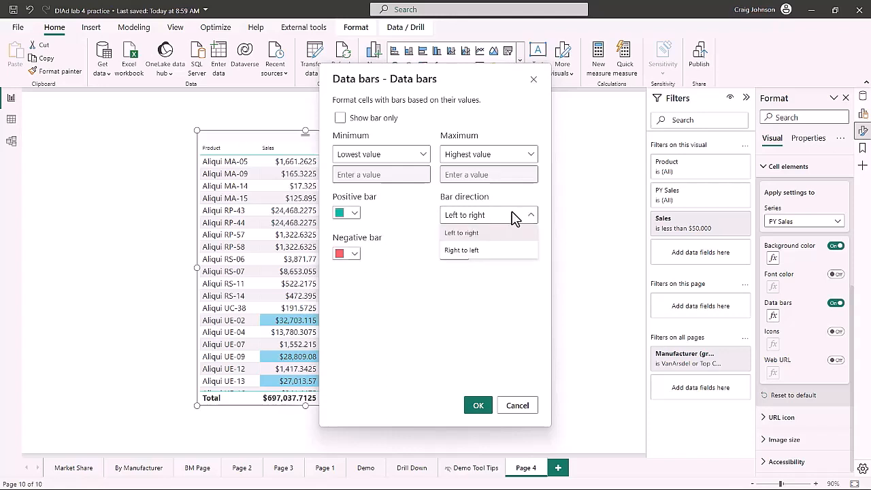
pyautogui.click(413, 304)
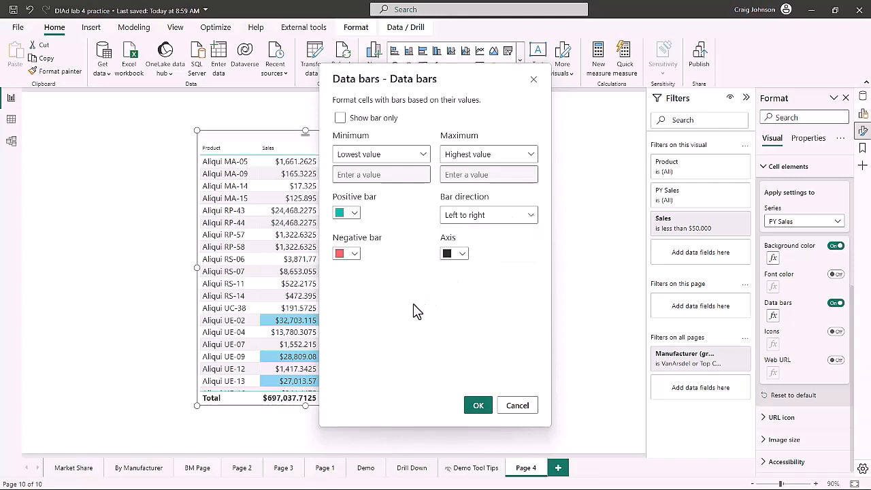
pyautogui.click(350, 215)
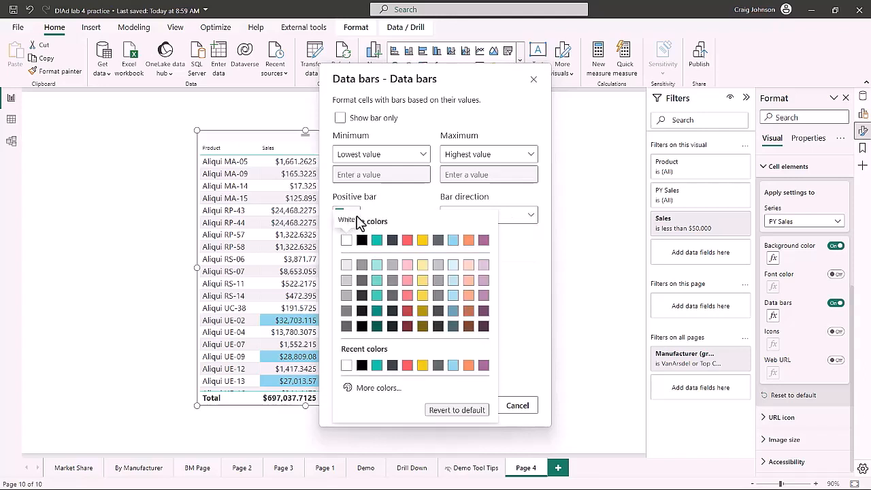
pyautogui.click(423, 240)
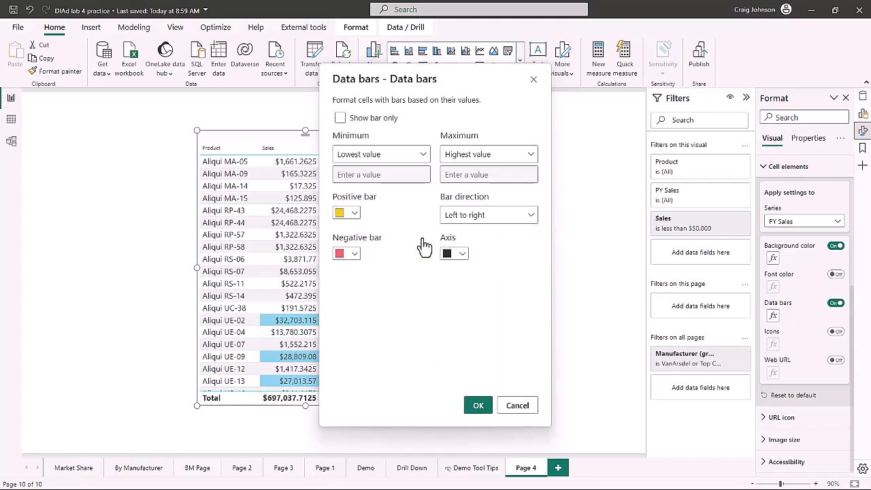
pyautogui.click(478, 406)
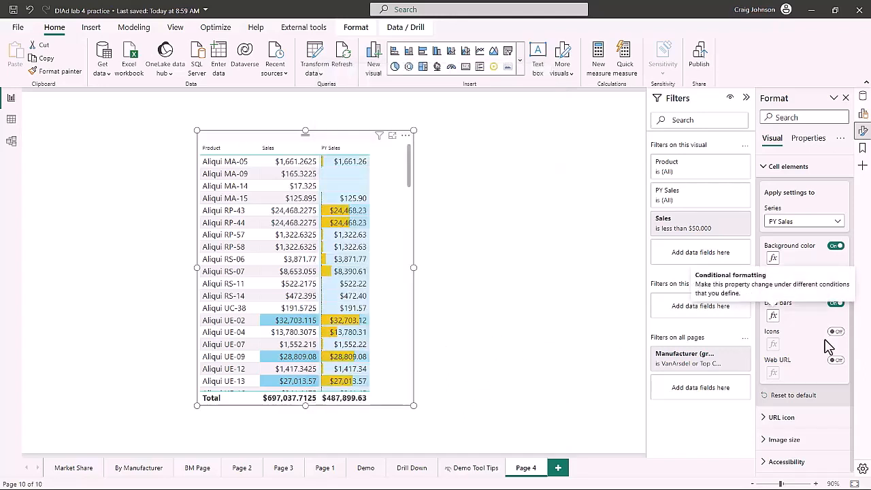
pyautogui.click(559, 281)
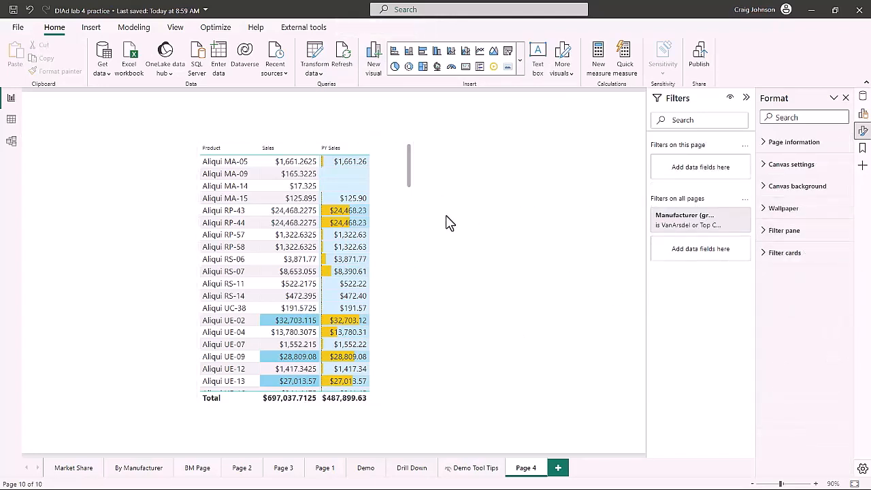
# Step: Turn on conditional icons for the Sales column in the table's cell elements
pyautogui.click(352, 179)
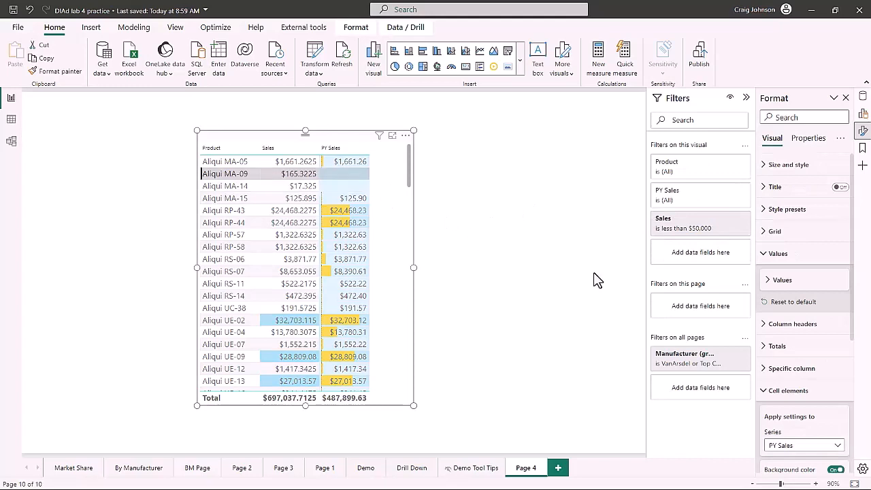
pyautogui.scroll(-2, 776, 365)
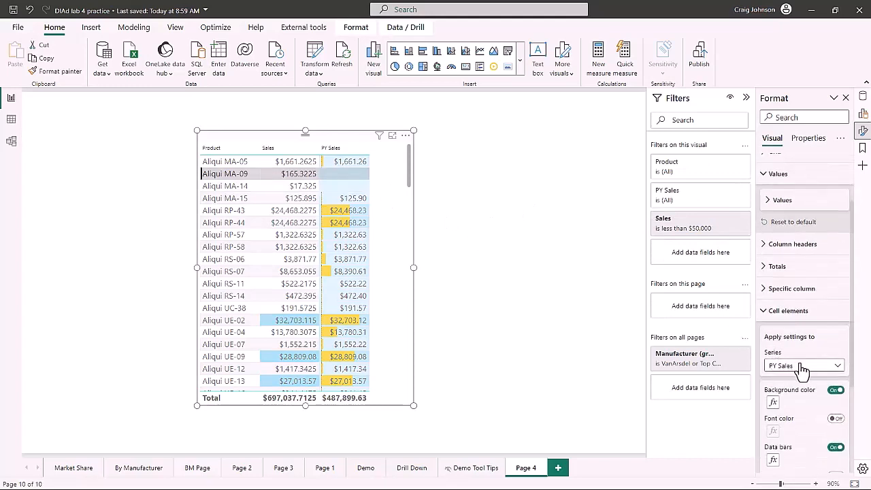
pyautogui.click(793, 366)
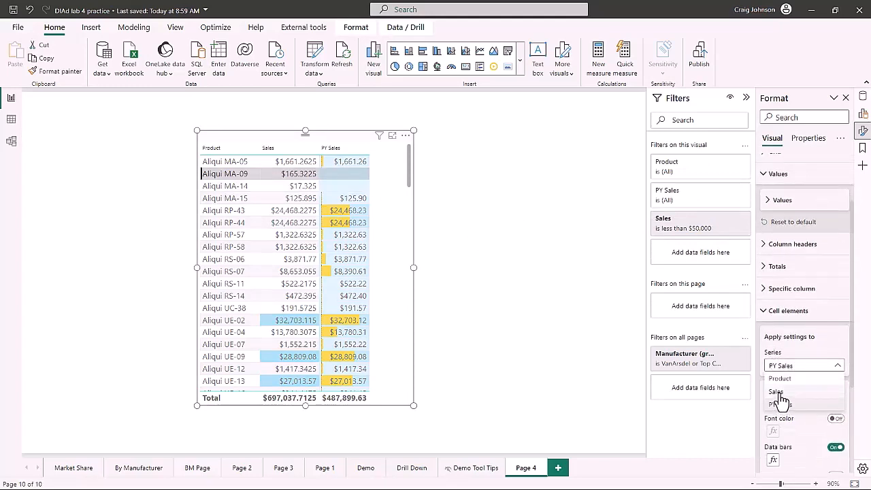
pyautogui.click(780, 393)
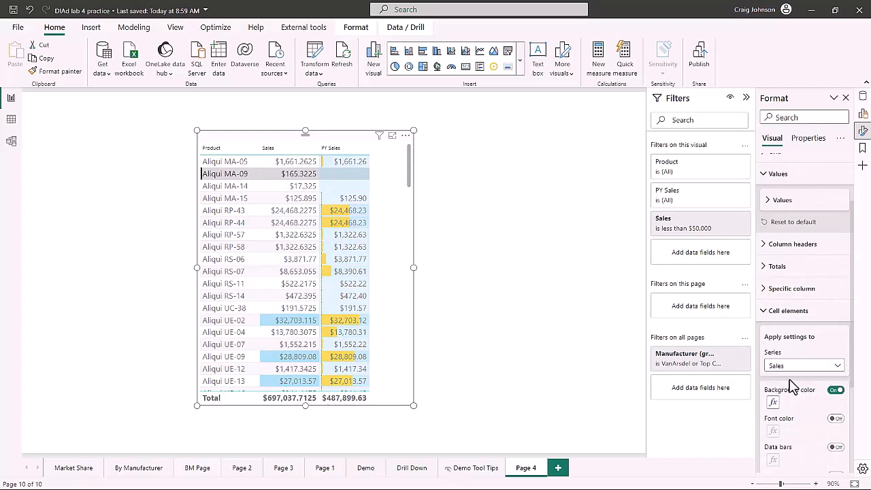
pyautogui.scroll(-4, 809, 405)
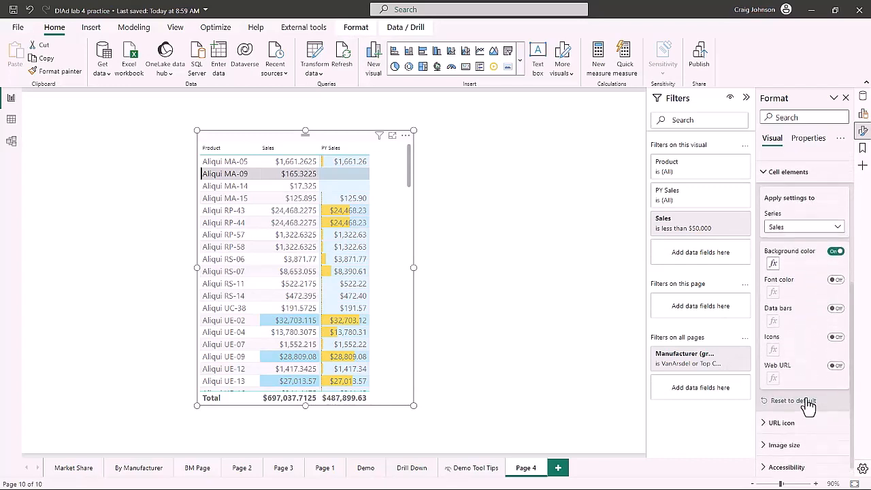
pyautogui.click(840, 335)
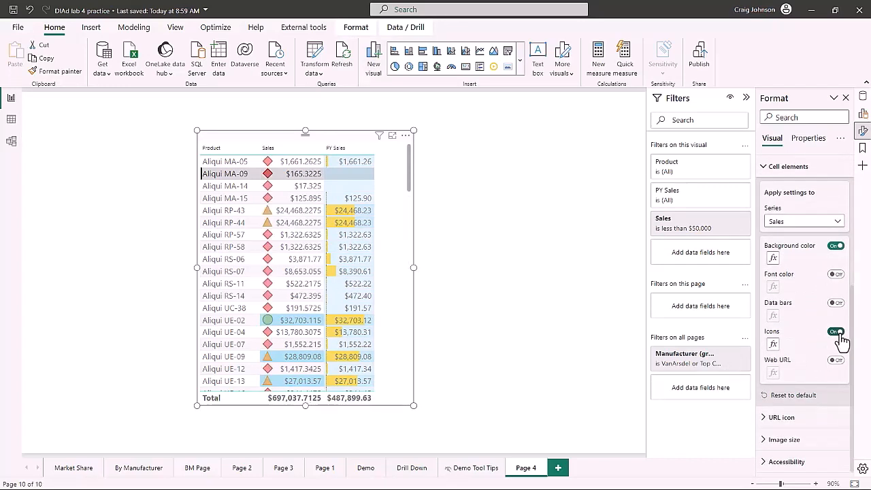
# Step: Review the available icon styles for Sales, apply the rules with the diamond, triangle and circle set, and turn the icons off
pyautogui.click(775, 347)
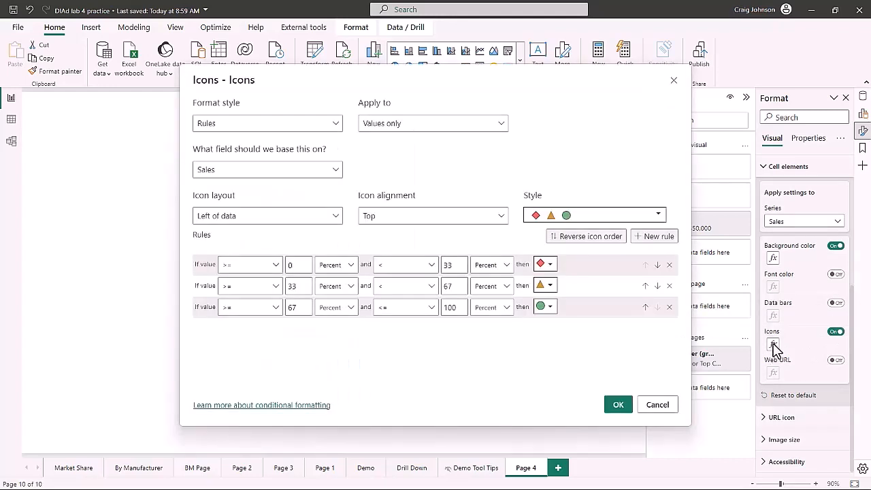
pyautogui.click(658, 215)
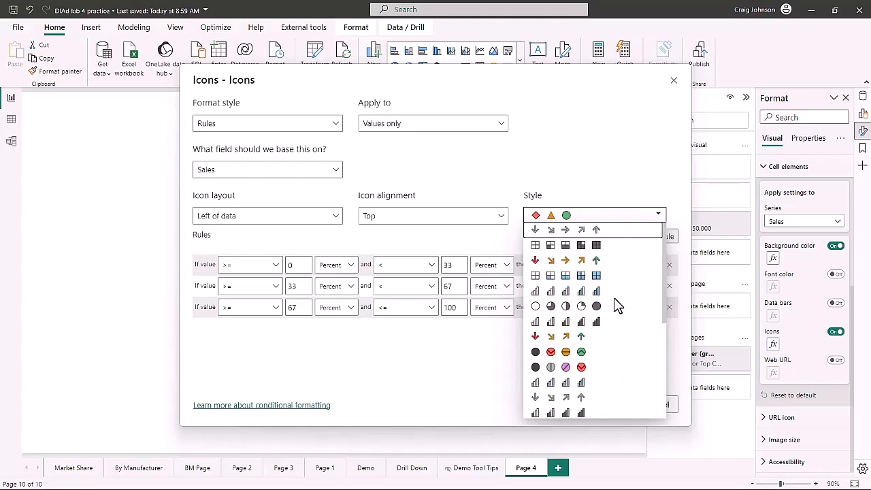
pyautogui.scroll(-3, 614, 297)
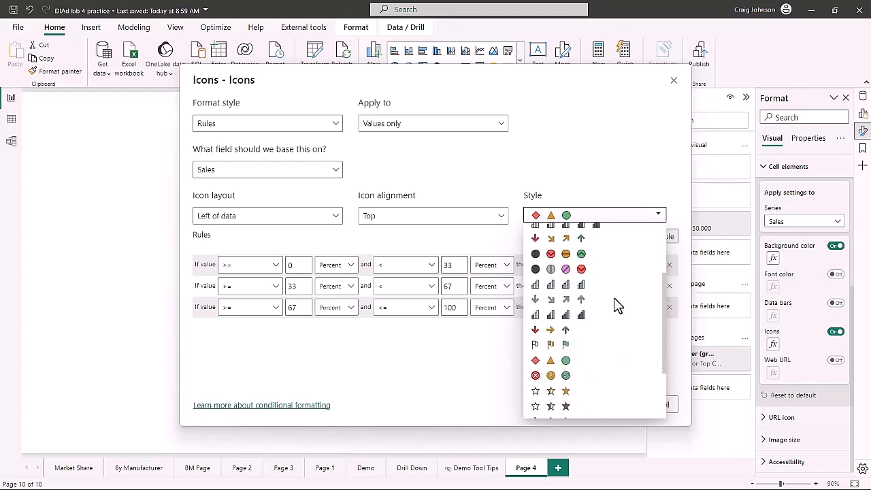
pyautogui.scroll(-3, 614, 298)
pyautogui.scroll(-2, 614, 297)
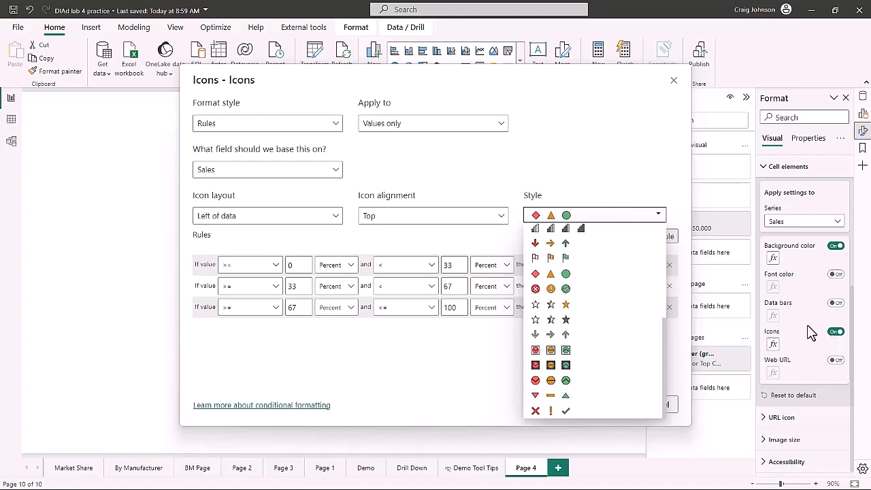
pyautogui.click(410, 355)
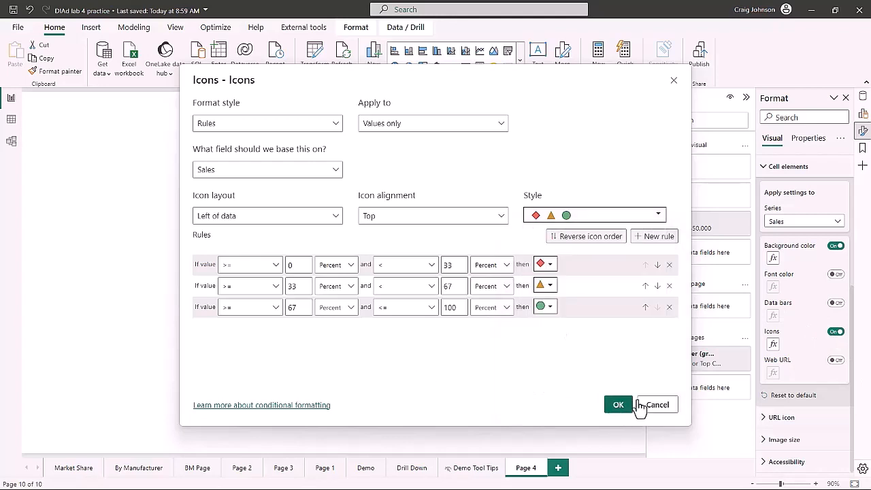
pyautogui.click(618, 406)
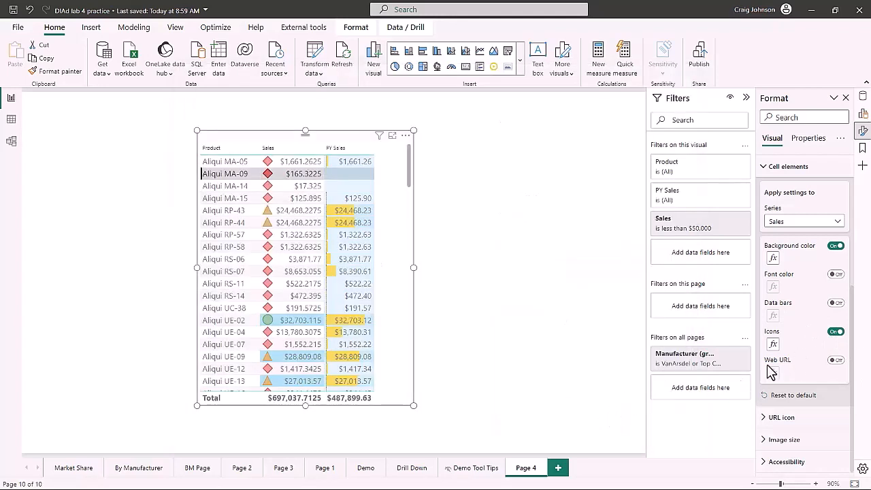
pyautogui.click(834, 332)
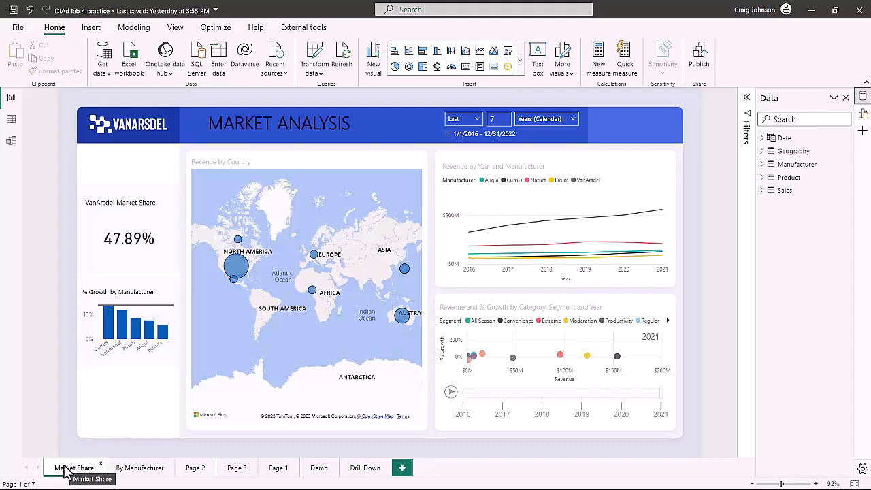
# Step: Compare the Market Share and By Manufacturer pages and inspect the USA bubble on the revenue map
pyautogui.click(146, 469)
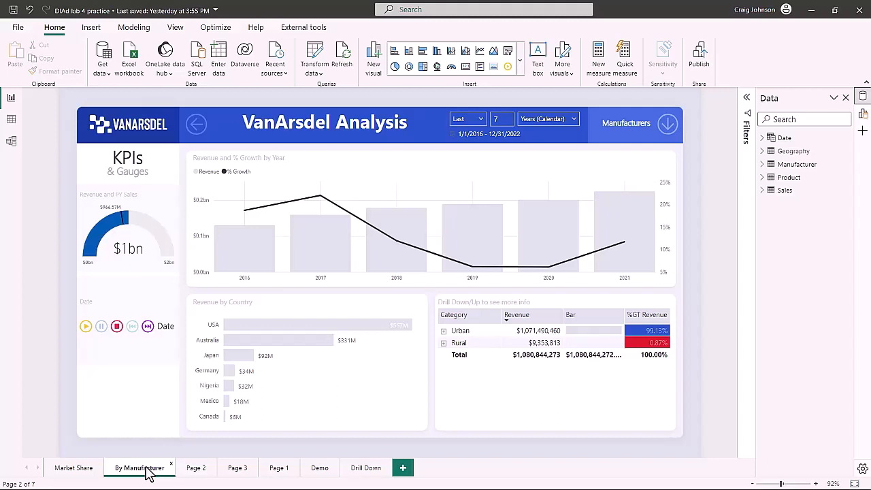
pyautogui.click(73, 469)
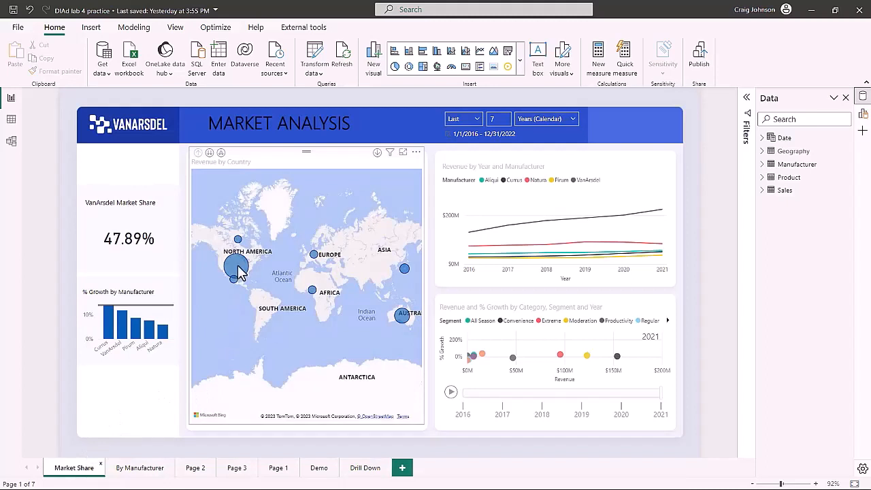
pyautogui.moveTo(239, 271)
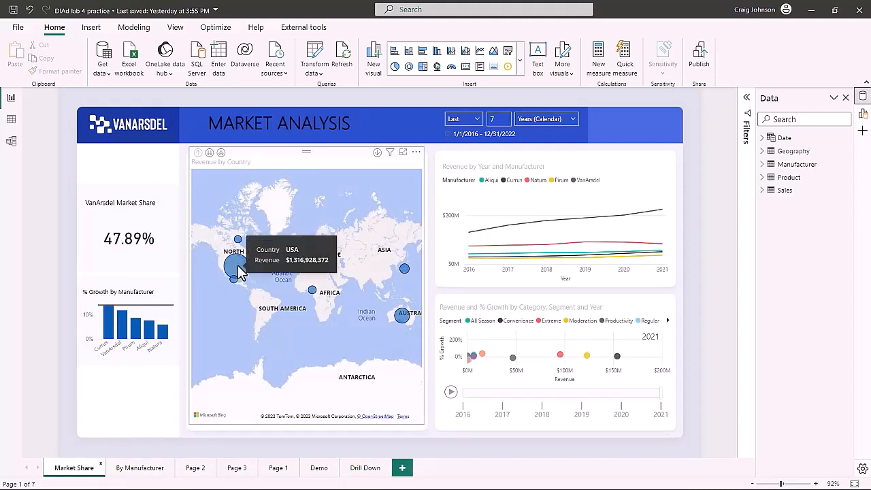
pyautogui.click(140, 469)
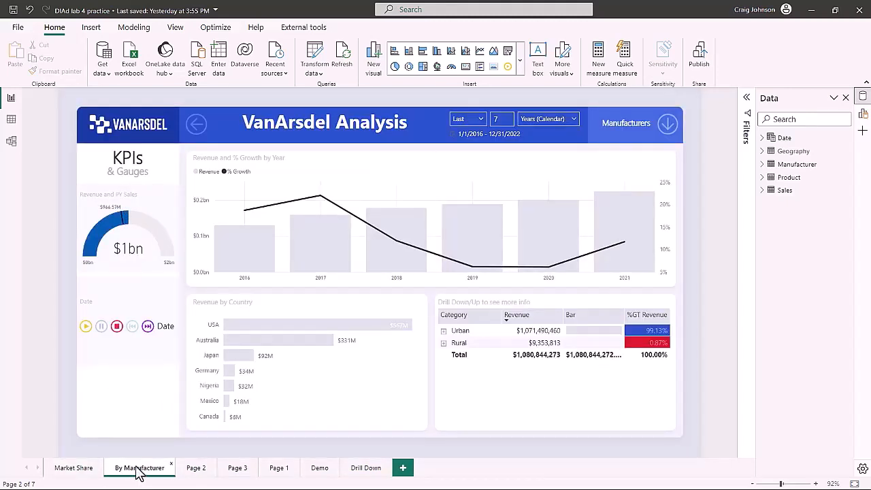
pyautogui.click(75, 470)
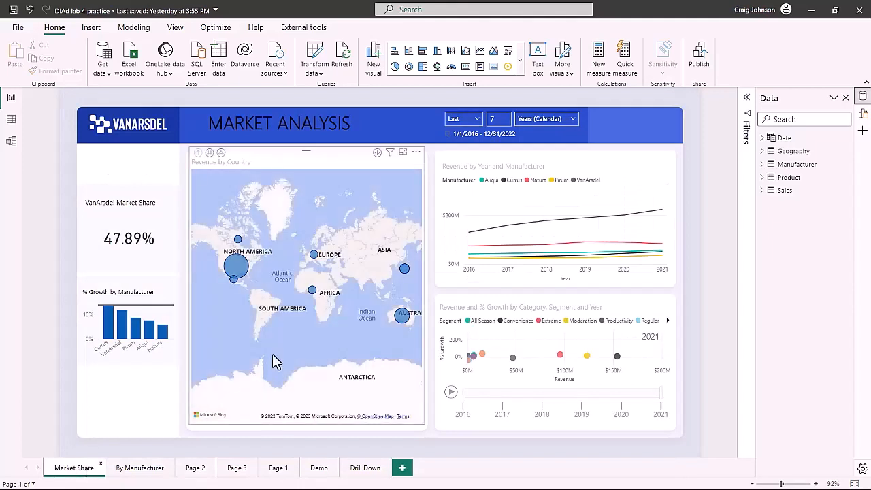
# Step: Try showing and hiding the Data and Format panes, leaving the Bookmarks pane shown and the Data pane hidden
pyautogui.click(176, 29)
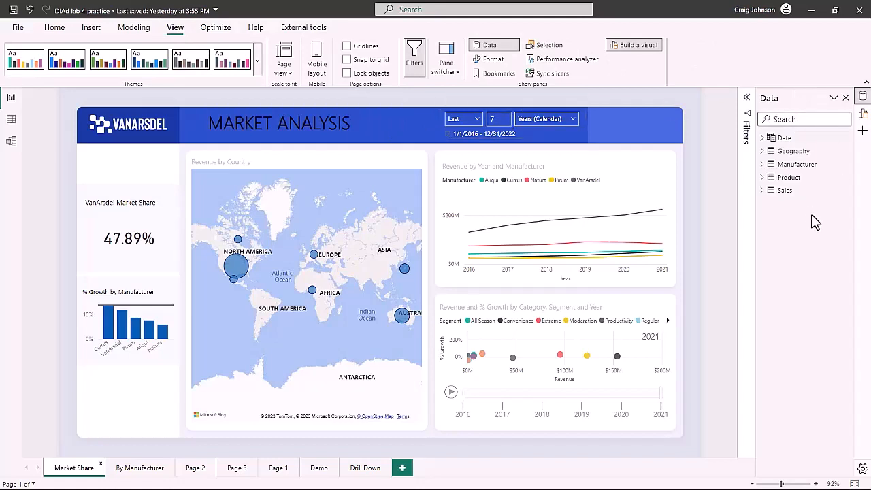
pyautogui.click(491, 48)
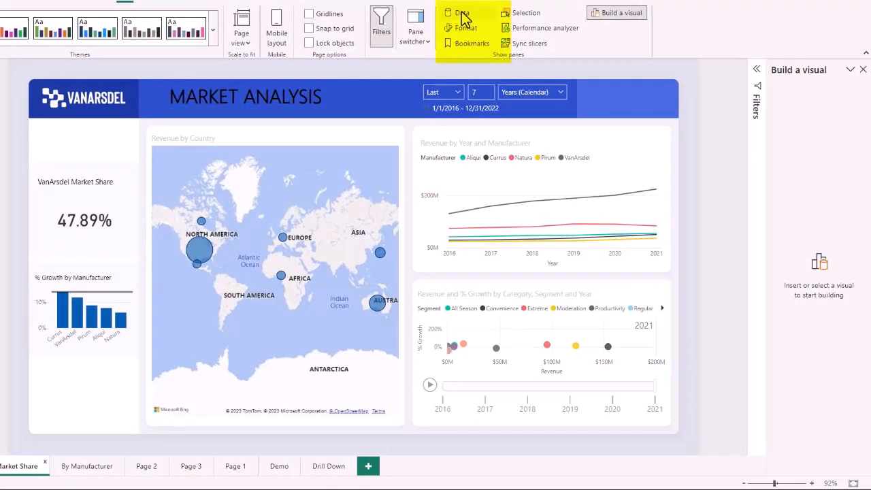
pyautogui.click(463, 14)
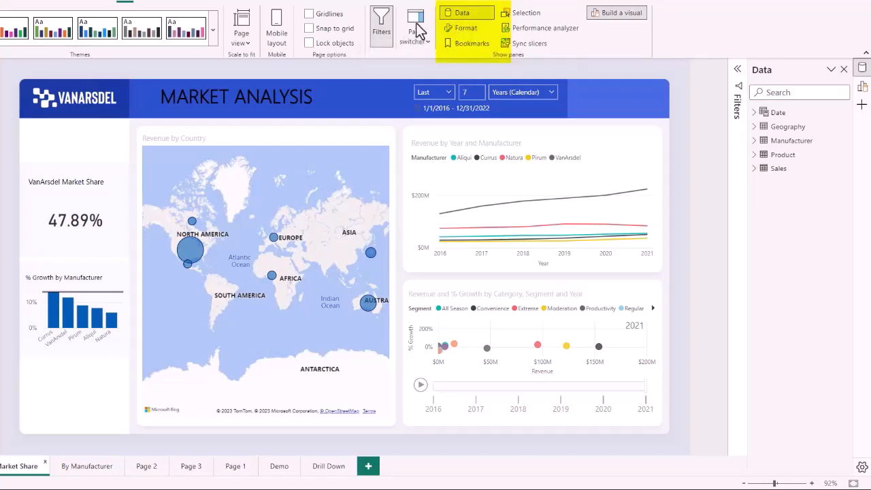
pyautogui.click(467, 29)
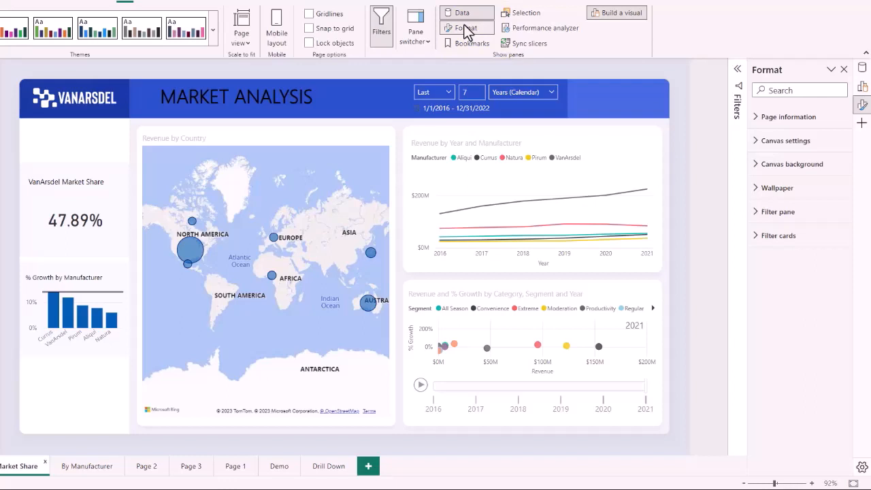
pyautogui.click(467, 32)
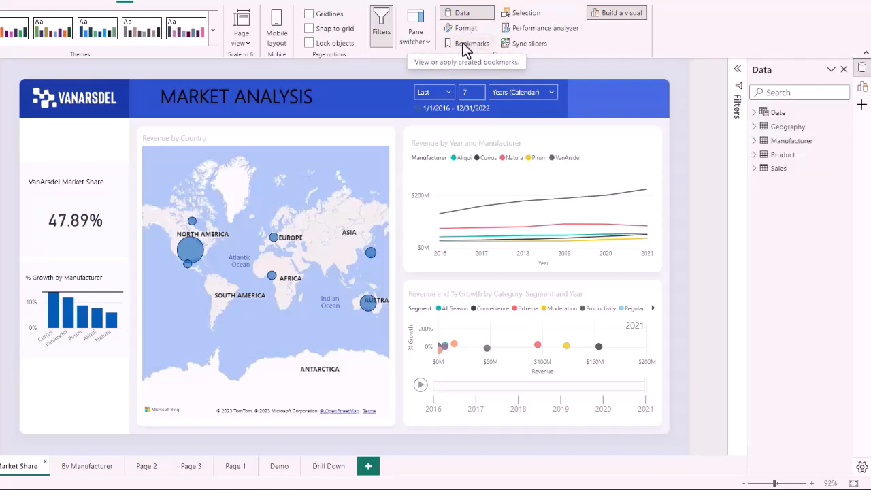
pyautogui.click(463, 43)
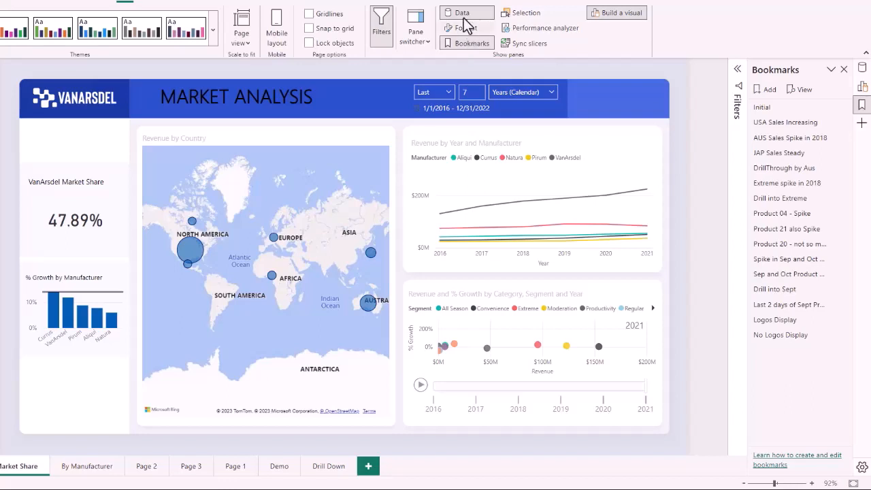
pyautogui.click(462, 14)
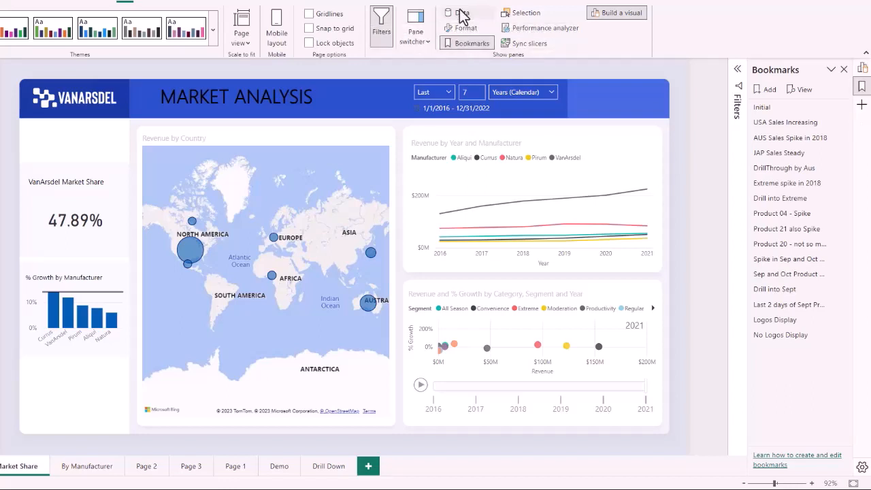
# Step: Expand the Filters pane, look at the pane switcher options, open the Build a visual pane and show the Data pane again
pyautogui.click(738, 71)
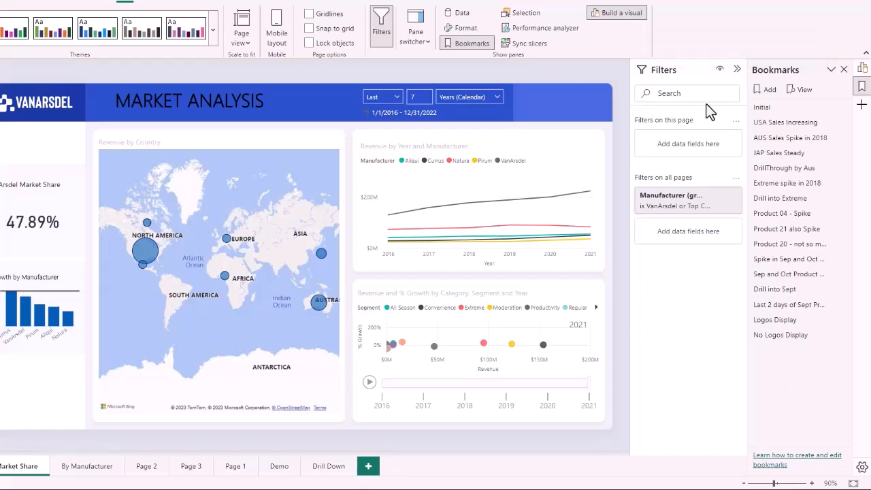
pyautogui.click(421, 39)
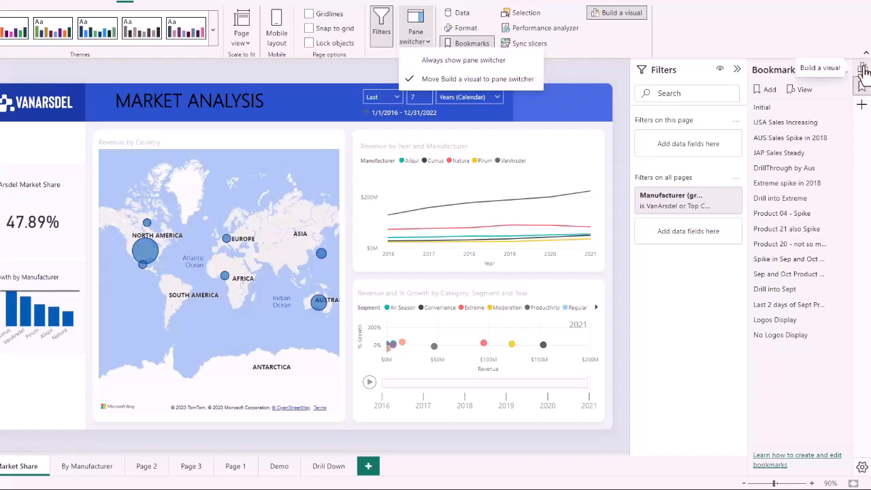
pyautogui.click(862, 70)
pyautogui.click(863, 70)
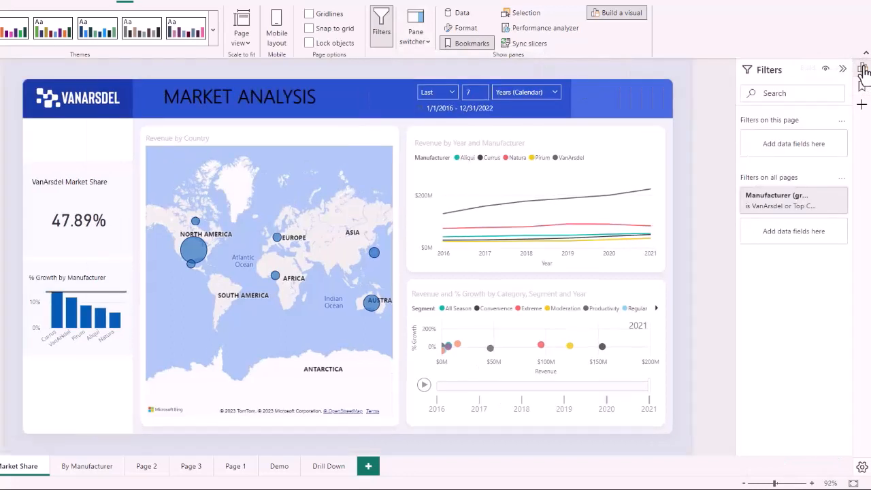
pyautogui.click(863, 70)
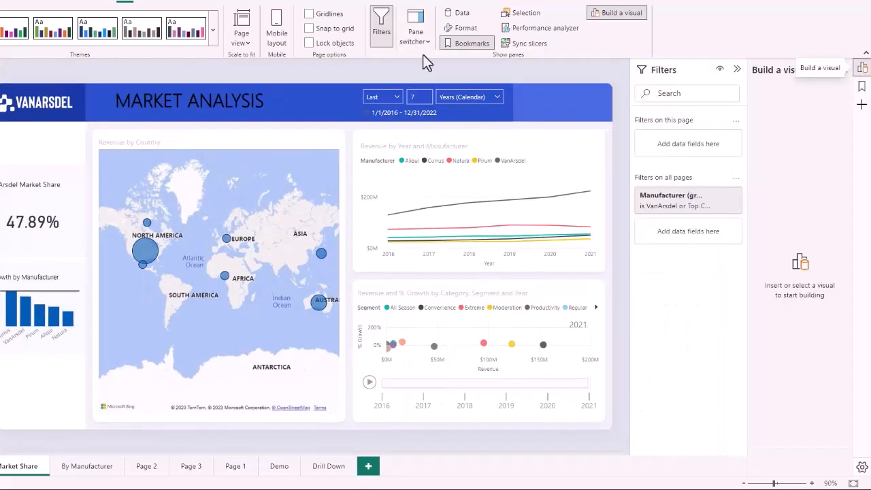
pyautogui.click(462, 15)
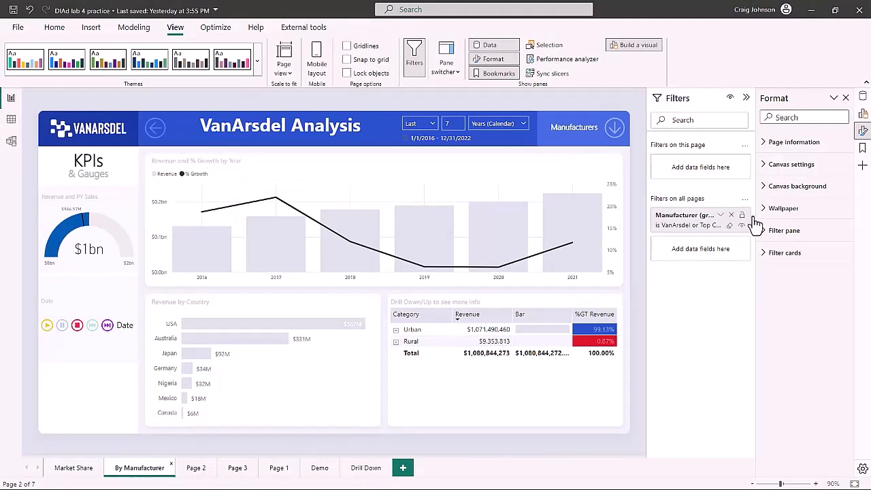
# Step: Set the By Manufacturer page type to Drillthrough with Country as the drill-through field, and collapse the Filters pane
pyautogui.click(767, 144)
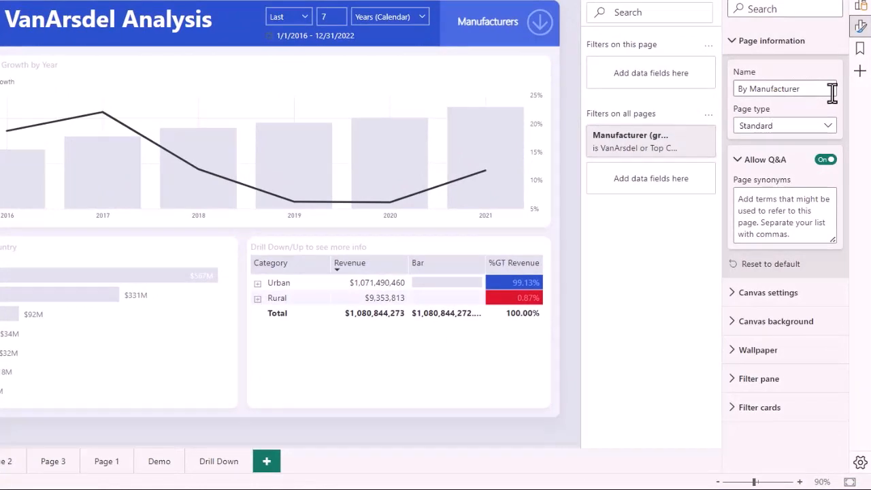
pyautogui.click(826, 129)
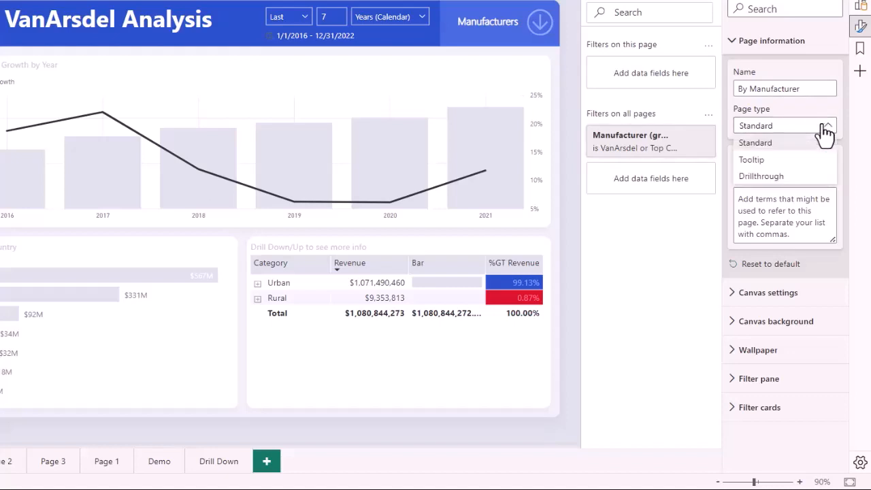
pyautogui.click(795, 178)
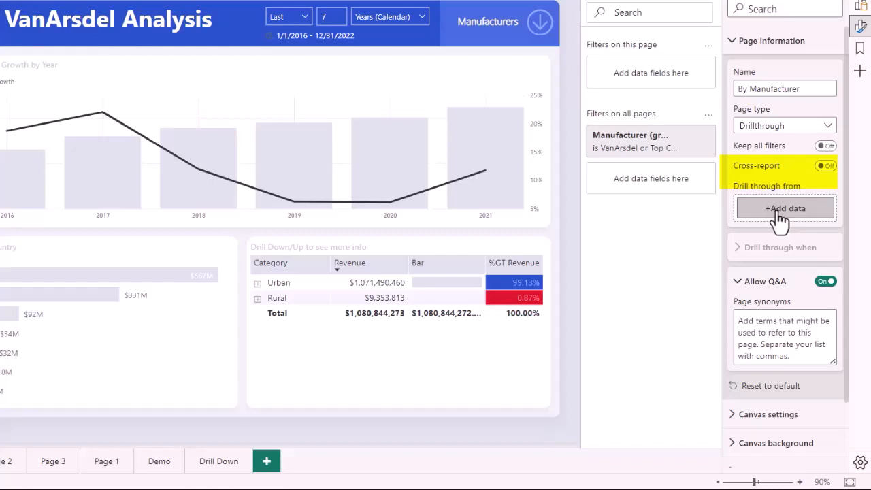
pyautogui.click(781, 218)
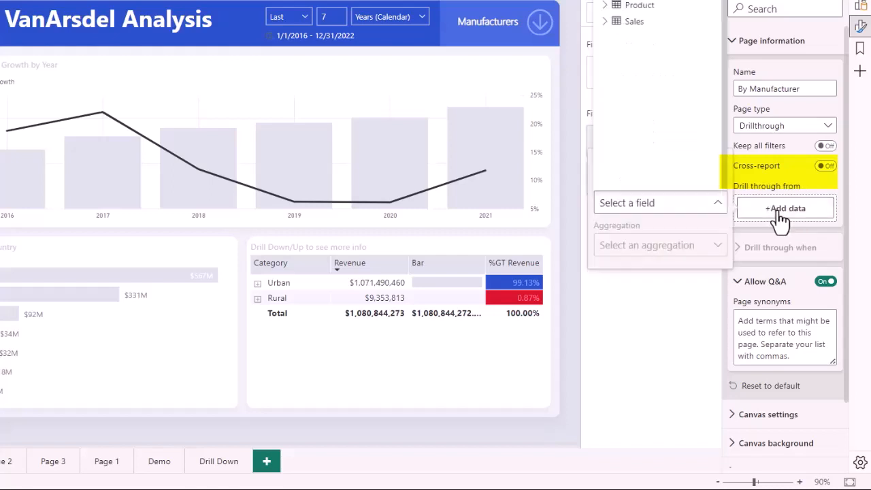
pyautogui.scroll(3, 653, 68)
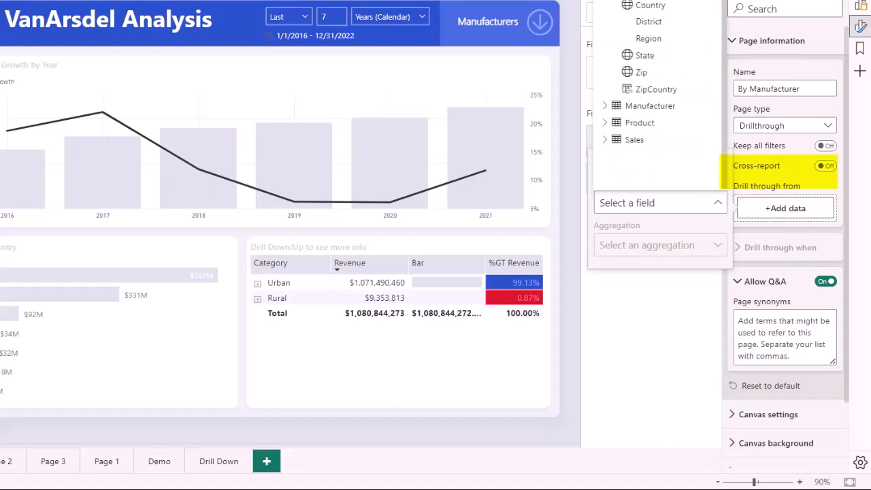
pyautogui.click(648, 8)
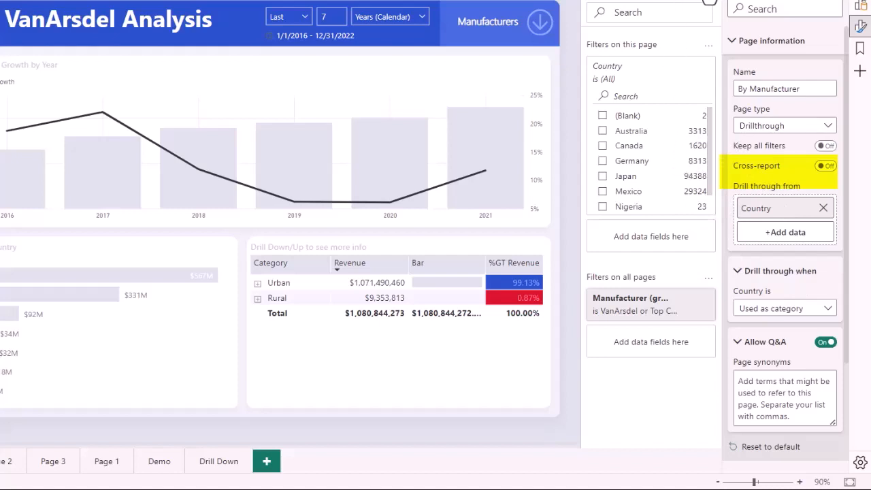
pyautogui.click(710, 2)
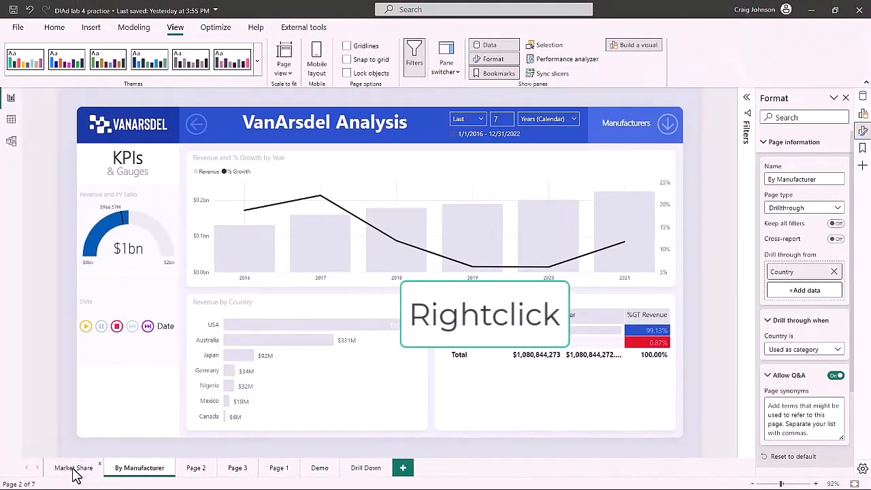
# Step: Drill through from the USA bubble on the Market Share map to By Manufacturer and inspect the revenue visuals there
pyautogui.click(74, 470)
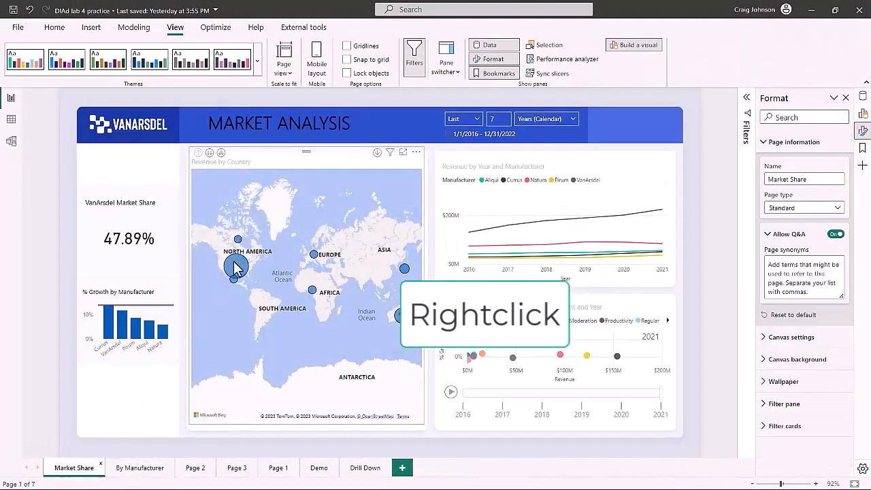
pyautogui.moveTo(237, 263)
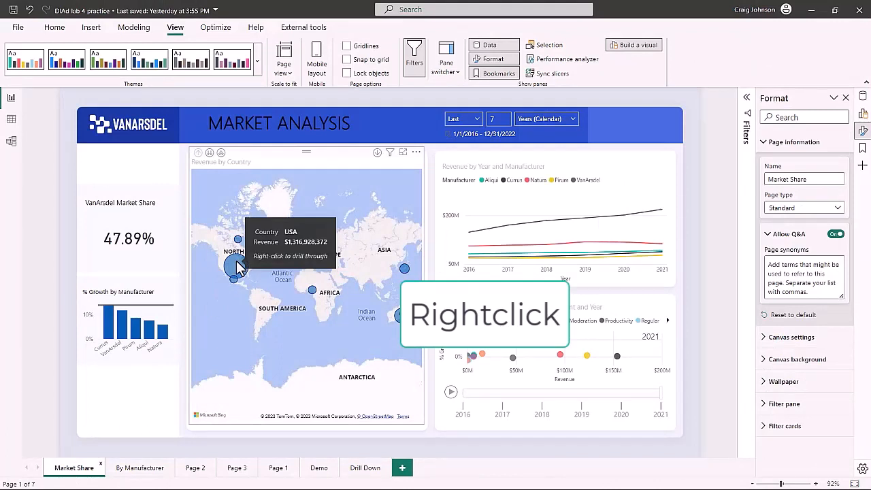
pyautogui.rightClick(237, 266)
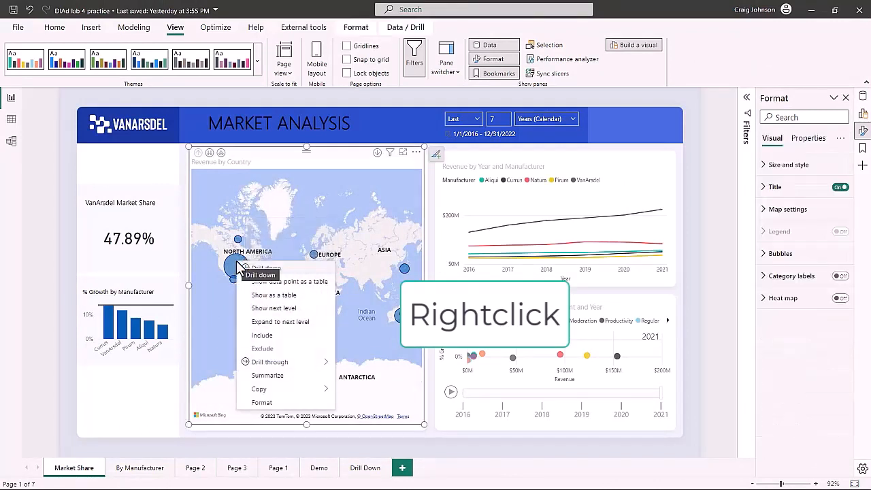
pyautogui.moveTo(269, 368)
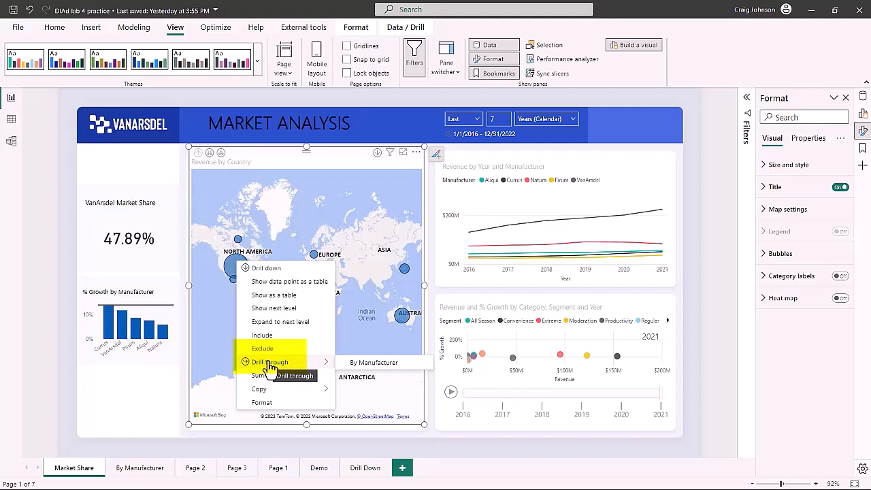
pyautogui.click(374, 363)
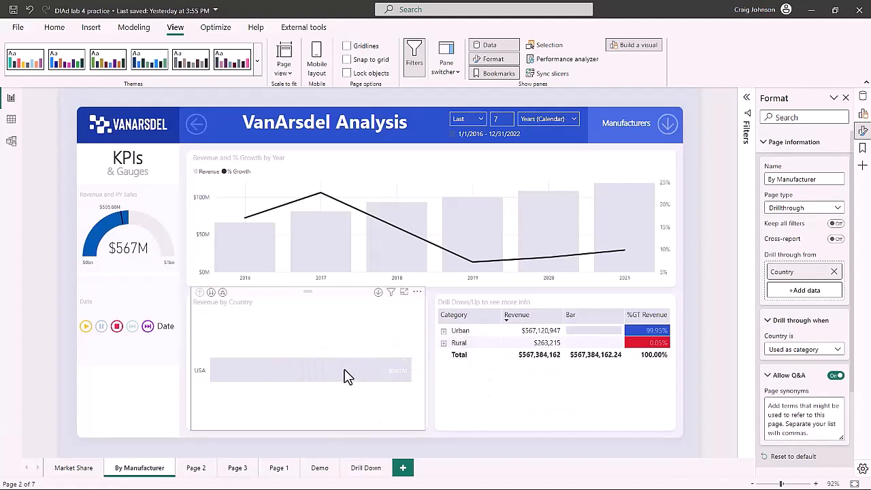
pyautogui.moveTo(346, 376)
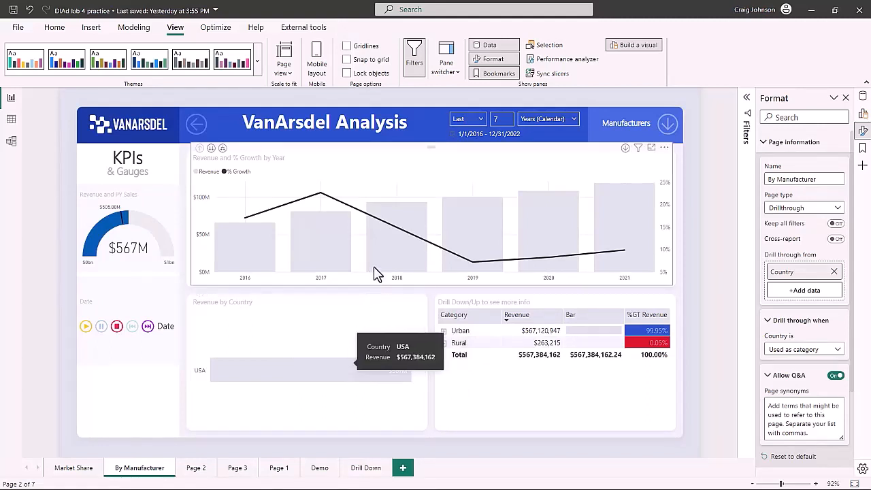
pyautogui.moveTo(393, 250)
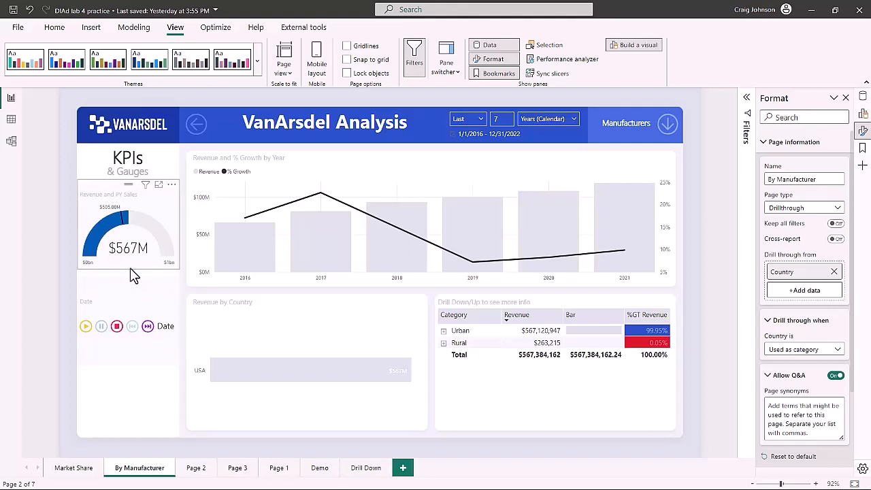
# Step: Return to Market Share, drill through from the Australia bubble to By Manufacturer, and inspect the revenue gauge
pyautogui.keyDown('ctrl'); pyautogui.click(196, 129); pyautogui.keyUp('ctrl')
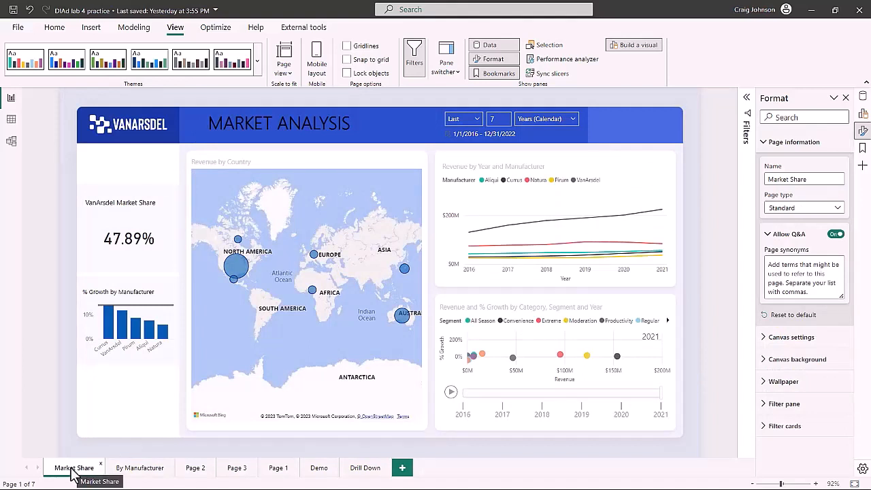
pyautogui.moveTo(403, 322)
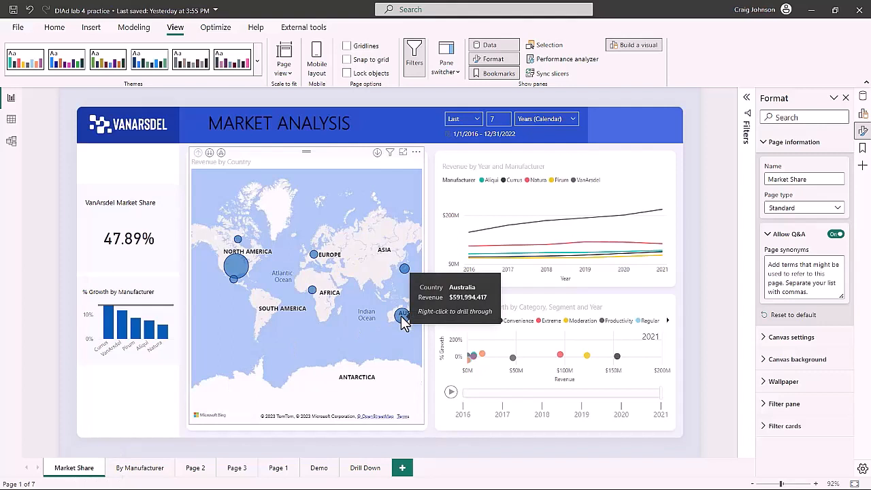
pyautogui.rightClick(403, 323)
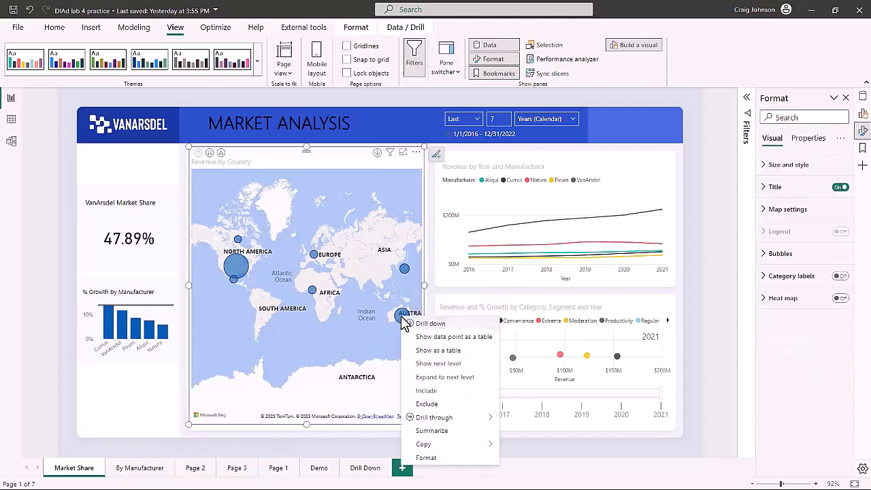
pyautogui.moveTo(427, 421)
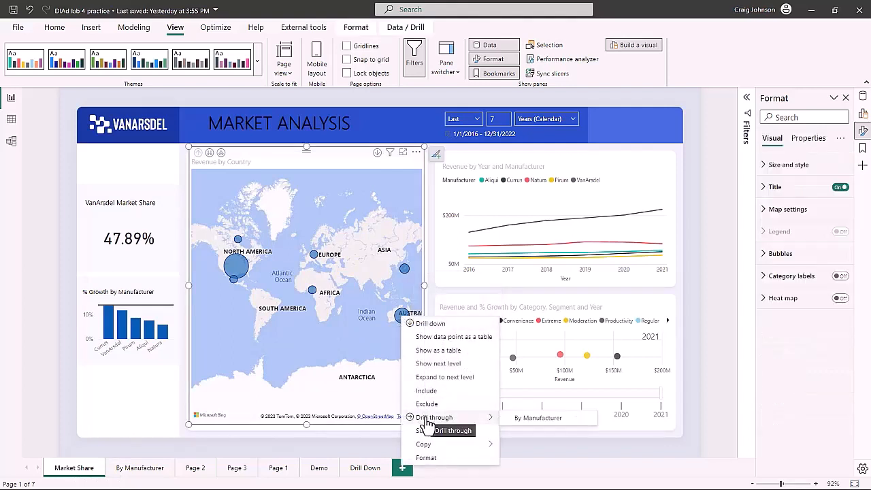
pyautogui.click(529, 420)
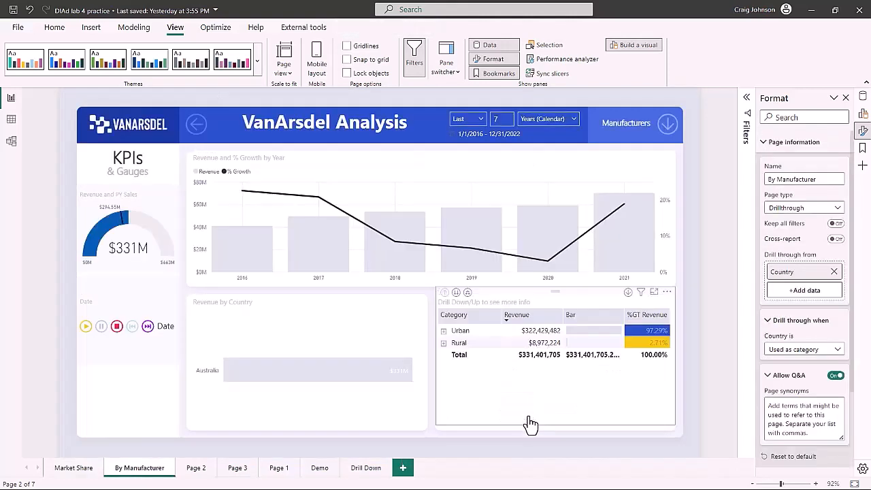
pyautogui.moveTo(128, 243)
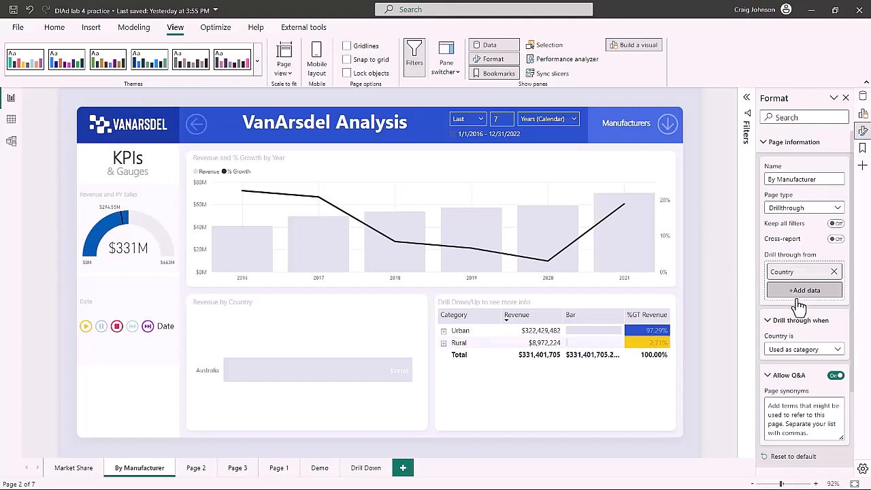
# Step: Remove Country from the By Manufacturer drill-through fields, browse the Product fields, and add Country again from the Geography table
pyautogui.click(835, 272)
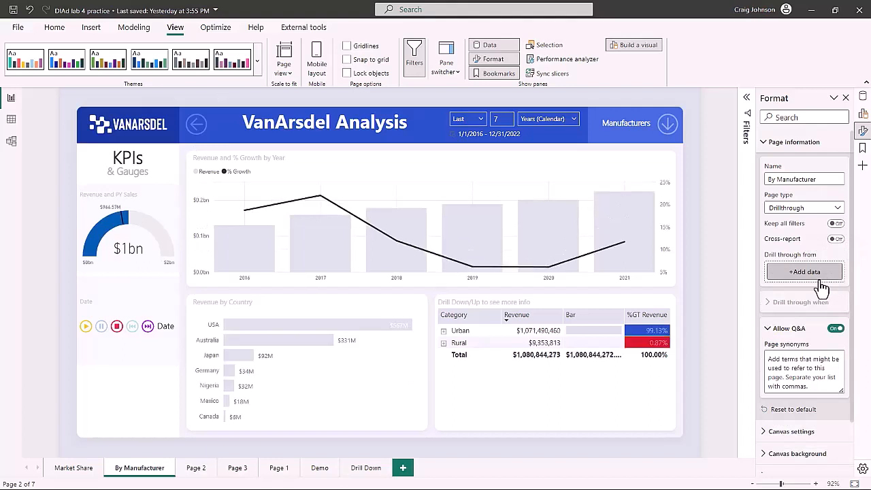
pyautogui.click(803, 274)
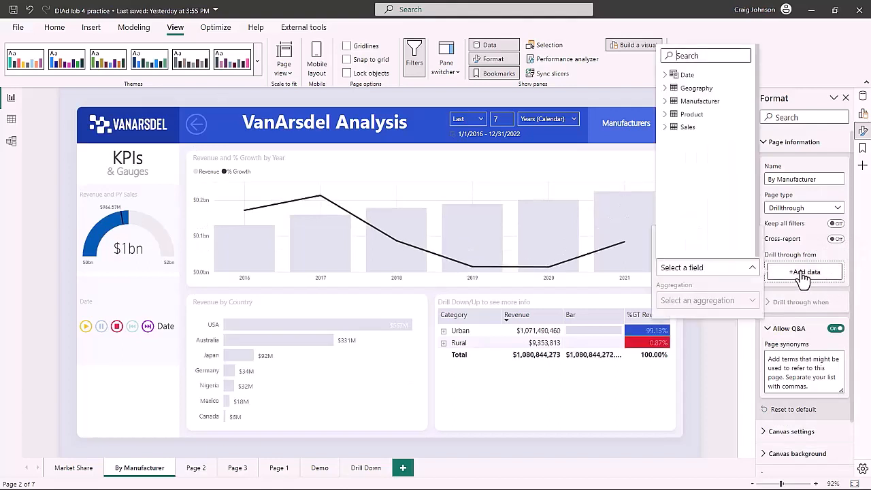
pyautogui.click(665, 114)
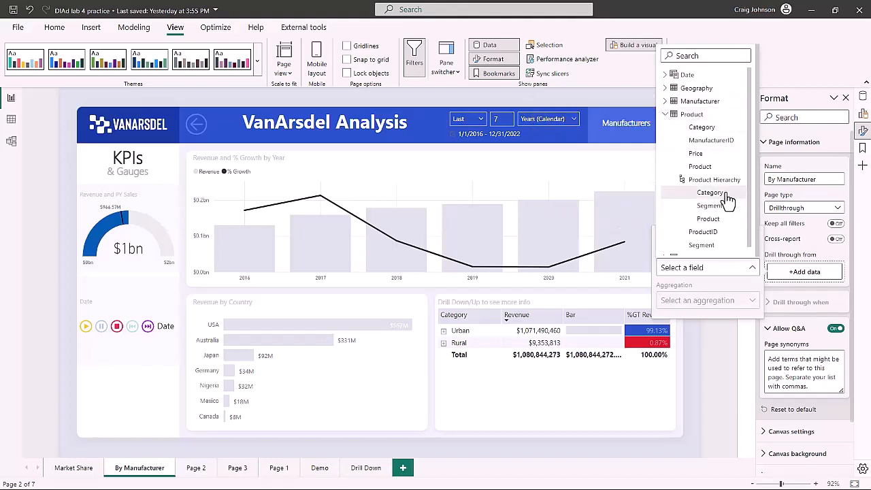
pyautogui.click(666, 88)
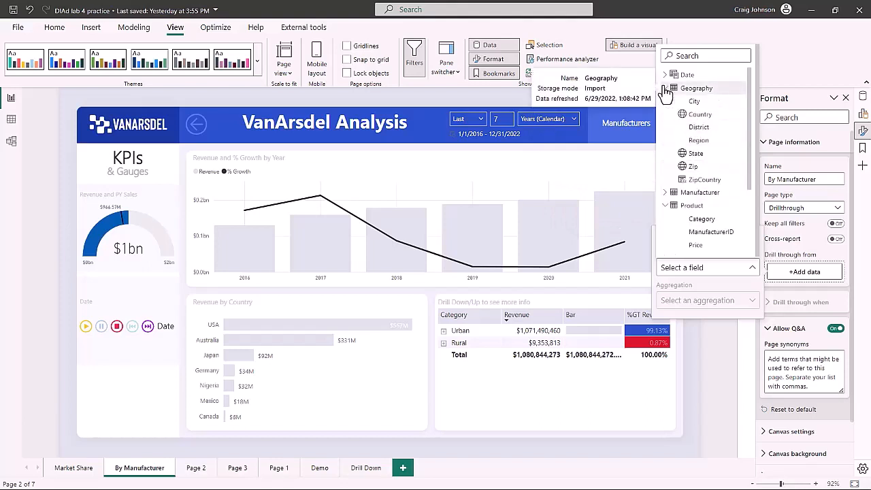
pyautogui.click(706, 121)
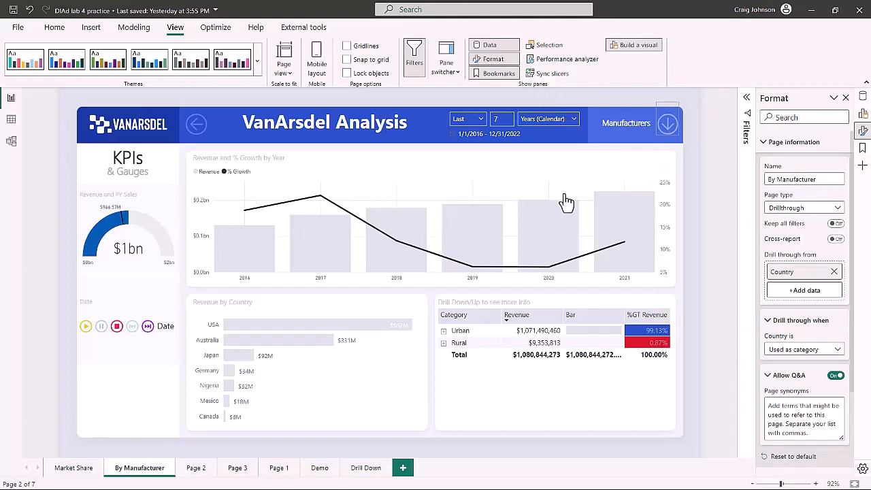
# Step: Drill through from the Germany bubble on the Market Share map to By Manufacturer, and return to the map's USA bubble
pyautogui.click(72, 468)
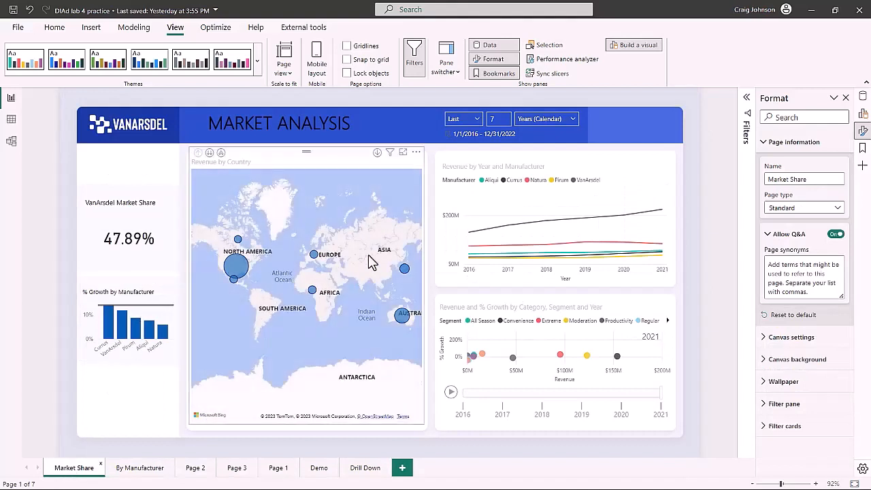
pyautogui.rightClick(313, 256)
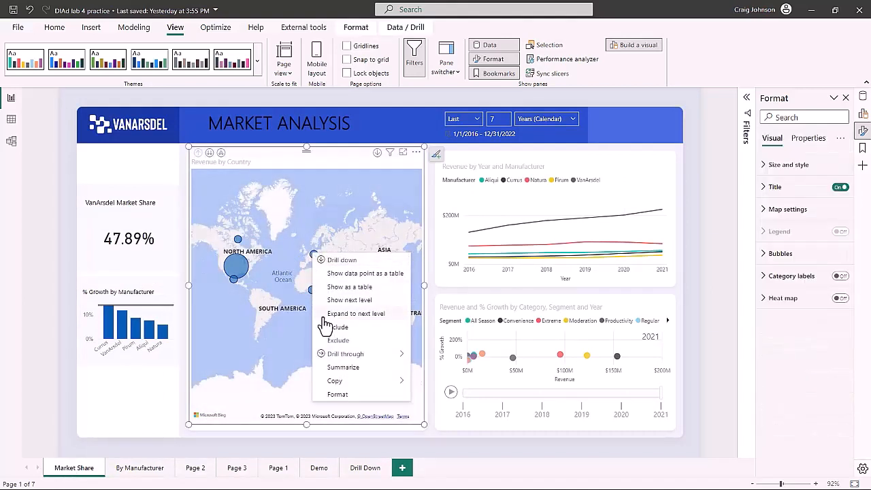
pyautogui.moveTo(336, 359)
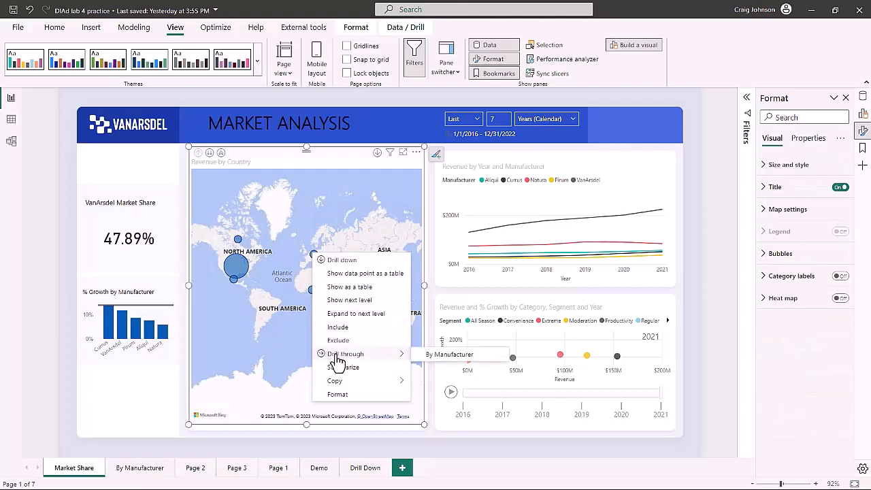
pyautogui.click(440, 355)
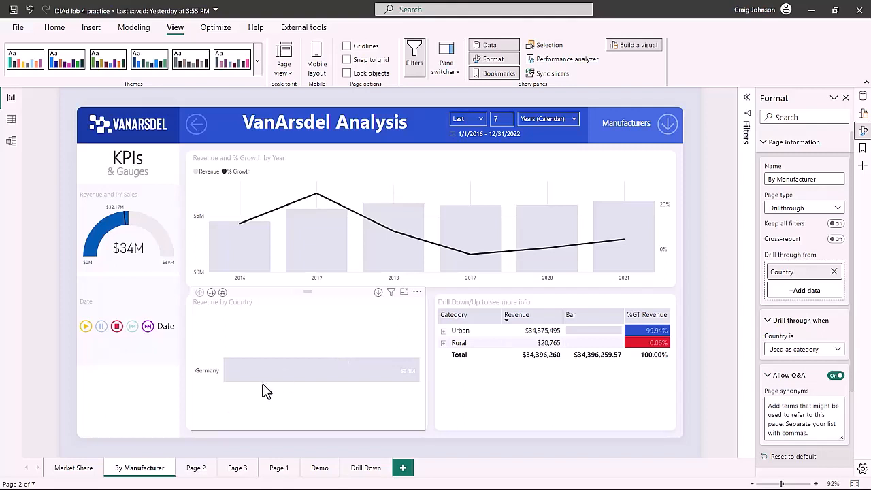
pyautogui.click(71, 468)
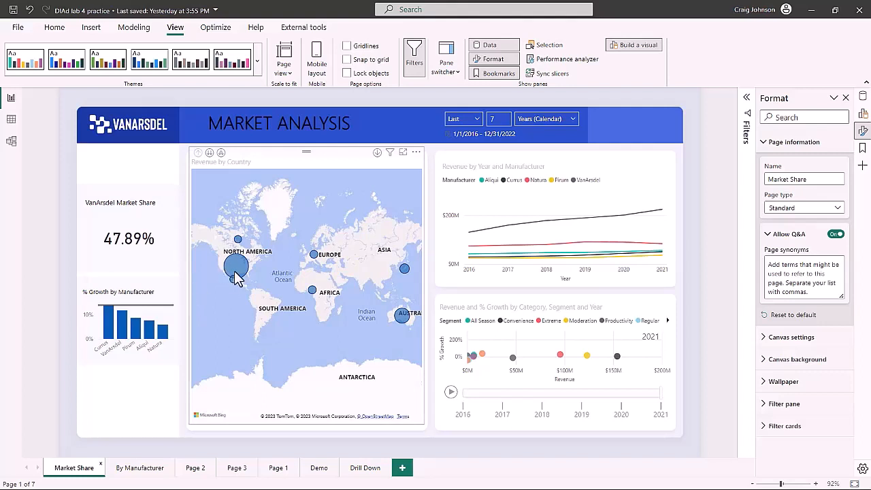
pyautogui.moveTo(235, 270)
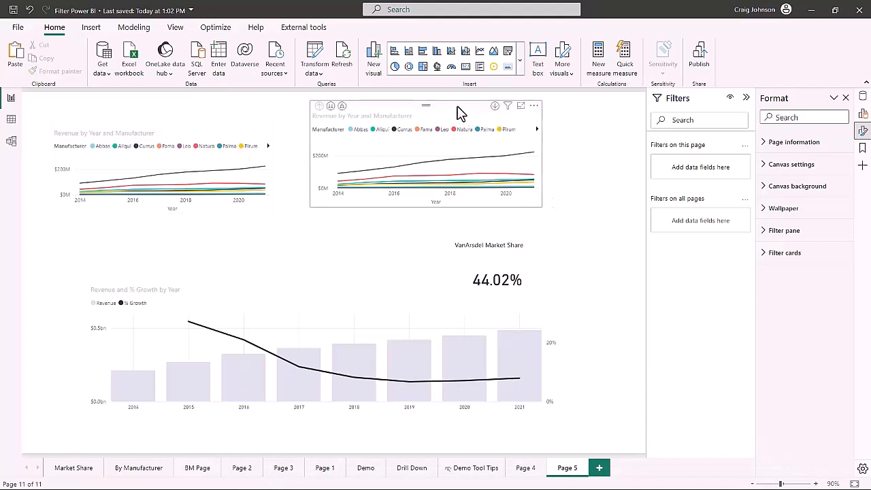
# Step: Move the second Revenue by Year and Manufacturer line chart slightly to the right, and close the Format and Build a visual panes
pyautogui.moveTo(498, 119); pyautogui.dragTo(536, 126)
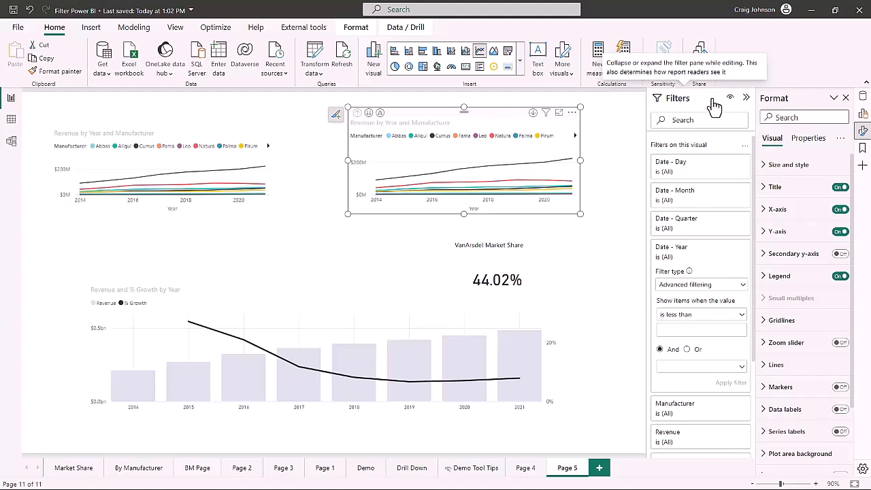
pyautogui.click(847, 100)
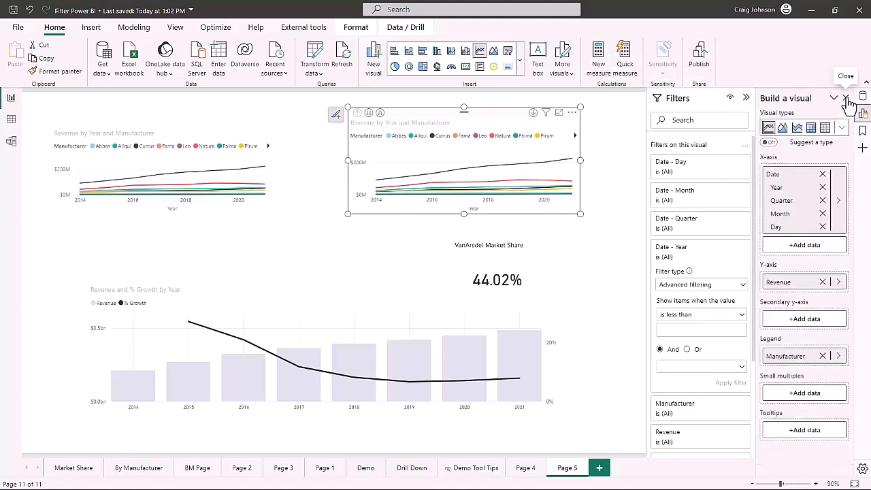
pyautogui.click(847, 100)
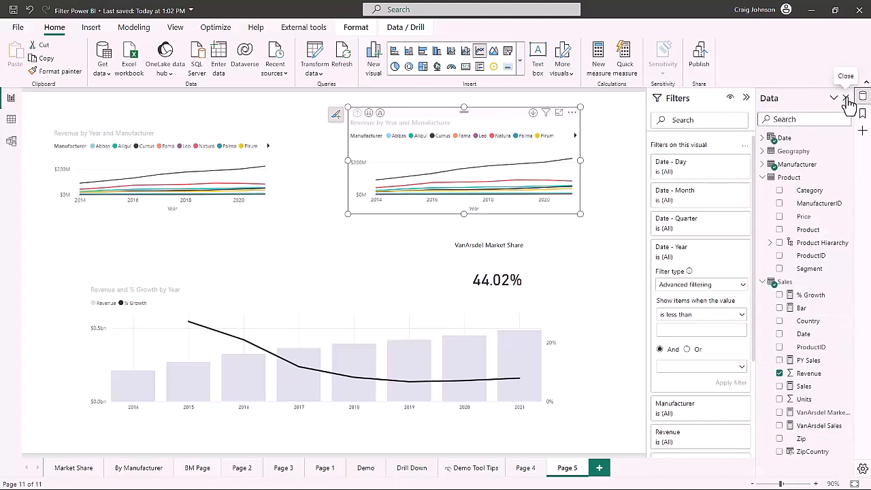
# Step: Close the remaining Bookmarks, Format and Data panes so that only the Filters pane stays open beside Page 5
pyautogui.click(177, 32)
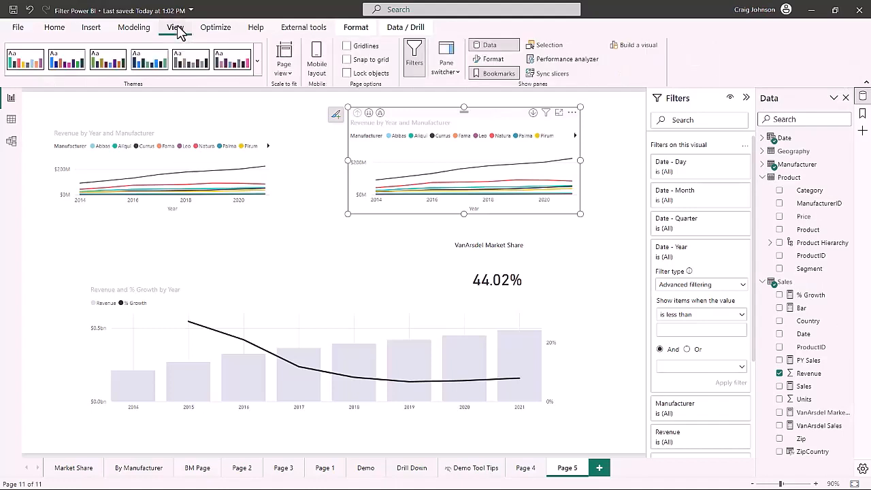
pyautogui.click(455, 74)
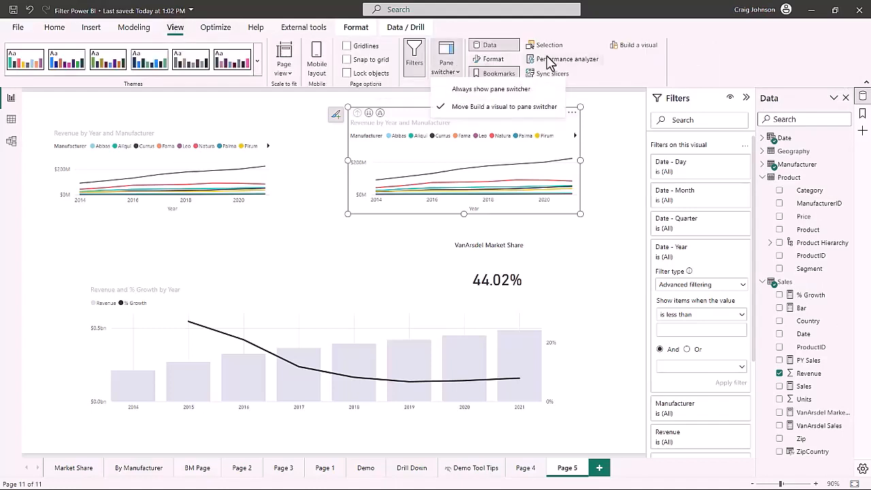
pyautogui.click(589, 29)
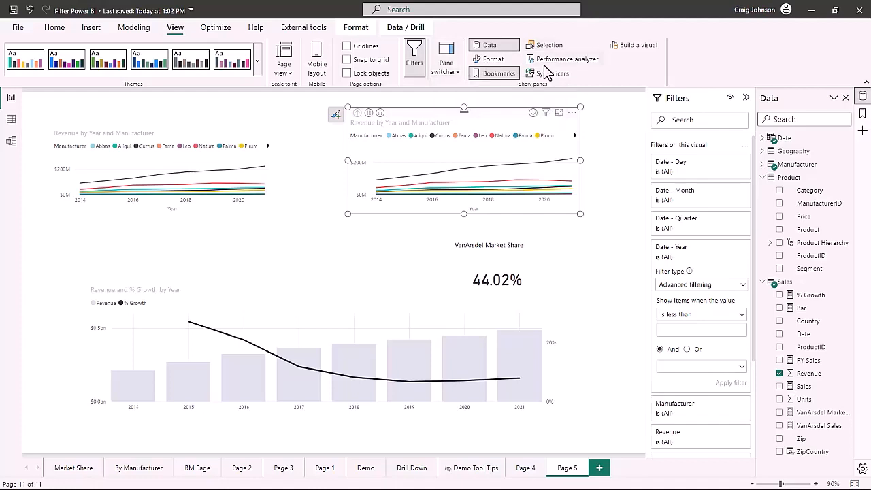
pyautogui.click(493, 59)
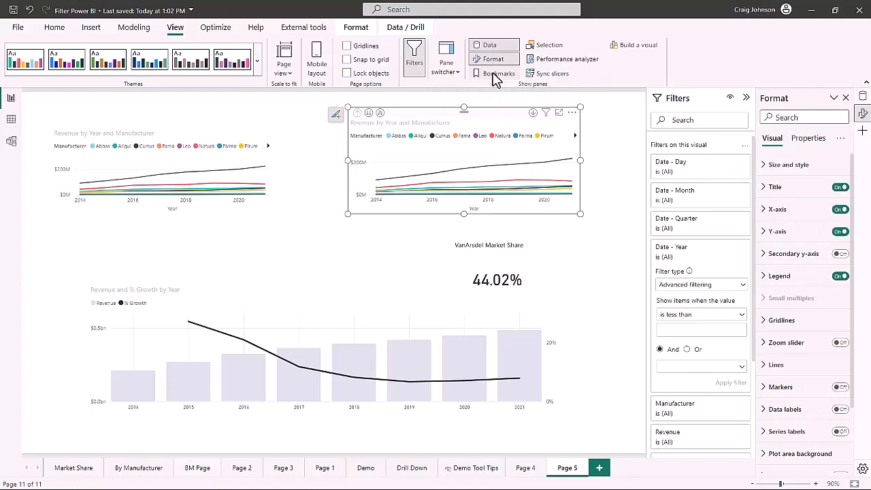
pyautogui.click(495, 76)
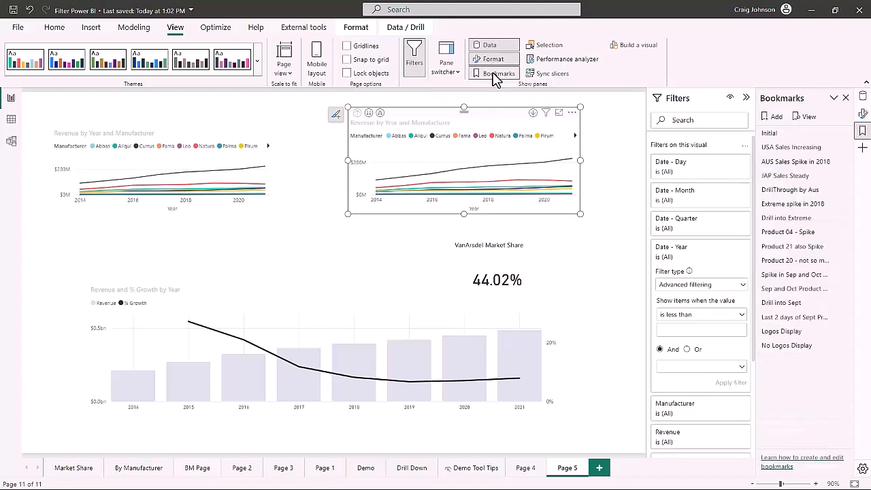
pyautogui.click(495, 76)
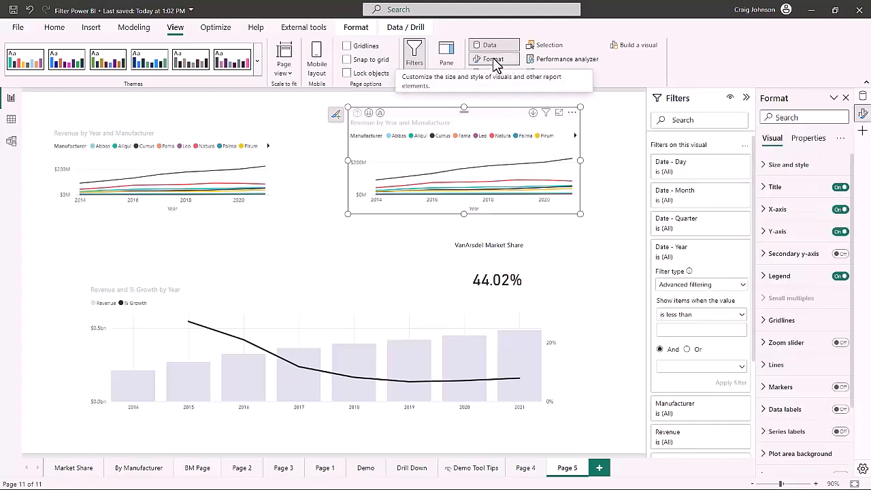
pyautogui.click(494, 61)
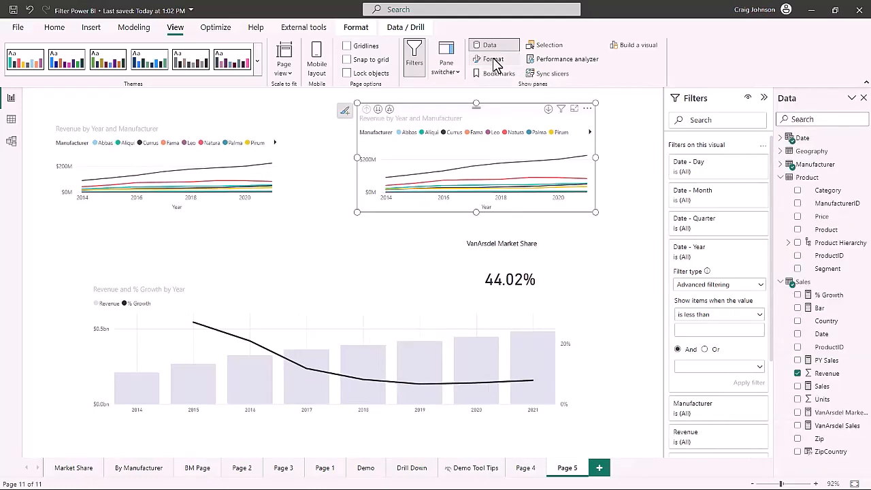
pyautogui.click(864, 100)
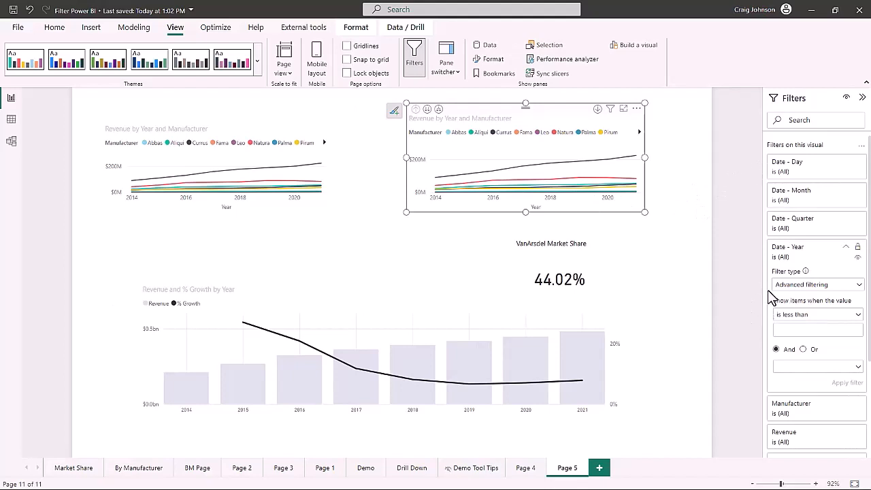
# Step: Widen the Filters pane and add Country from the Geography table as a page-level filter, with no visual selected
pyautogui.moveTo(761, 292); pyautogui.dragTo(682, 304)
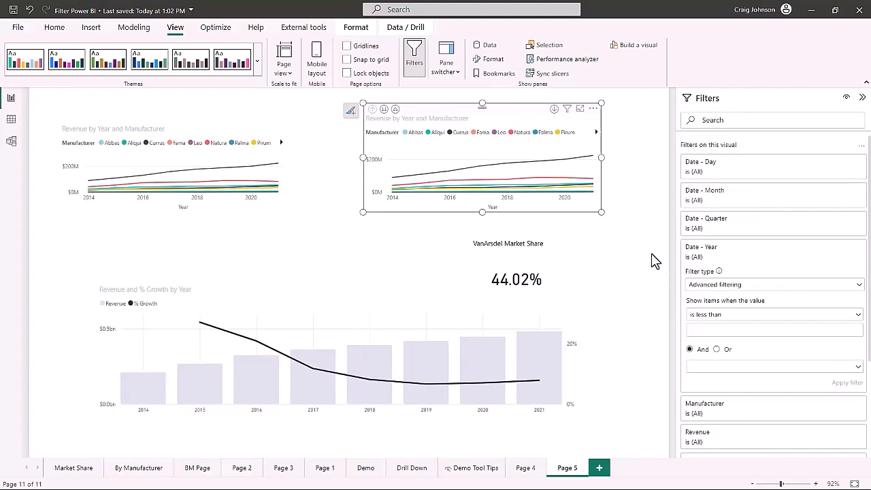
pyautogui.click(644, 141)
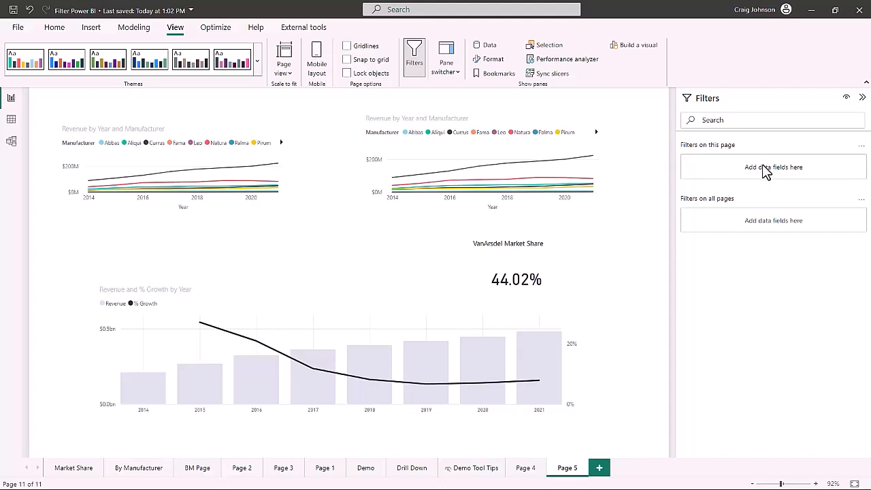
pyautogui.click(488, 46)
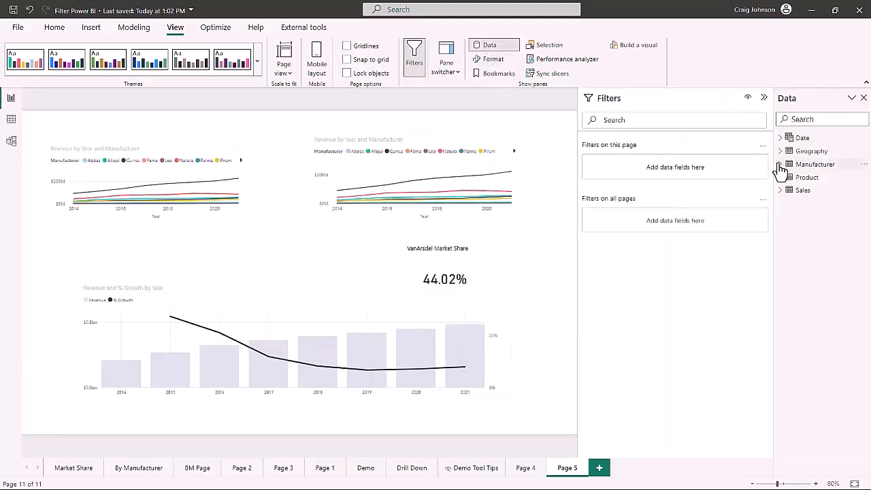
pyautogui.click(781, 153)
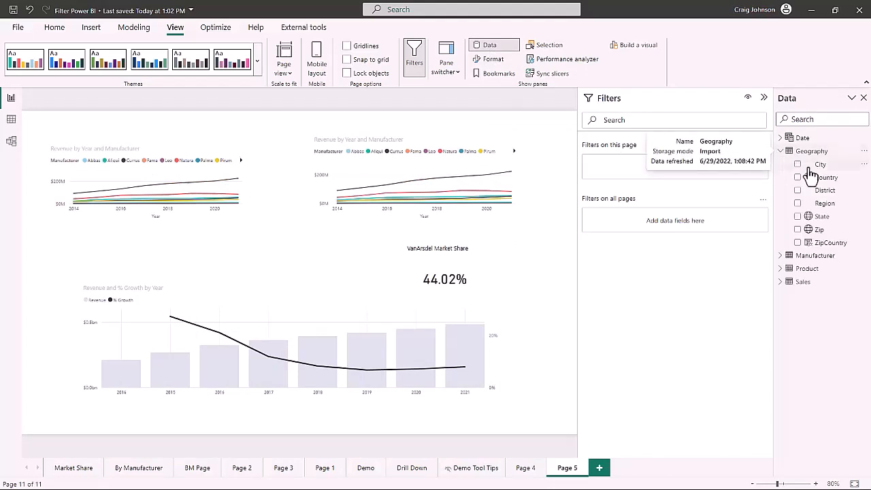
pyautogui.click(798, 177)
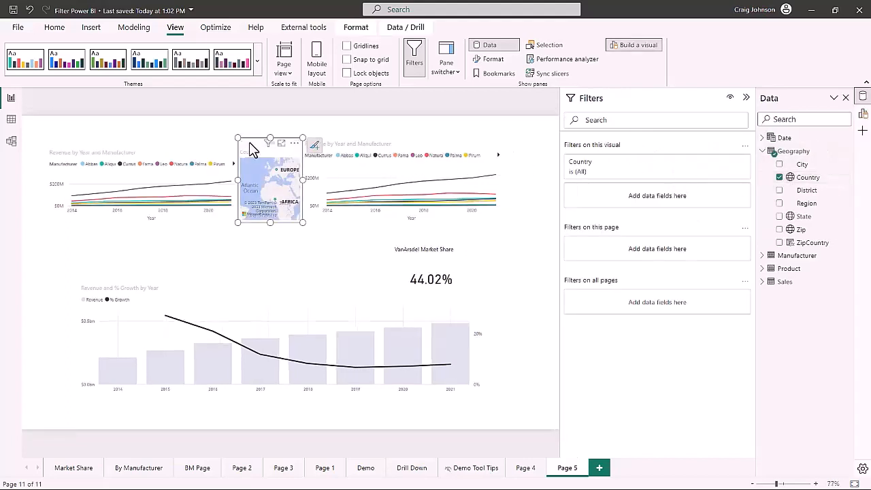
pyautogui.press('Delete')
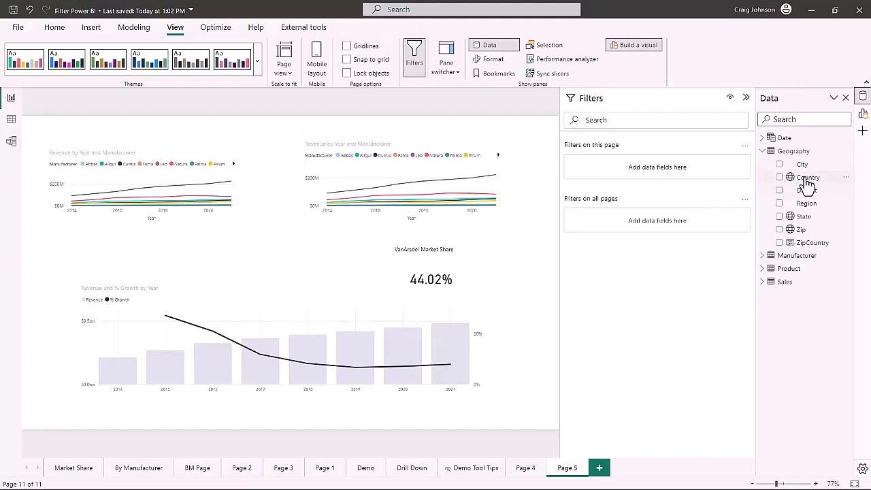
pyautogui.moveTo(807, 184); pyautogui.dragTo(661, 209)
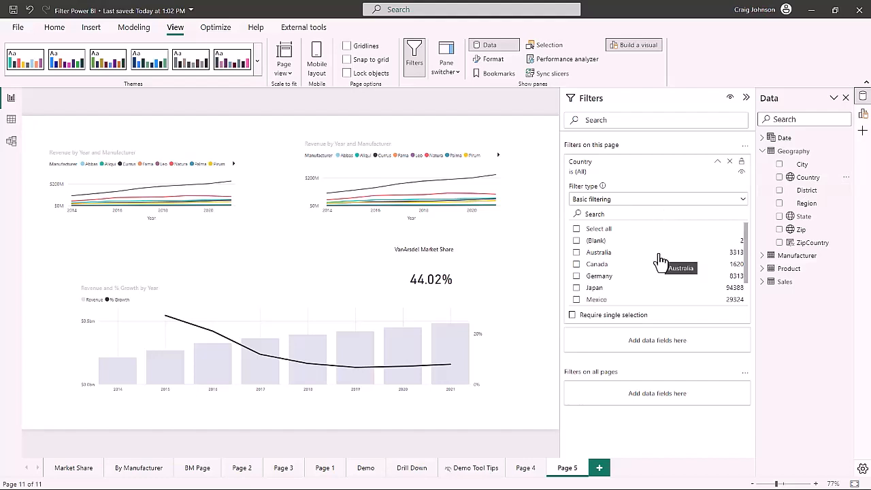
# Step: Try the page-level Country filter with Canada and with USA, clearing each selection again
pyautogui.scroll(-1, 660, 261)
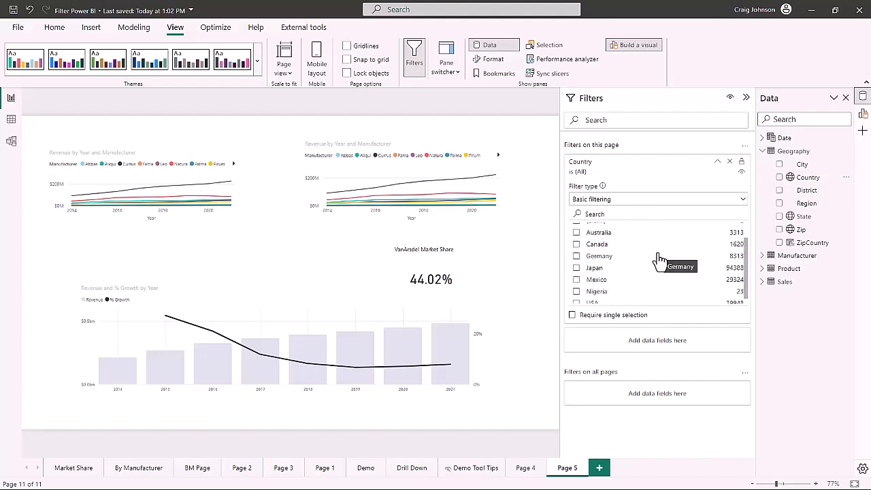
pyautogui.click(577, 244)
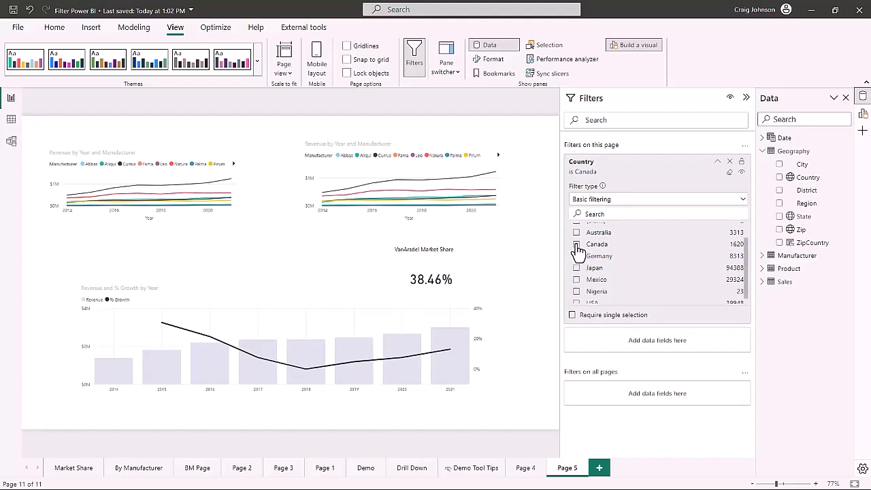
pyautogui.click(577, 245)
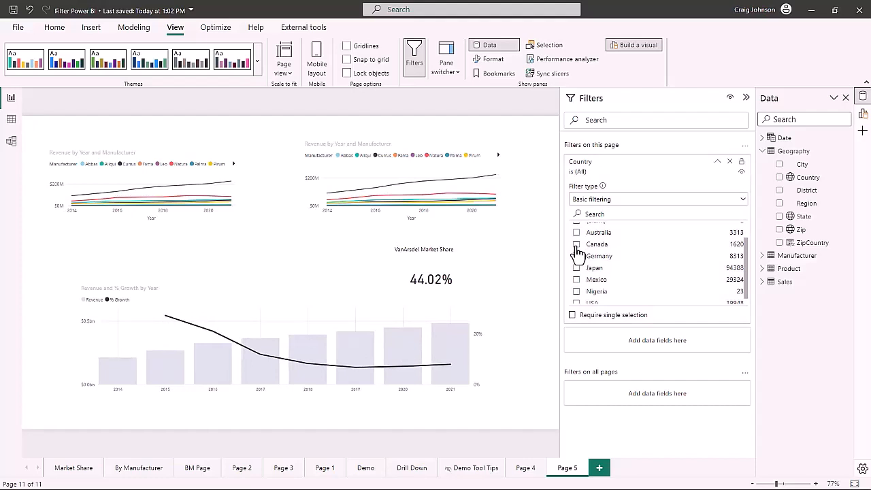
pyautogui.scroll(-1, 599, 258)
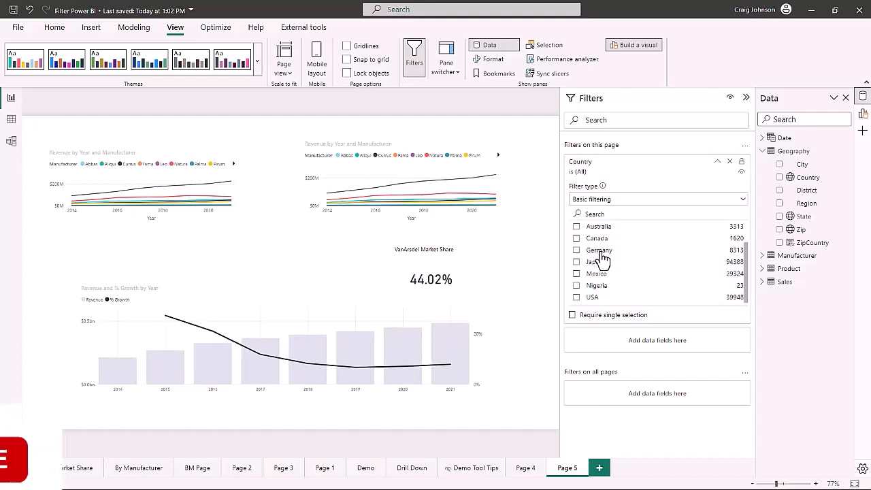
pyautogui.click(578, 299)
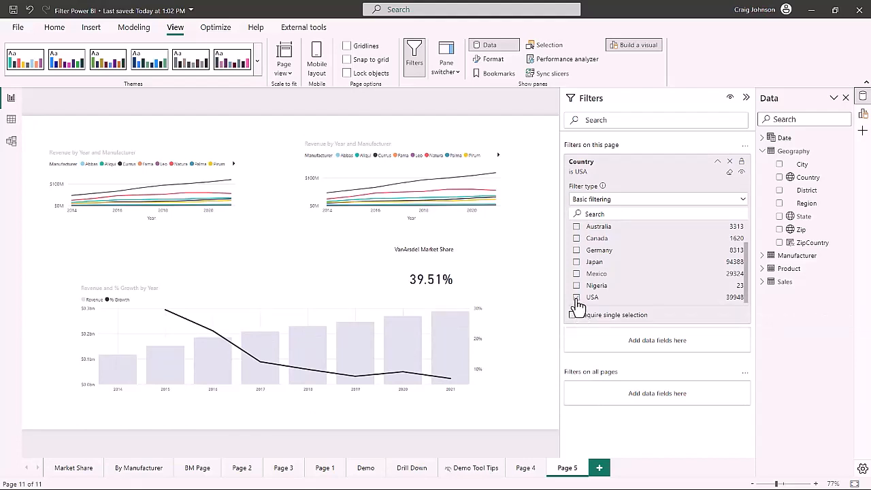
pyautogui.click(578, 300)
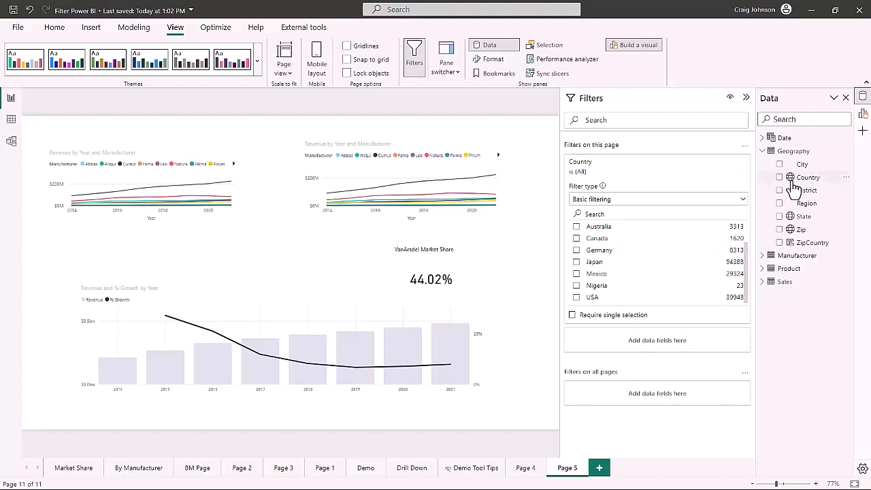
# Step: Add Country as an all-pages filter set to Canada, and check its effect on the Market Share and By Manufacturer pages
pyautogui.moveTo(803, 179); pyautogui.dragTo(661, 405)
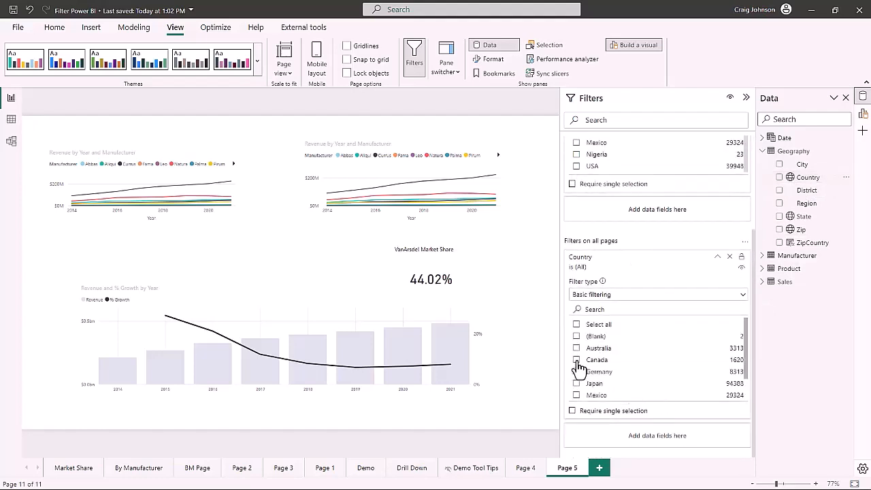
pyautogui.click(576, 361)
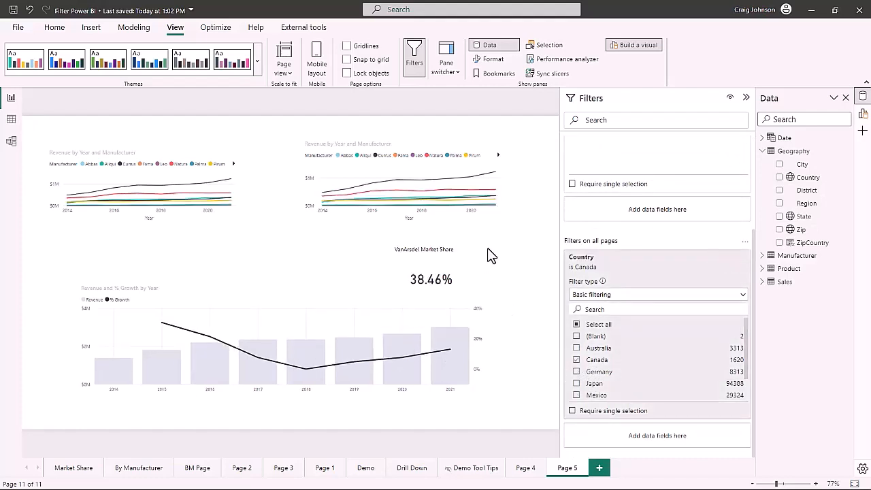
pyautogui.click(74, 469)
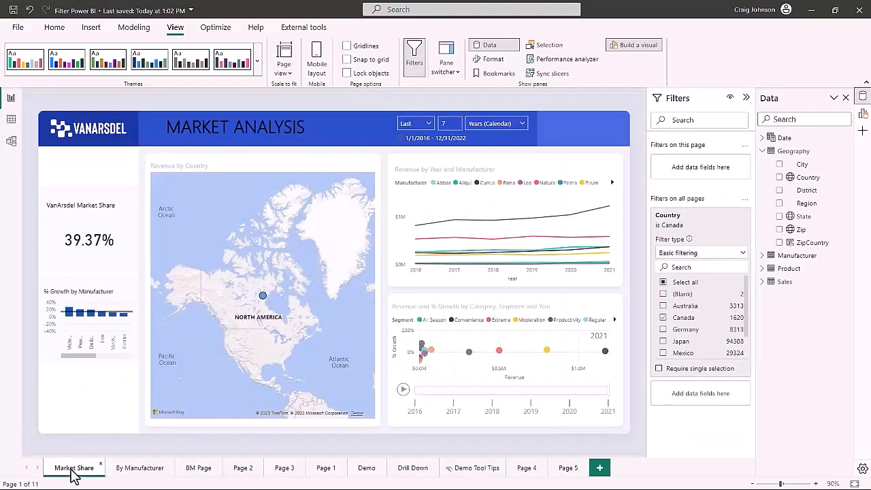
pyautogui.moveTo(264, 298)
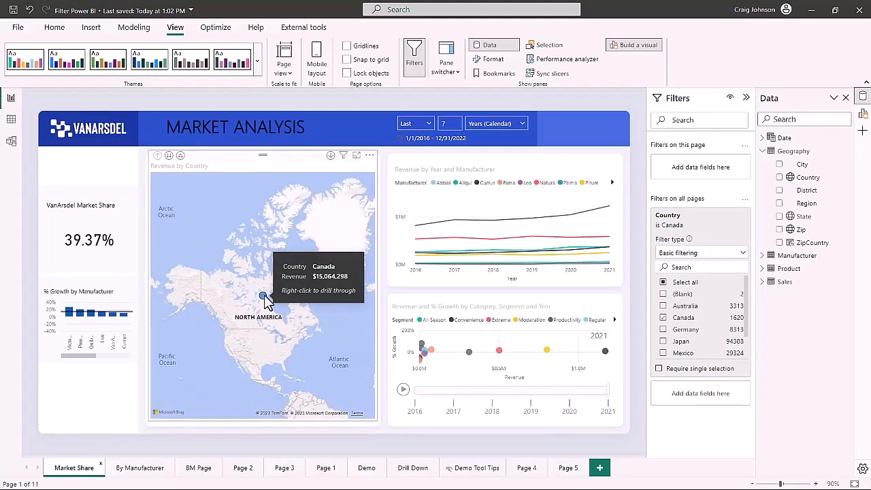
pyautogui.click(138, 469)
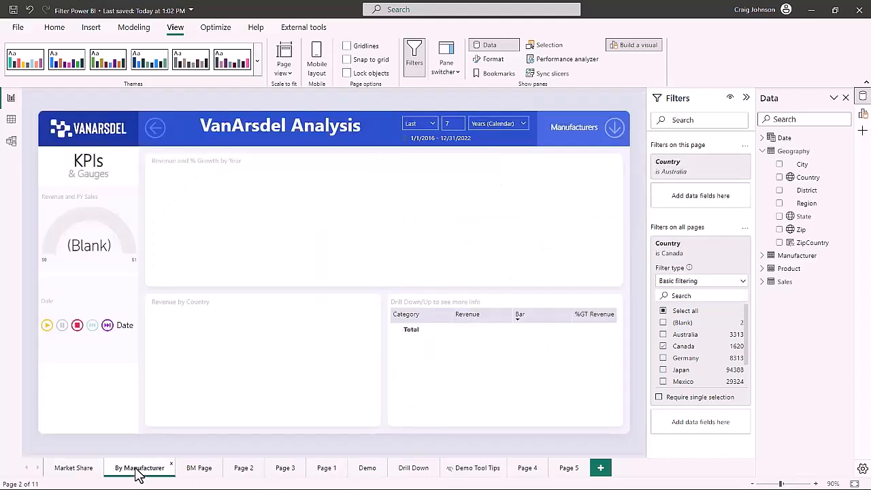
pyautogui.click(77, 471)
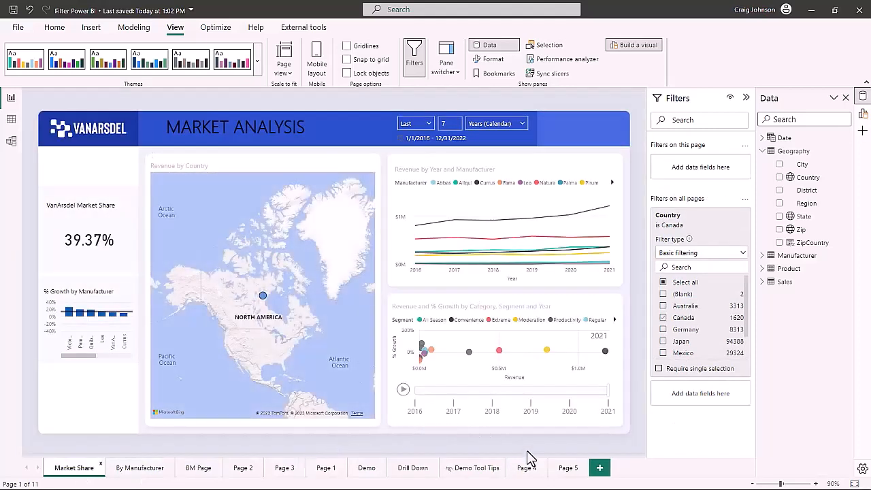
# Step: Return to Page 5 and remove the Country filters from both the all-pages and page-level filters
pyautogui.click(570, 469)
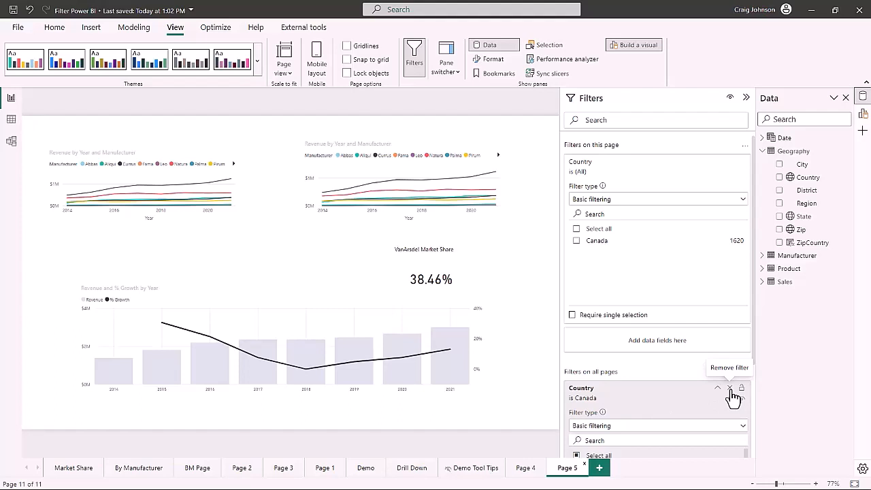
pyautogui.click(730, 390)
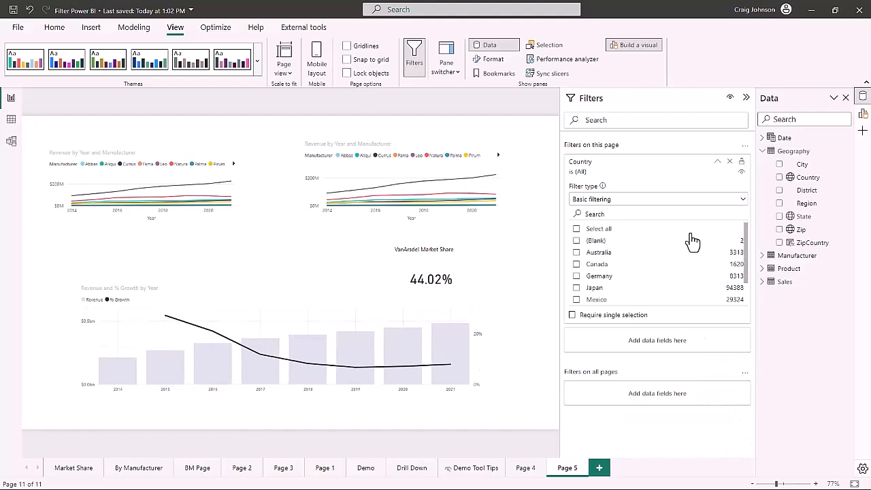
pyautogui.click(730, 164)
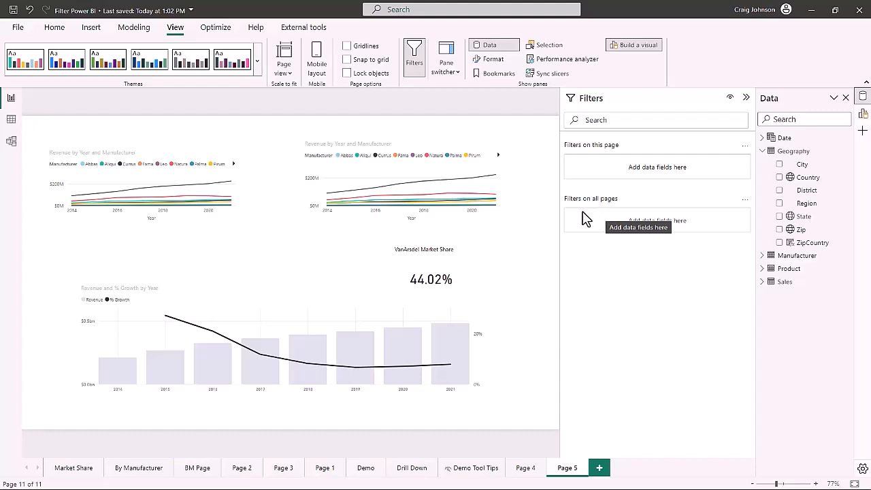
# Step: Select the right-hand Revenue by Year and Manufacturer chart and set its Date - Year filter to basic filtering with 2016, 2017 and 2018
pyautogui.click(485, 151)
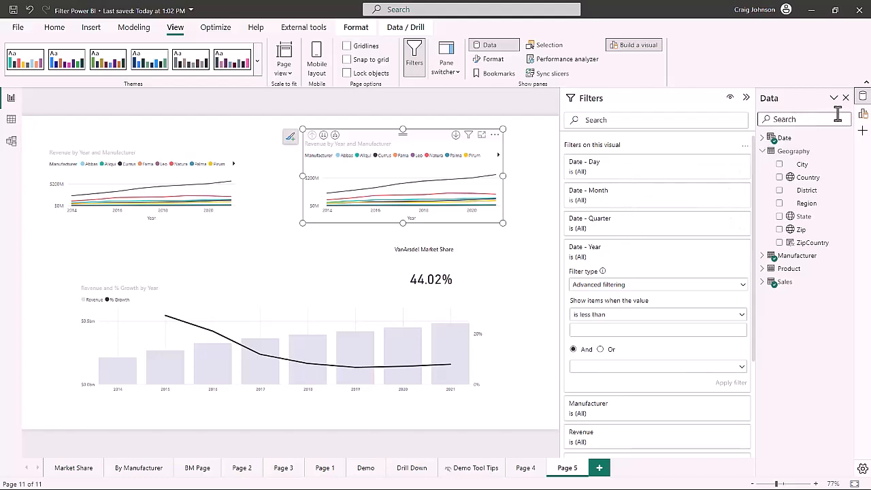
pyautogui.click(862, 114)
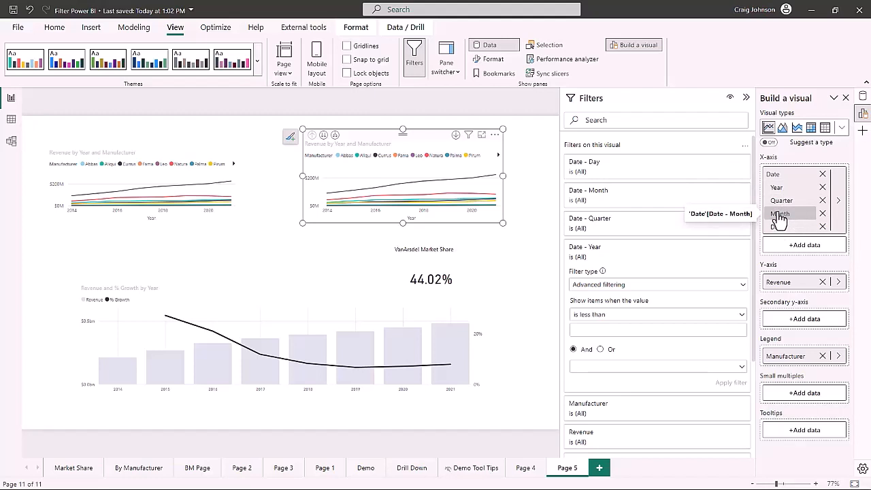
pyautogui.click(659, 286)
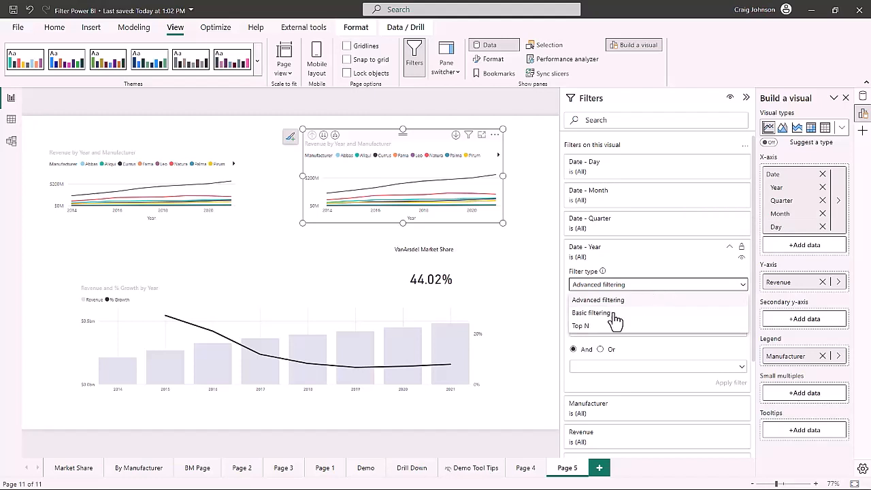
pyautogui.click(608, 315)
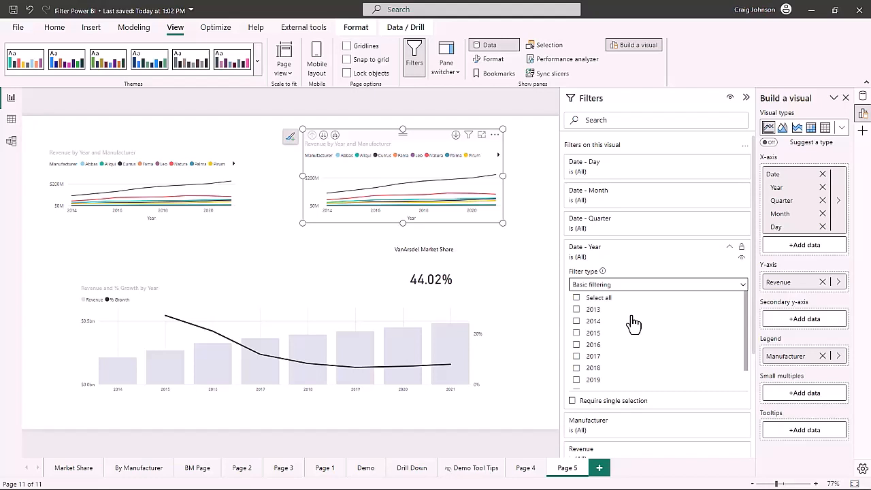
pyautogui.scroll(-1, 633, 324)
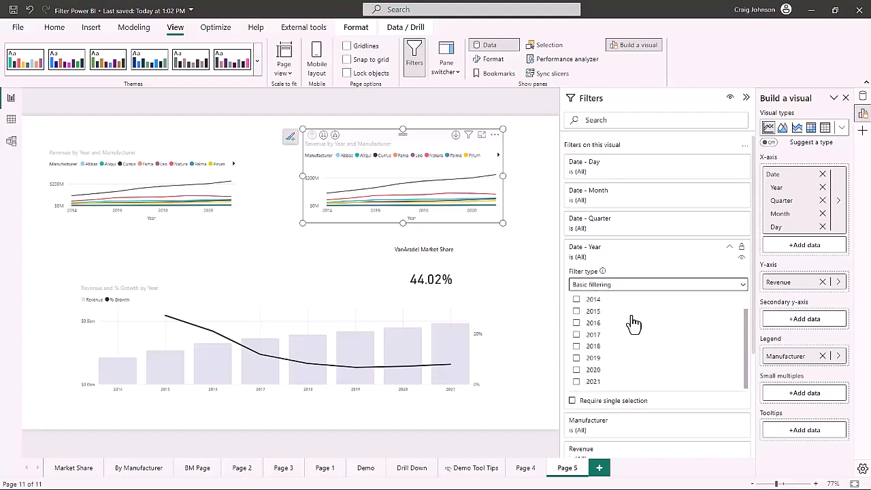
pyautogui.click(576, 348)
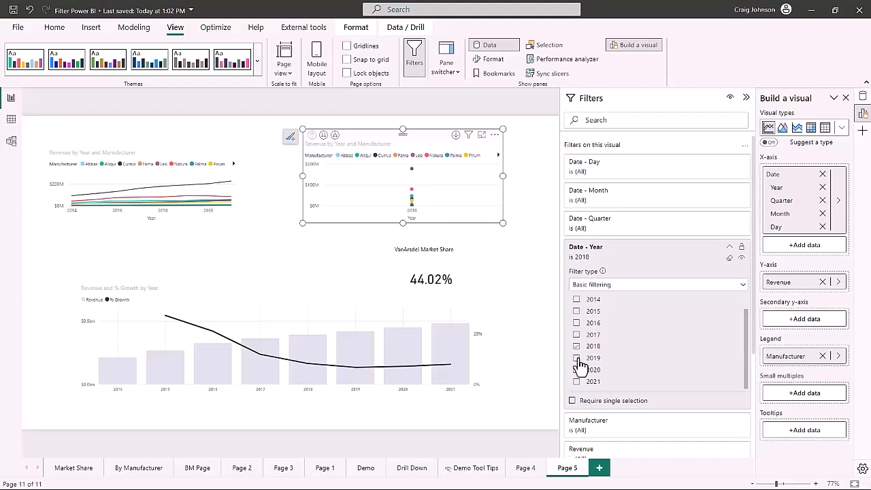
pyautogui.click(577, 345)
pyautogui.click(577, 323)
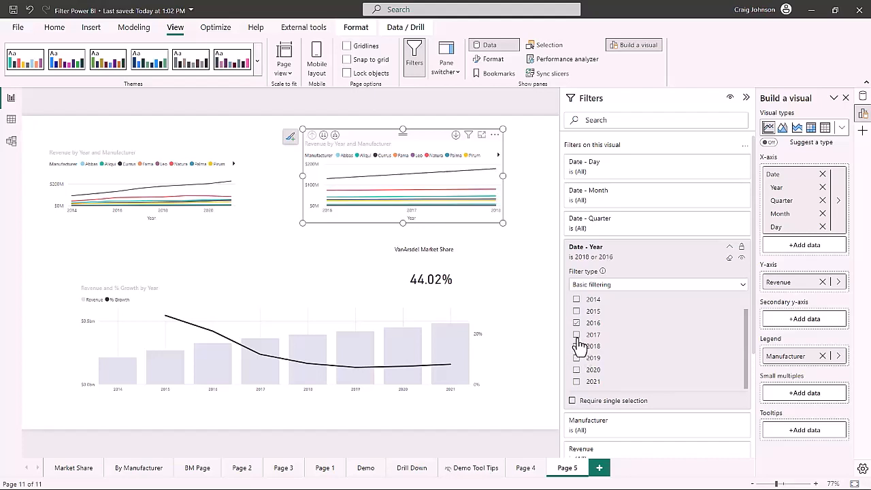
pyautogui.click(577, 335)
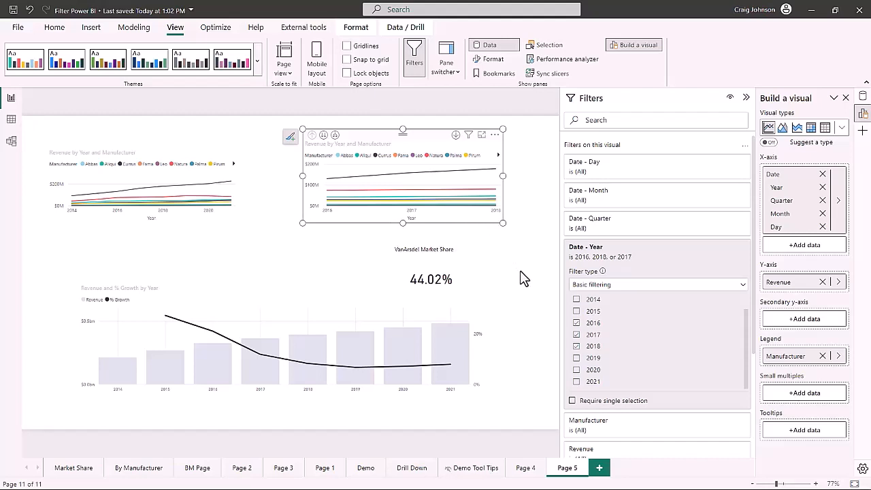
# Step: Try February in the chart's Date - Month visual-level filter, then clear it and collapse the filter card
pyautogui.click(644, 199)
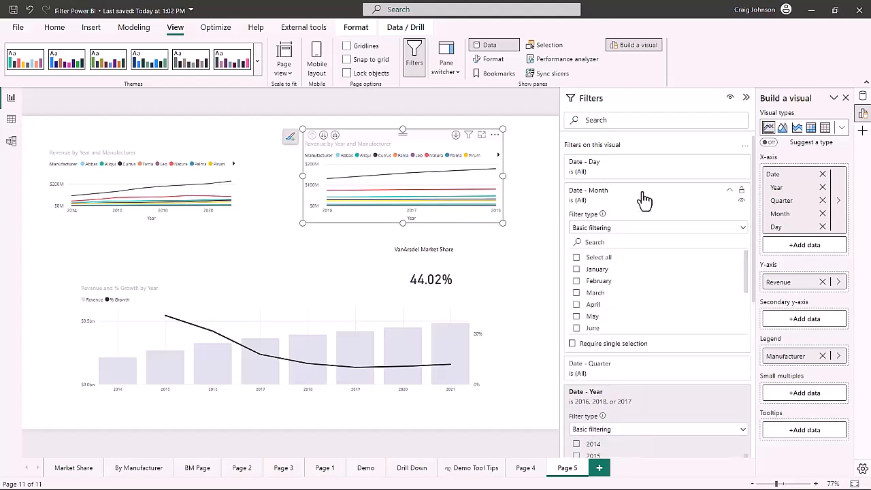
pyautogui.click(577, 281)
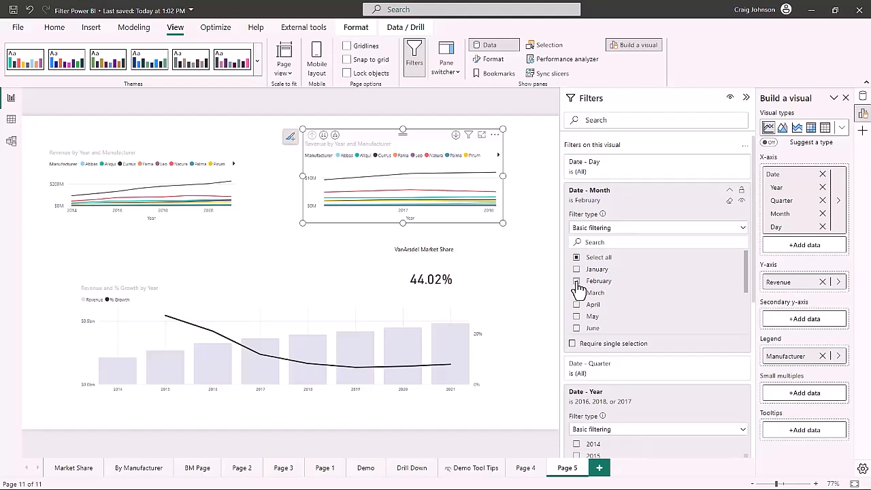
pyautogui.moveTo(347, 199)
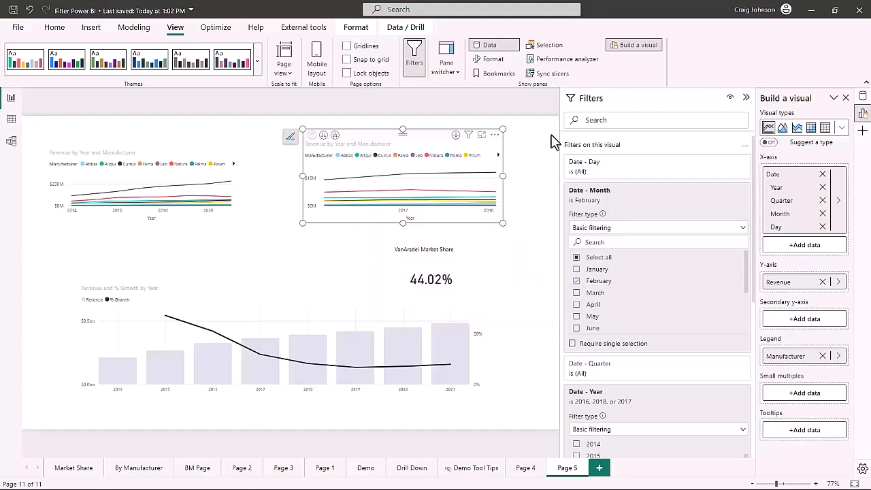
pyautogui.click(577, 281)
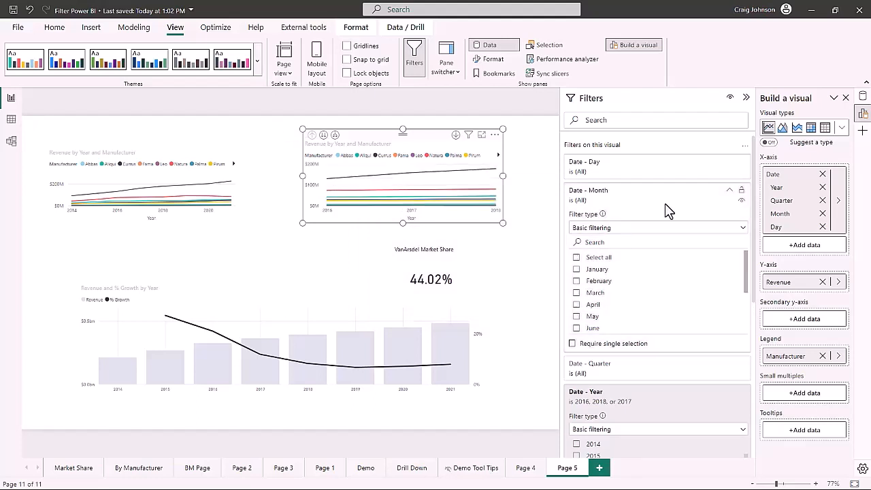
pyautogui.click(731, 195)
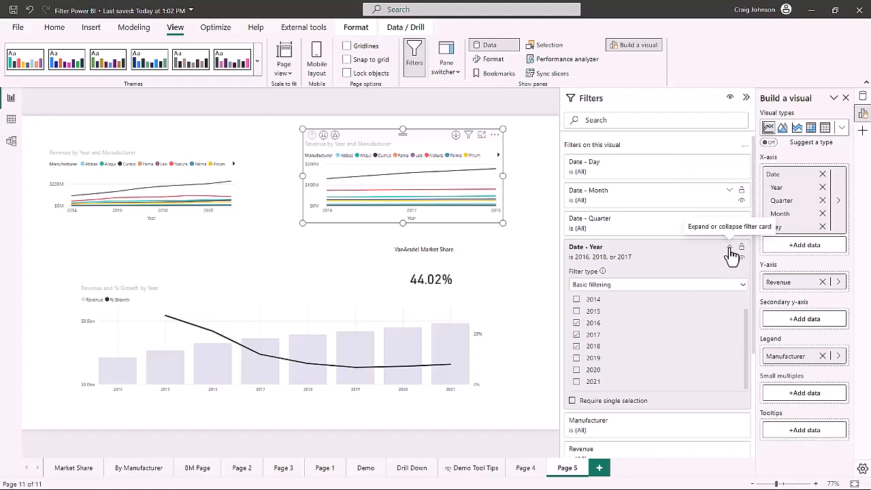
# Step: Collapse the Date - Year filter card and filter the same chart's Manufacturer field to Leo only
pyautogui.click(730, 249)
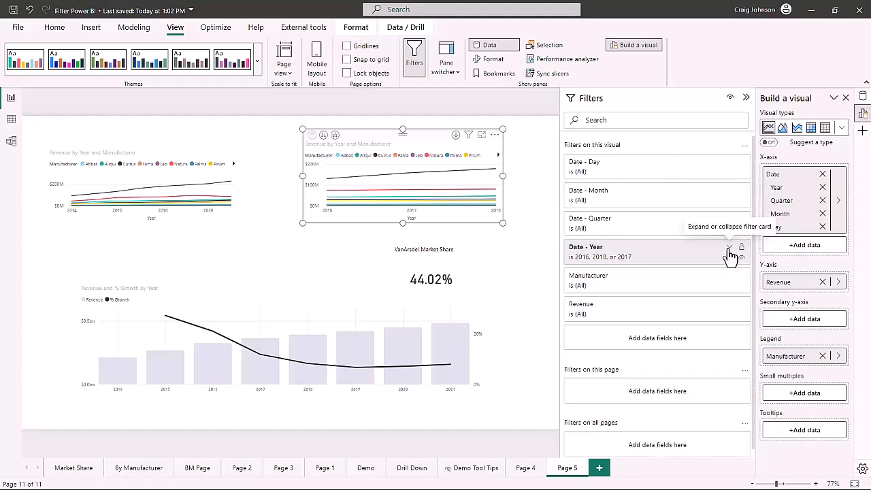
pyautogui.click(673, 288)
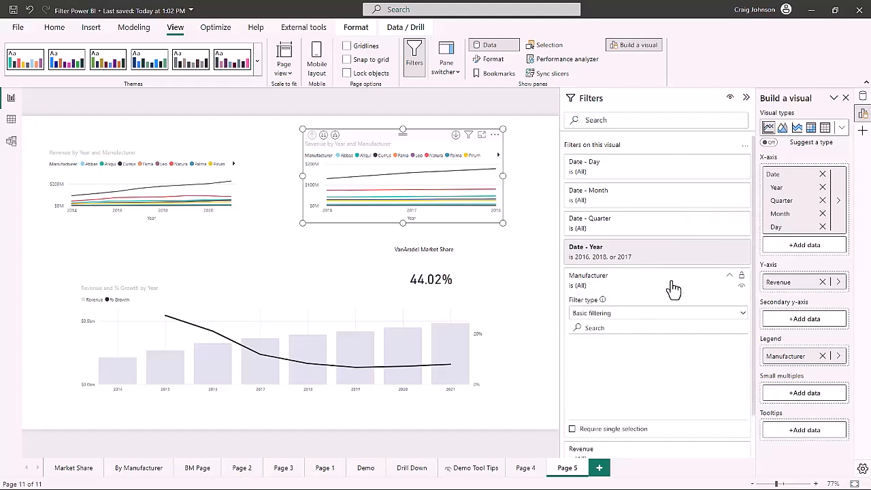
pyautogui.scroll(-1, 683, 383)
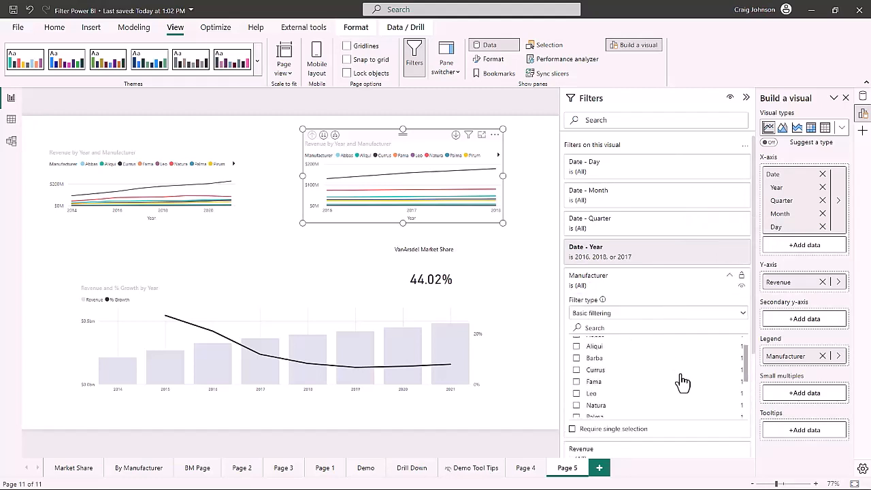
pyautogui.click(577, 394)
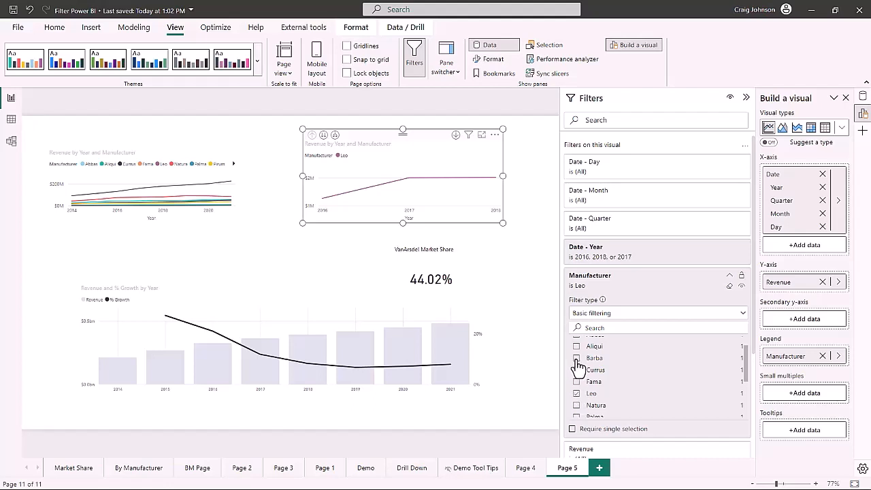
pyautogui.click(577, 359)
pyautogui.click(578, 359)
# Step: Switch the chart's Manufacturer filter to advanced filtering and review the available condition operators, keeping the condition "is Leo"
pyautogui.click(616, 313)
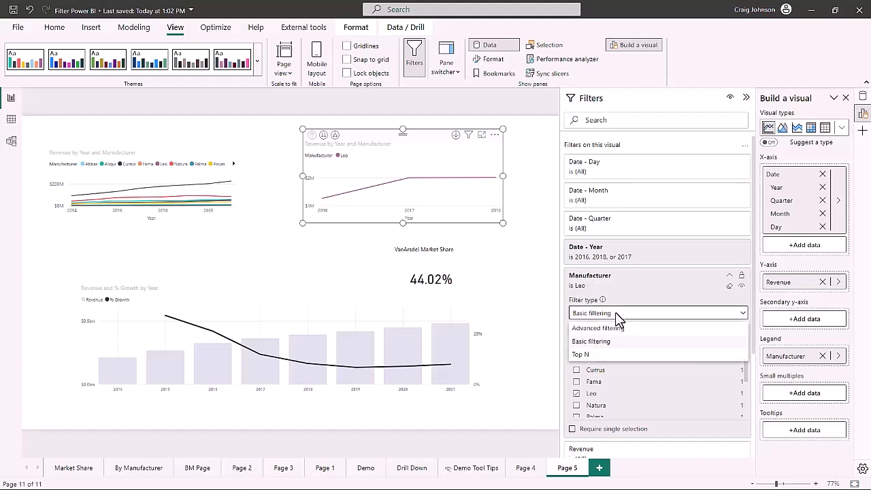
pyautogui.click(600, 329)
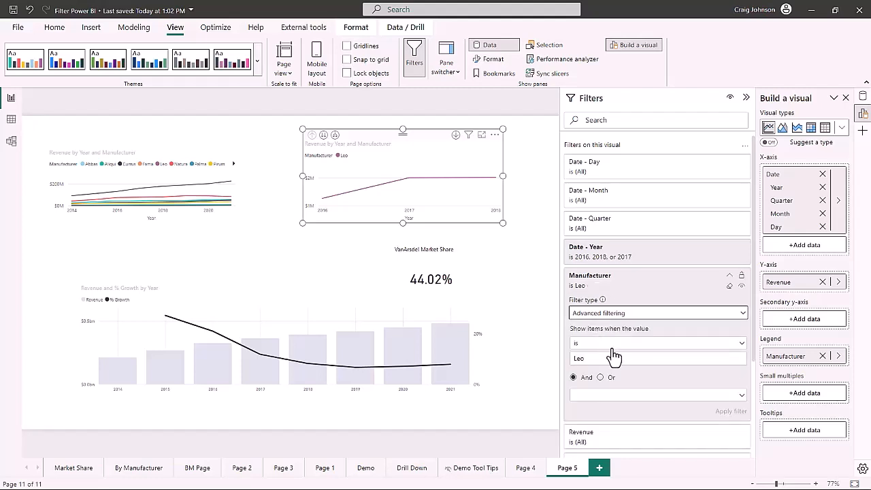
pyautogui.click(707, 345)
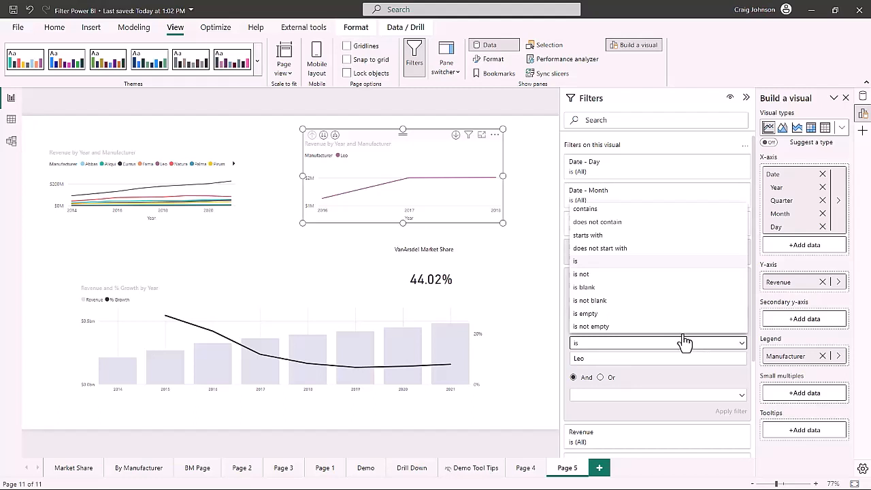
pyautogui.click(536, 249)
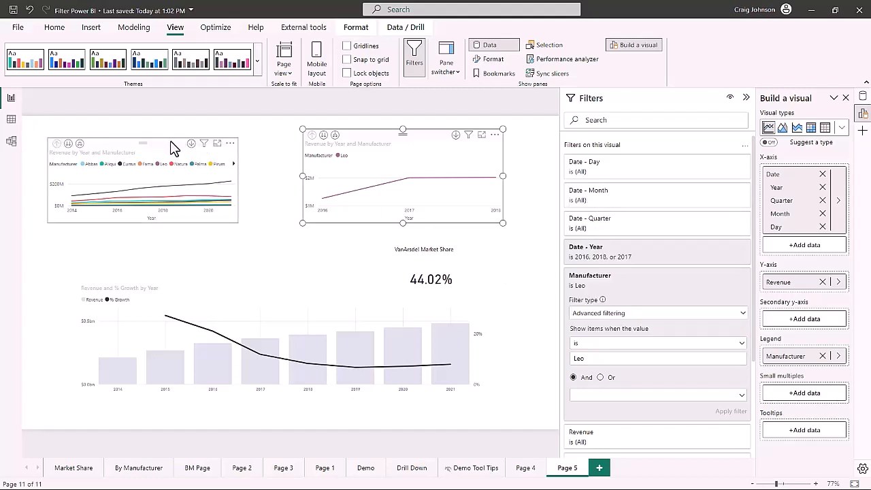
# Step: Add Country from the Geography table as a visual-level filter on the left-hand Revenue by Year and Manufacturer chart, set to Japan
pyautogui.click(171, 143)
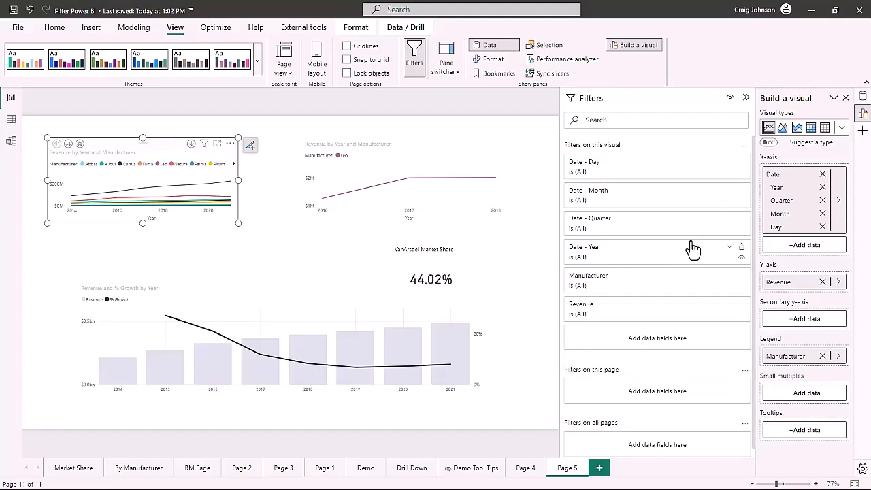
pyautogui.scroll(-1, 693, 252)
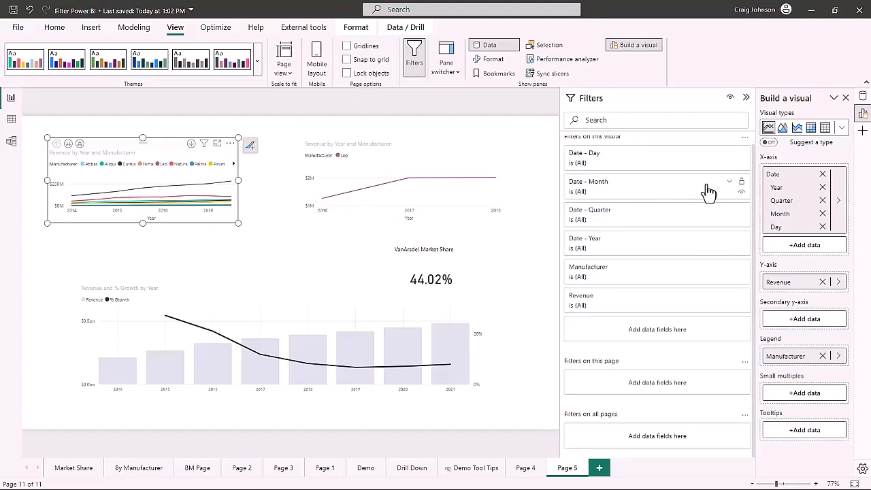
pyautogui.scroll(1, 674, 160)
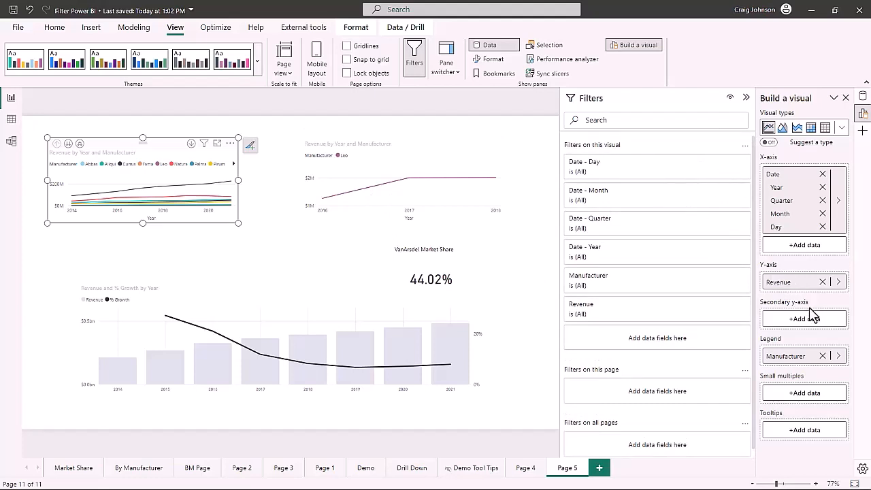
pyautogui.scroll(-1, 643, 306)
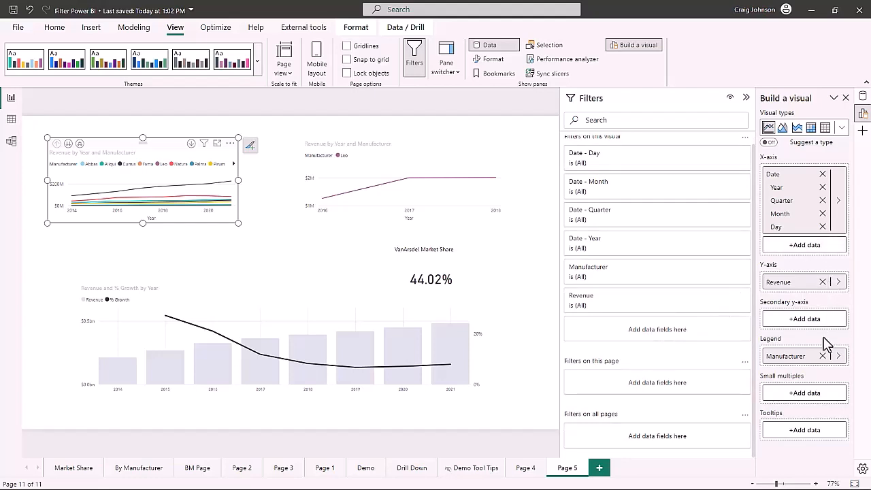
pyautogui.click(863, 97)
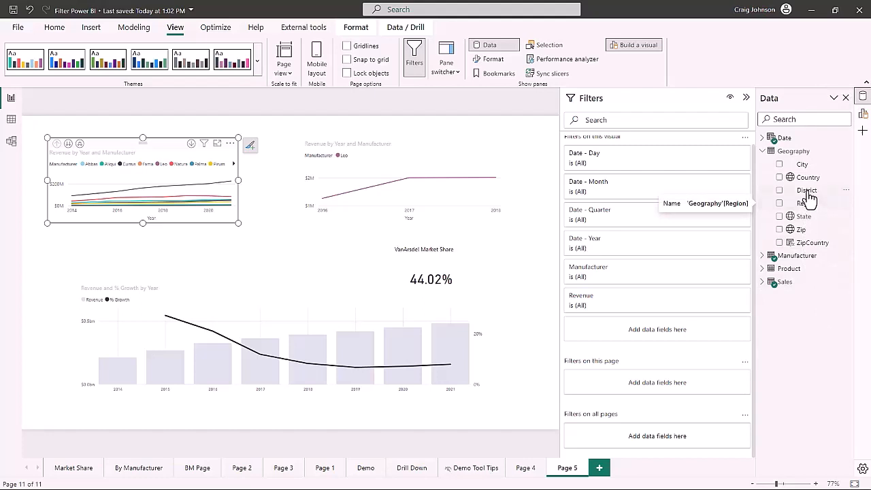
pyautogui.moveTo(809, 179); pyautogui.dragTo(665, 337)
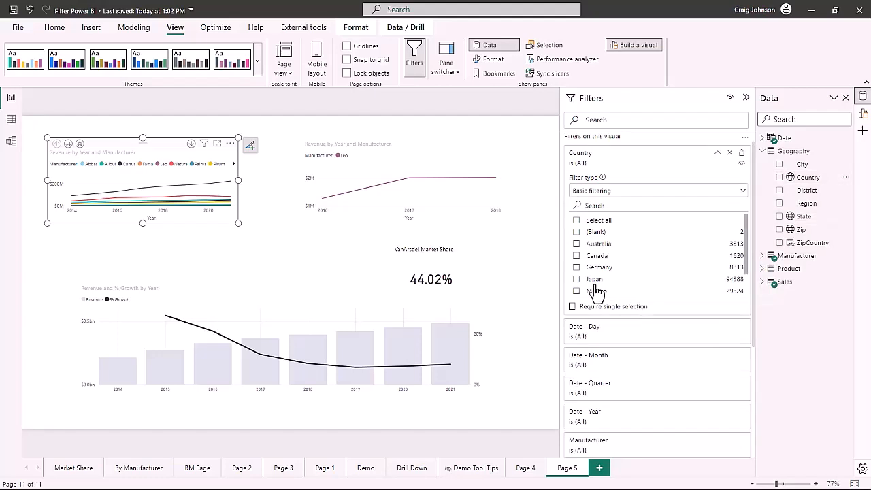
pyautogui.click(576, 280)
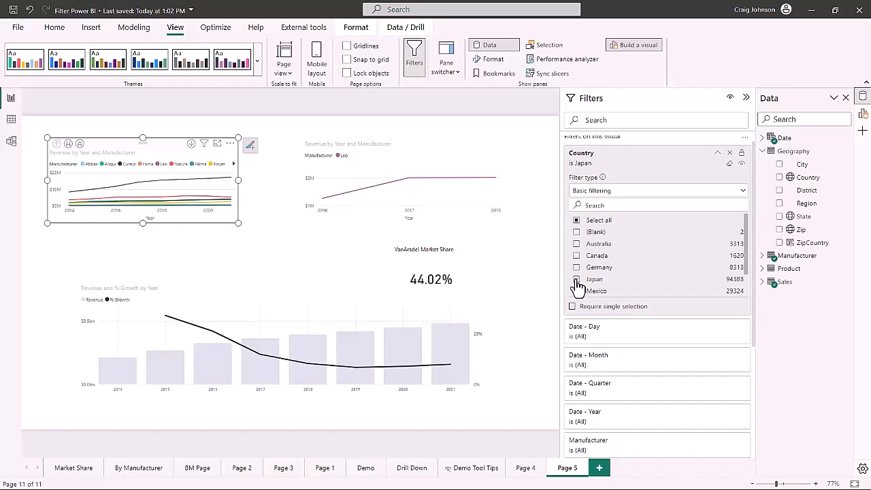
# Step: Try Product from the Product table as a visual-level filter set to Abbas MA-01, then clear the selection and remove the filter
pyautogui.click(764, 269)
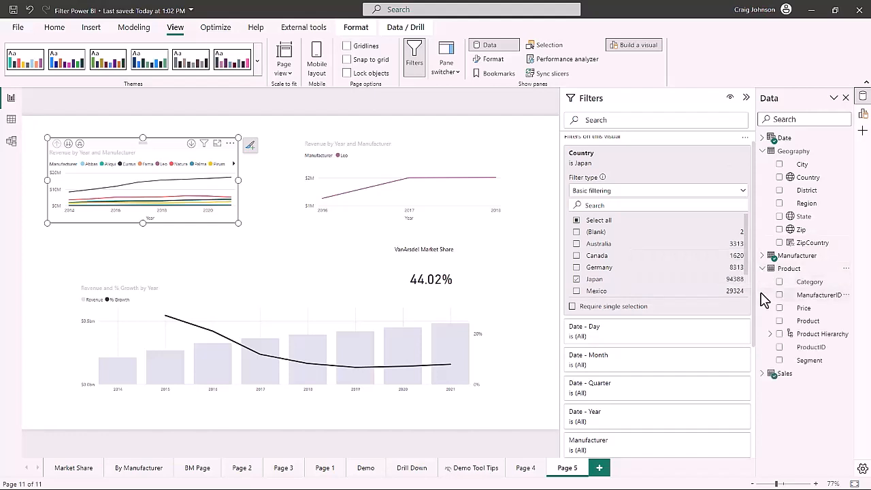
pyautogui.scroll(1, 719, 344)
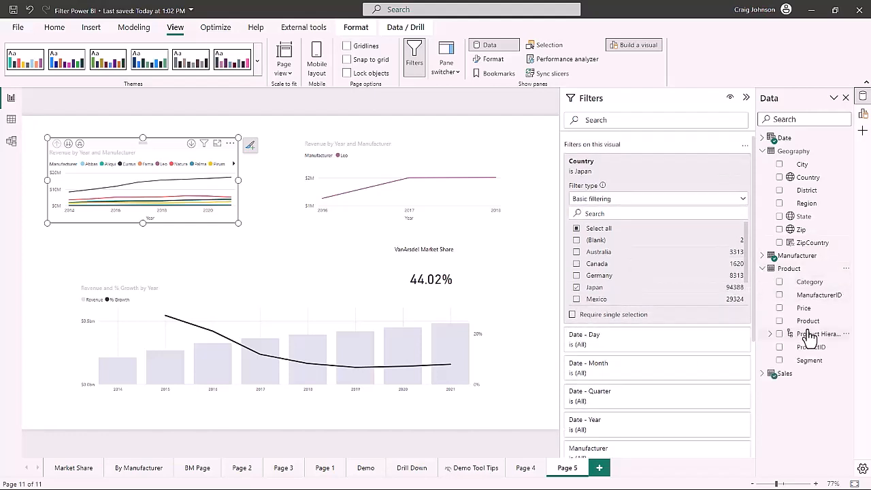
pyautogui.scroll(-5, 729, 354)
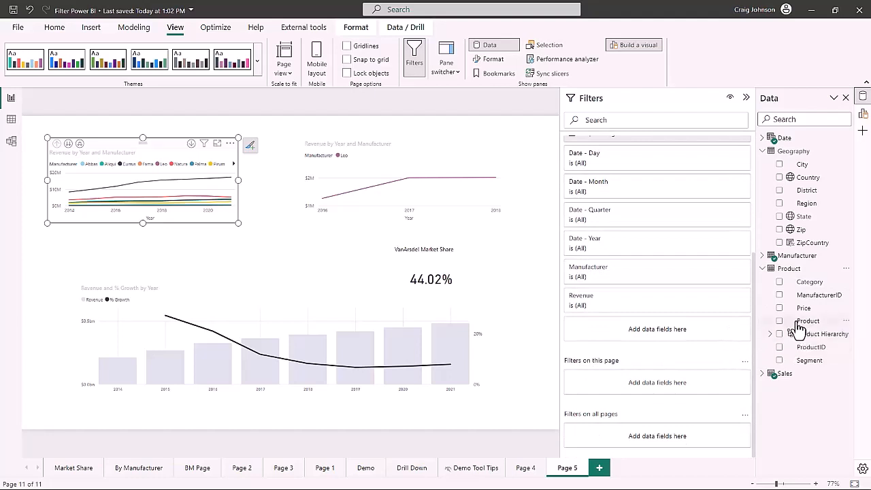
pyautogui.moveTo(800, 322); pyautogui.dragTo(615, 335)
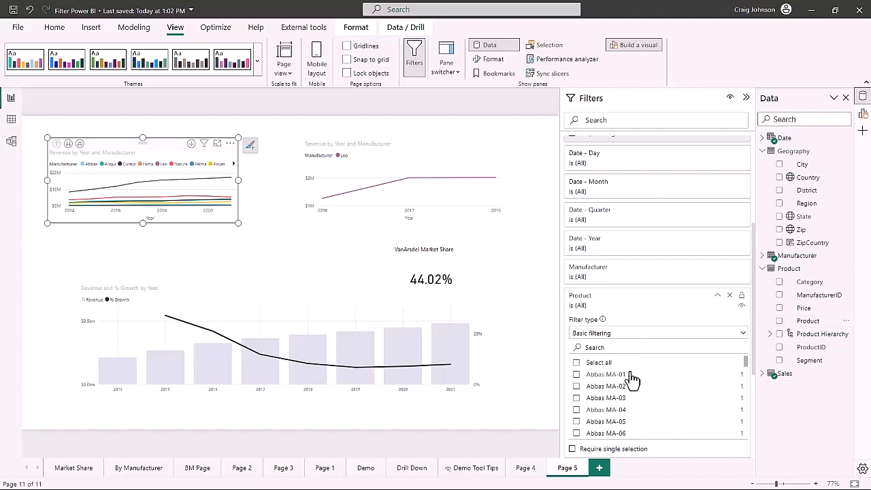
pyautogui.click(577, 377)
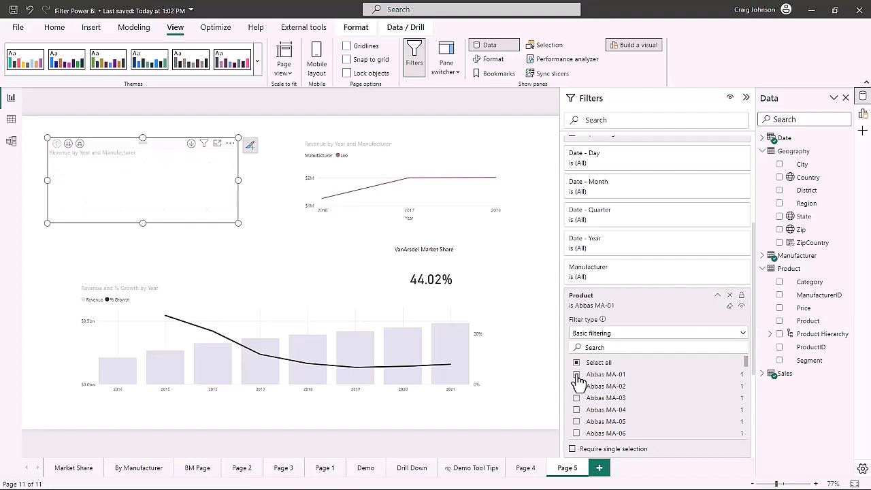
pyautogui.click(577, 376)
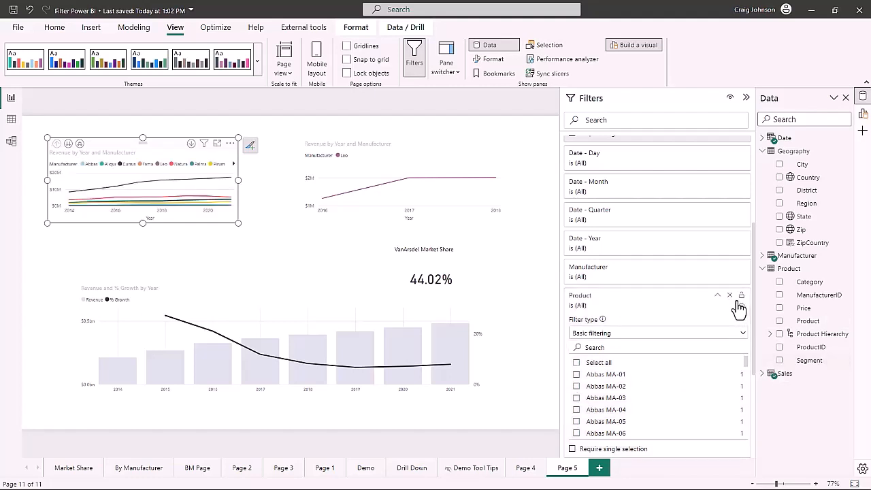
pyautogui.click(730, 295)
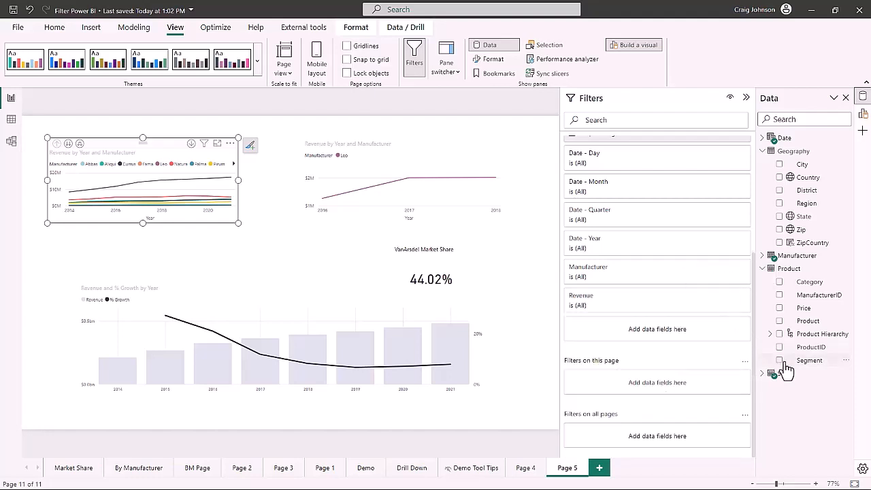
# Step: Add Segment from the Product table as a visual-level filter on the upper-left Revenue by Year and Manufacturer chart, set to All Season
pyautogui.moveTo(803, 368); pyautogui.dragTo(621, 335)
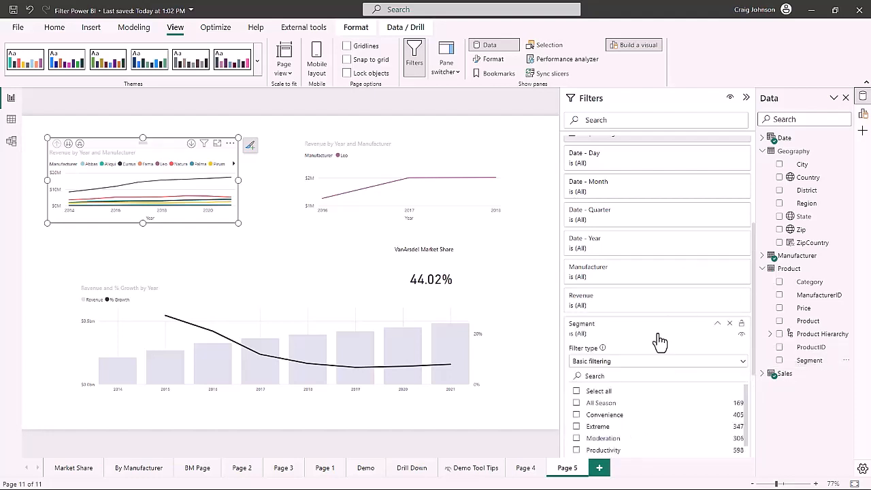
pyautogui.click(577, 404)
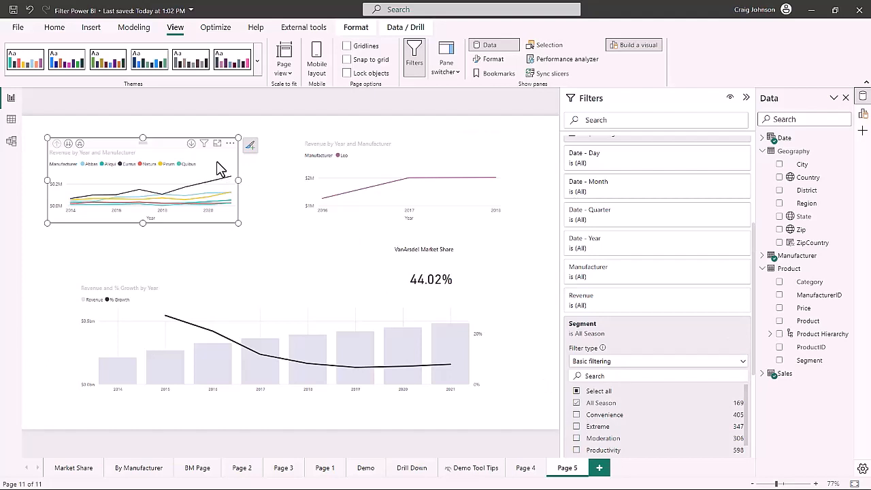
# Step: Add Product Segment as a visual-level filter on the Revenue and % Growth by Year chart and select All Season
pyautogui.click(376, 300)
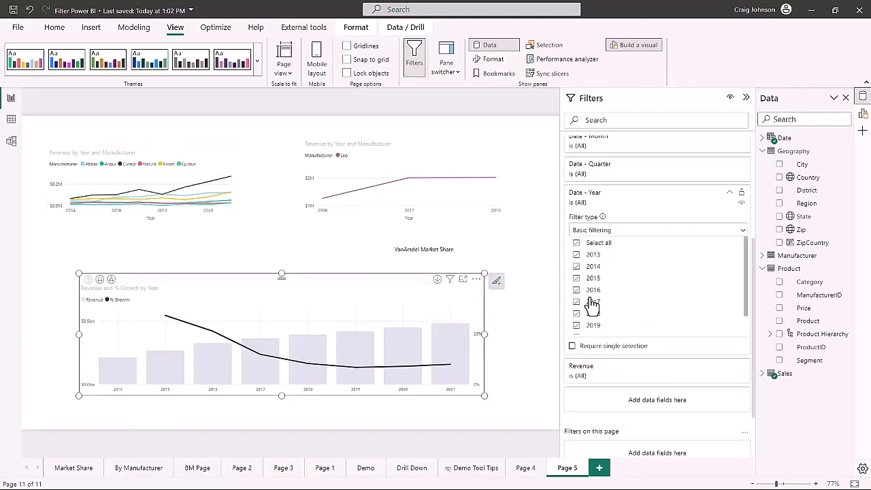
pyautogui.scroll(3, 615, 303)
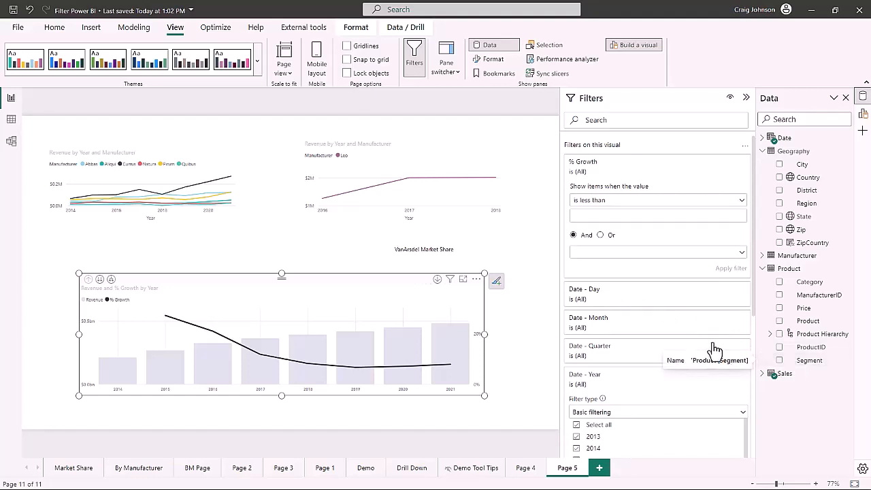
pyautogui.moveTo(753, 312); pyautogui.dragTo(749, 418)
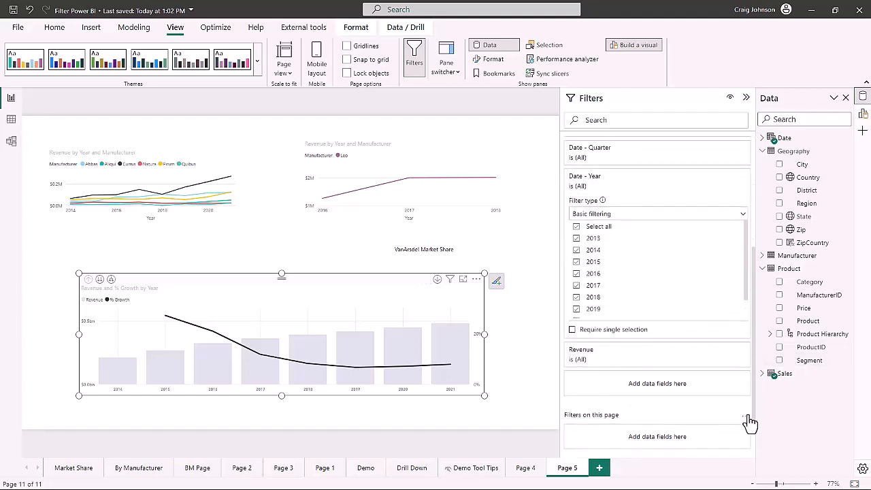
pyautogui.moveTo(812, 368); pyautogui.dragTo(614, 395)
pyautogui.scroll(-3, 671, 388)
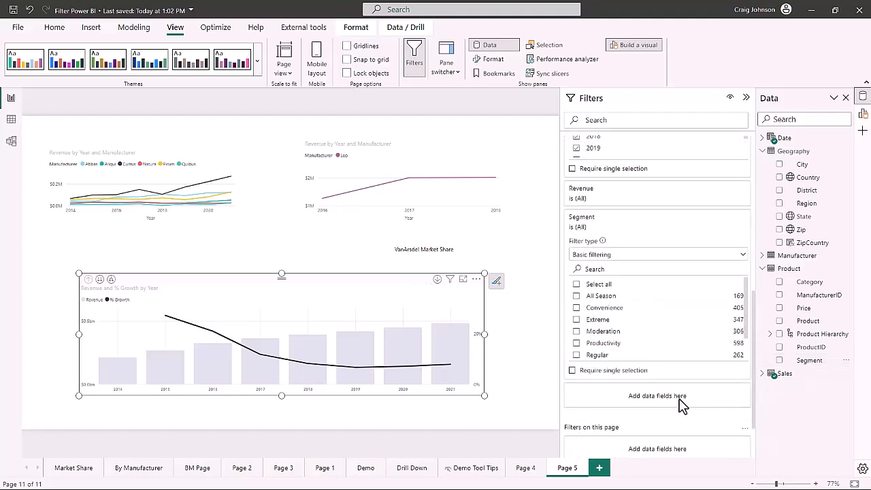
pyautogui.click(576, 296)
# Step: Try including Convenience and Extreme in the chart's Segment filter, then deselect both to leave only All Season
pyautogui.click(576, 307)
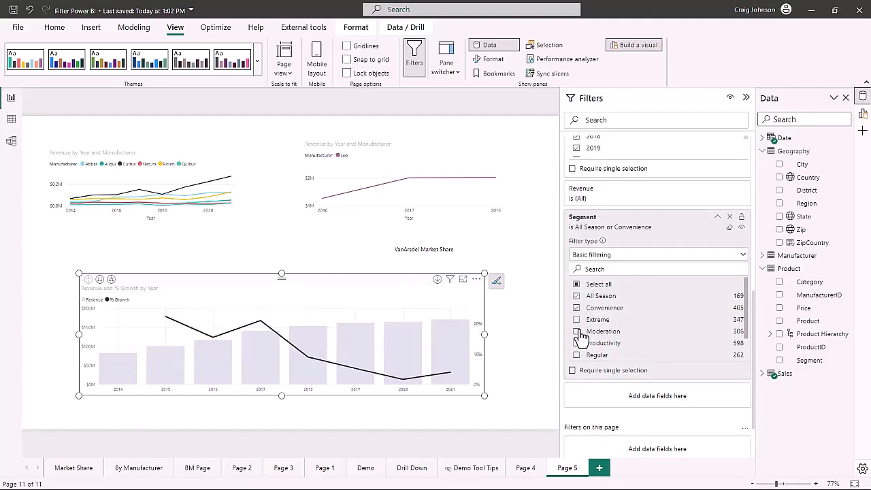
pyautogui.click(577, 320)
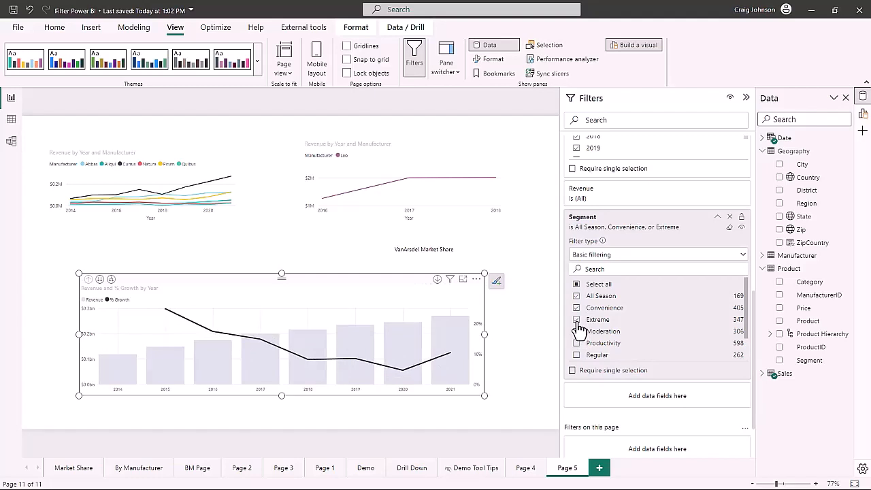
pyautogui.click(577, 320)
pyautogui.click(576, 308)
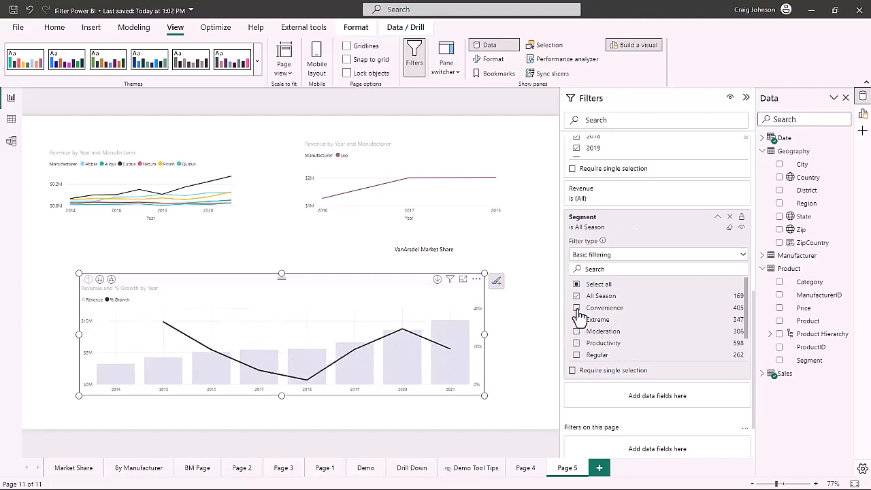